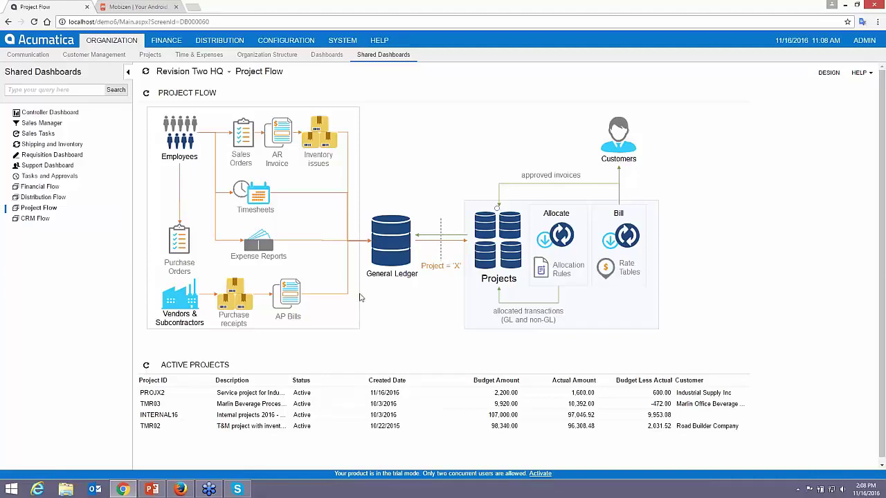
# - Create project PROJDEMO for customer APOSTELSCH from the SERVICEPRJ template and save it
pyautogui.click(496, 240)
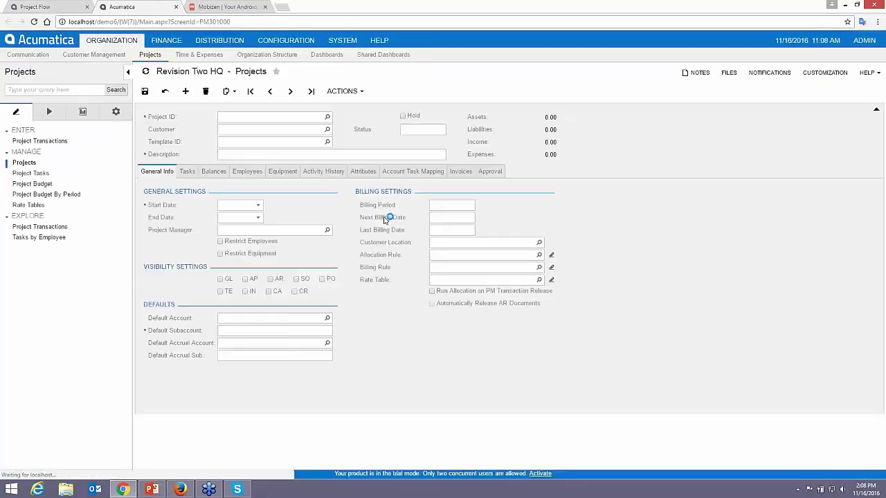
pyautogui.click(266, 117)
pyautogui.write('PROJ')
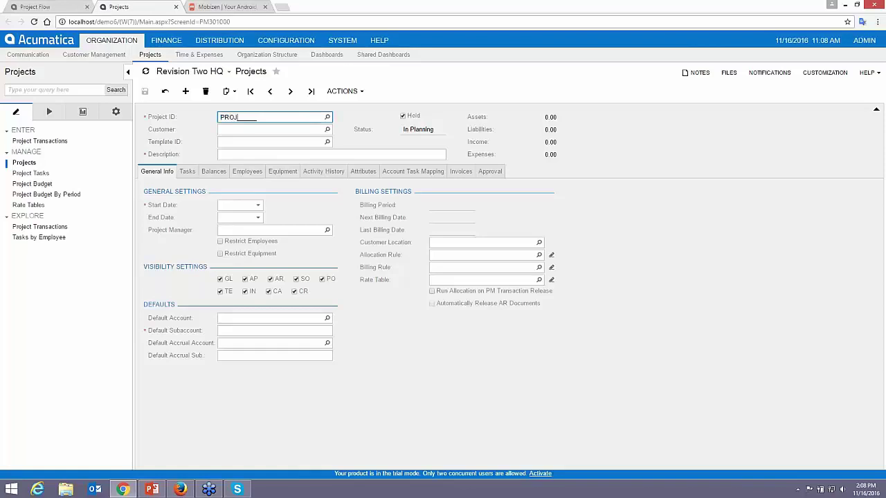
pyautogui.write('DEMO')
pyautogui.press('Tab')
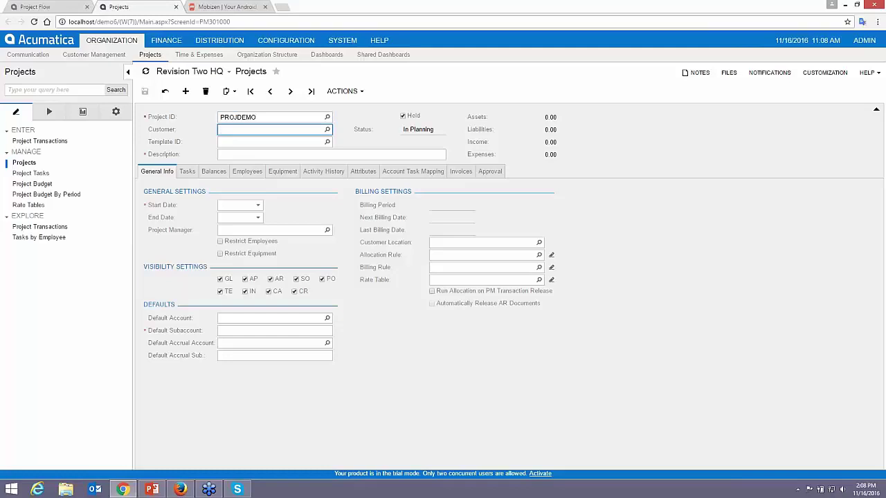
pyautogui.click(327, 130)
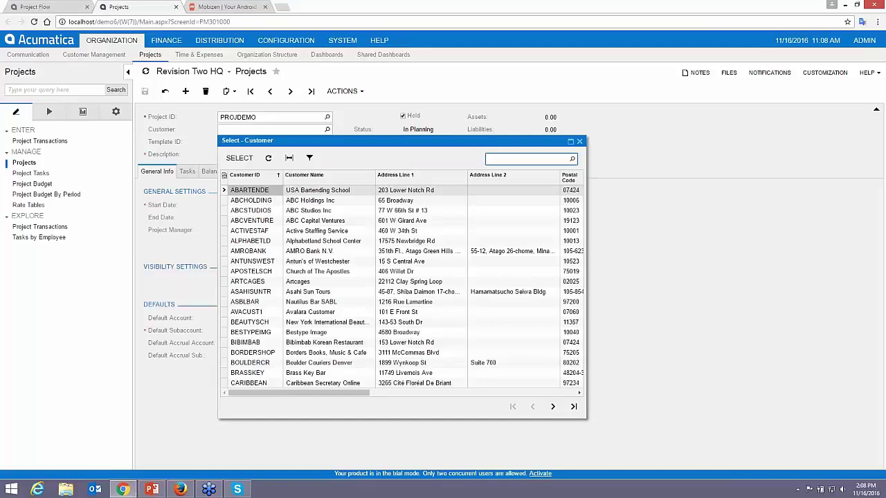
pyautogui.doubleClick(259, 272)
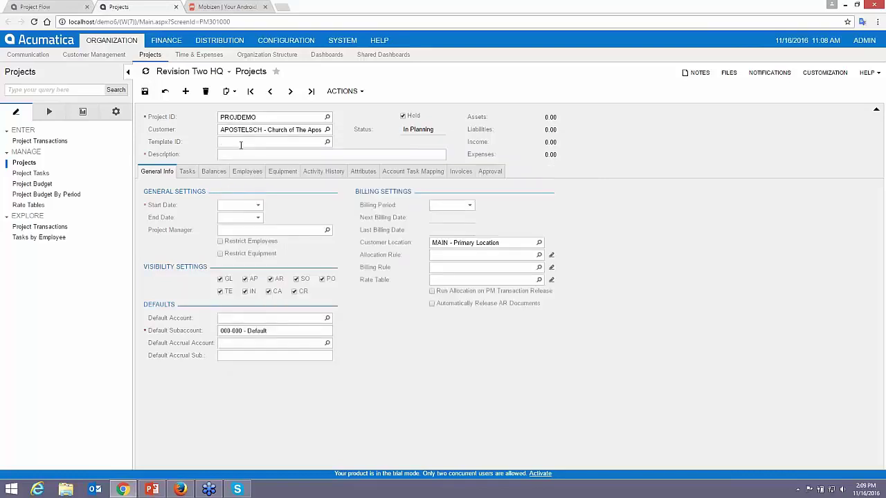
pyautogui.click(327, 142)
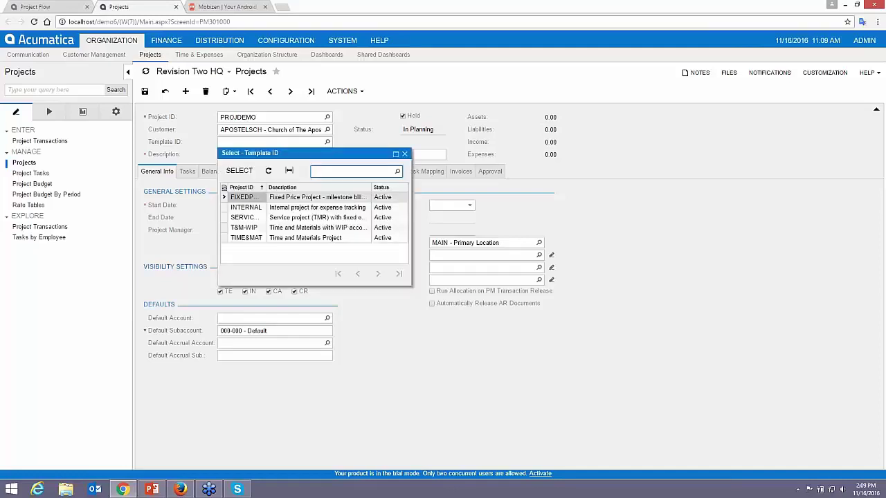
pyautogui.doubleClick(296, 217)
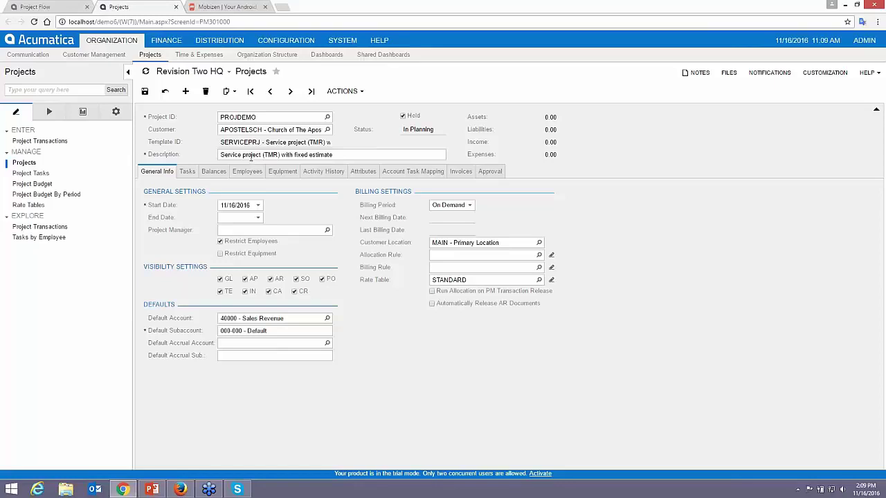
pyautogui.click(144, 91)
# - Change the project description to 'Service project Church of the Apostles'
pyautogui.tripleClick(240, 156)
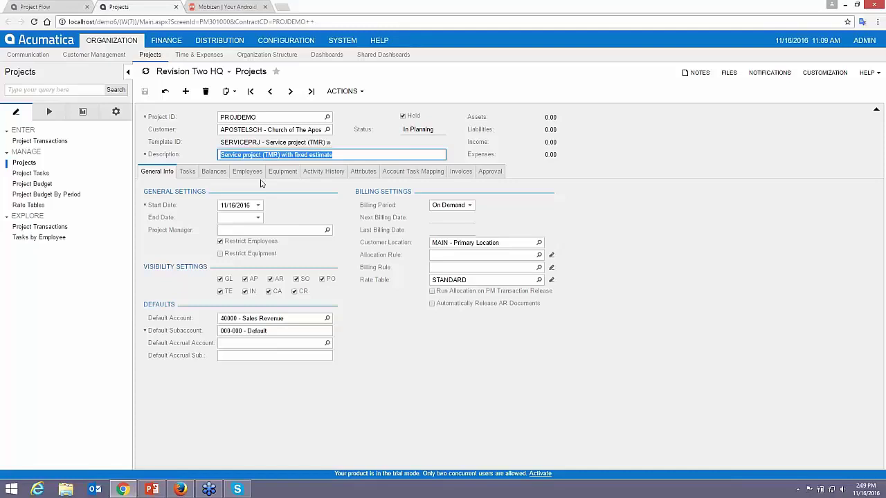
pyautogui.click(263, 155)
pyautogui.moveTo(262, 155); pyautogui.dragTo(522, 234)
pyautogui.press('BackSpace')
pyautogui.write('Churc')
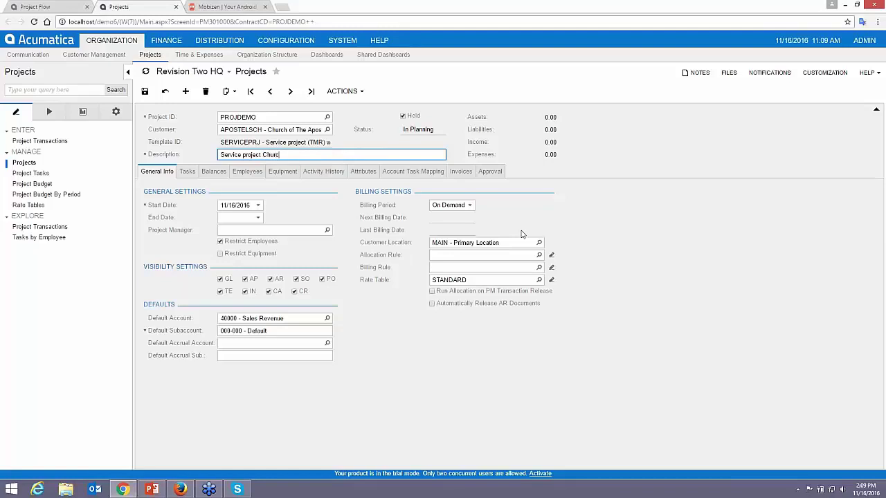
pyautogui.write('h of the Apostles')
pyautogui.press('Tab')
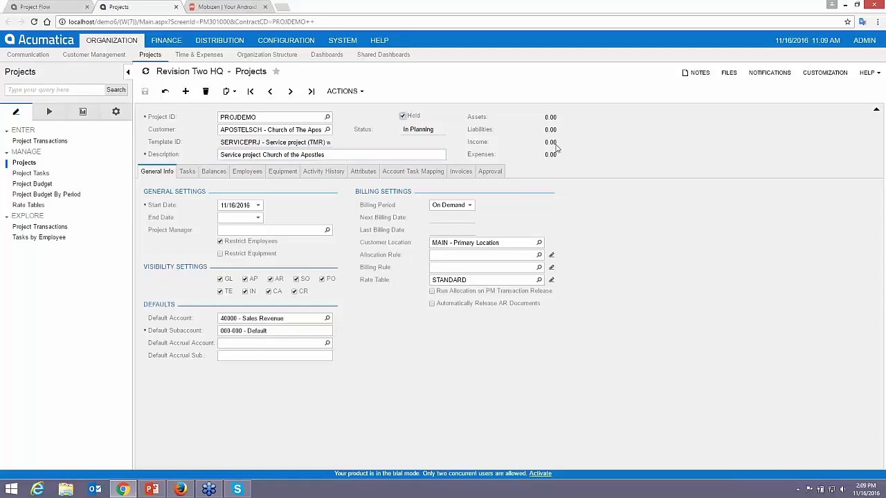
# - Attach the note 'some note about lite projec' to the project record
pyautogui.click(694, 73)
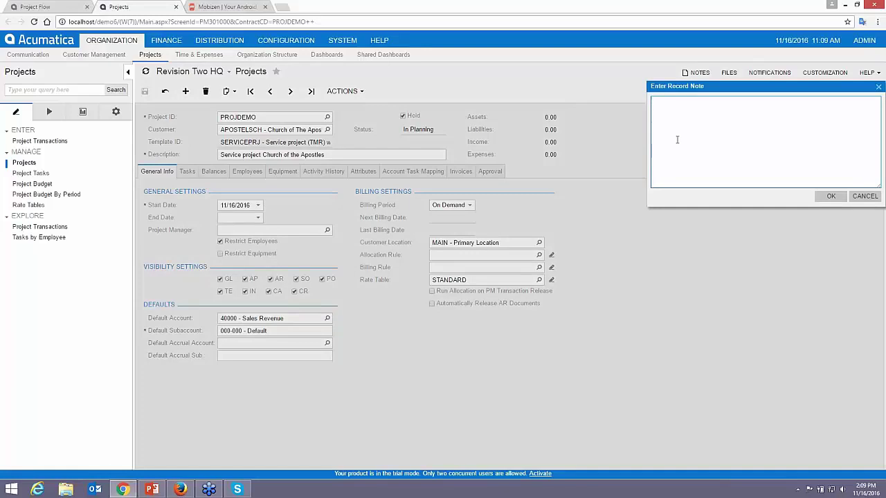
pyautogui.write('some note about lite project')
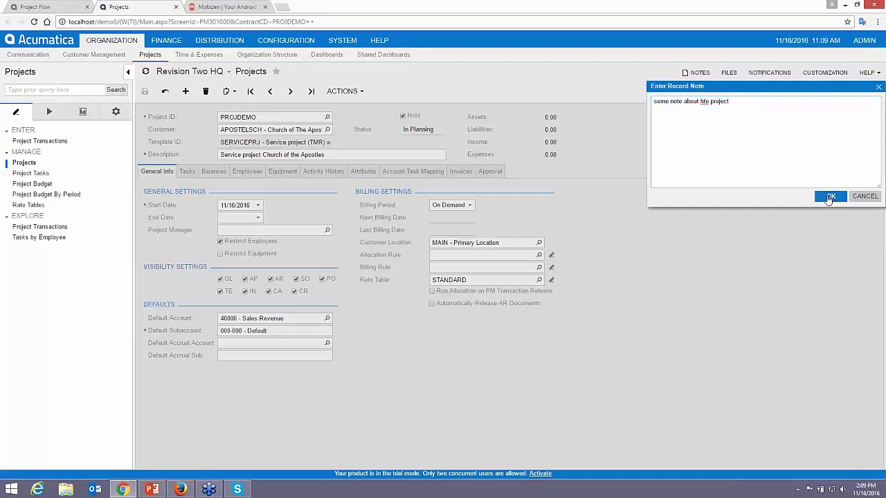
pyautogui.click(830, 195)
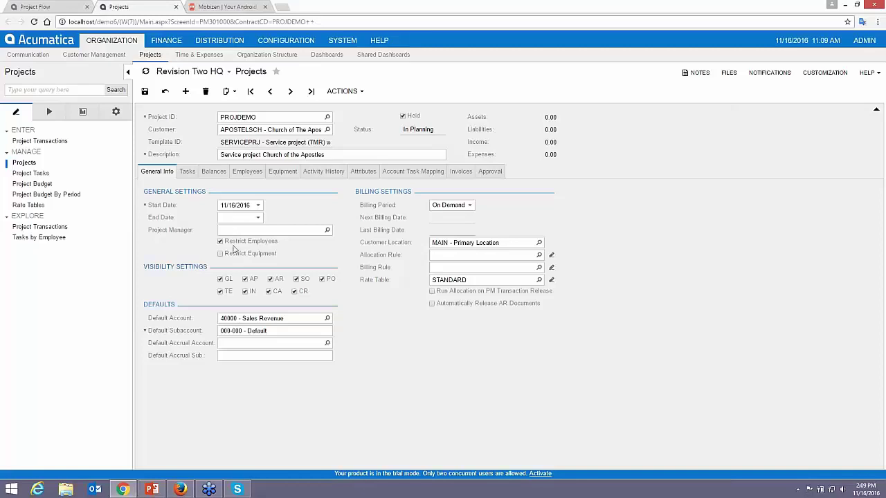
# - Replace the last consultant on the Employees list with the FINANCE employee and save
pyautogui.click(250, 171)
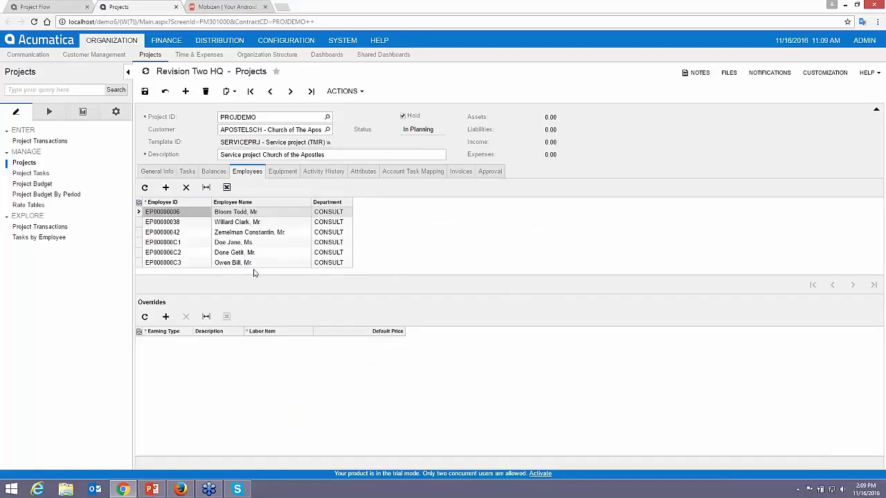
pyautogui.click(230, 265)
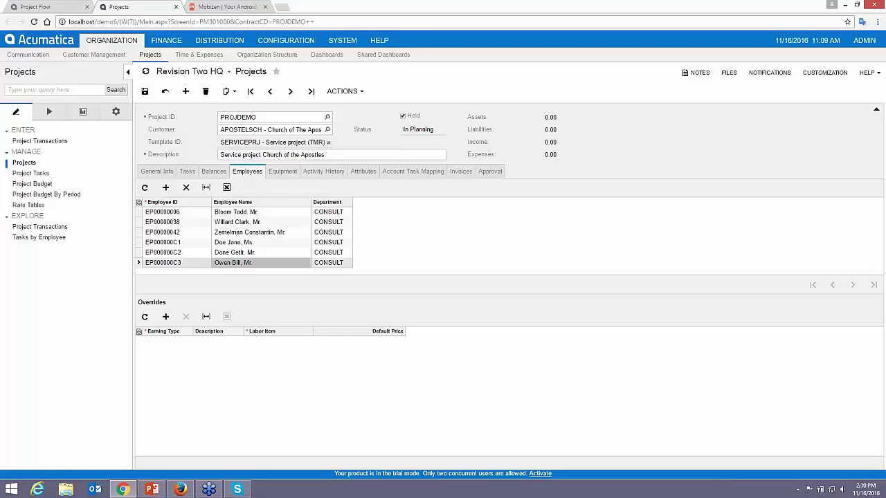
pyautogui.click(186, 187)
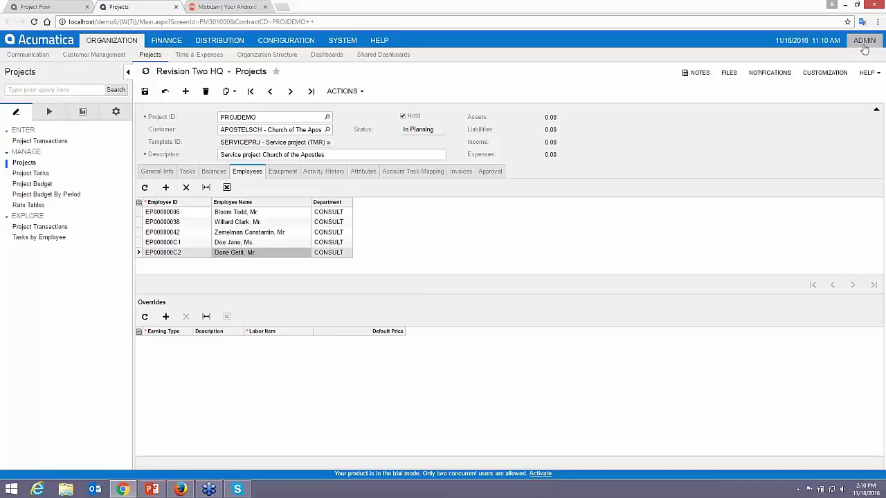
pyautogui.click(166, 187)
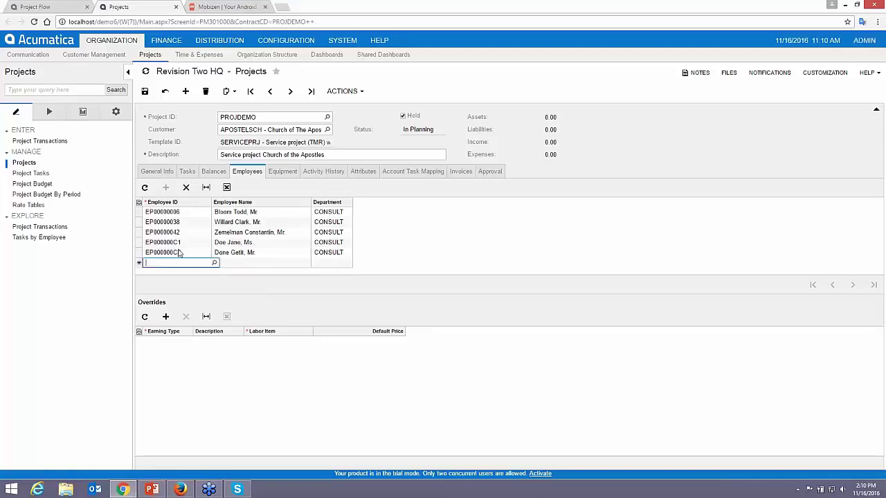
pyautogui.write('max')
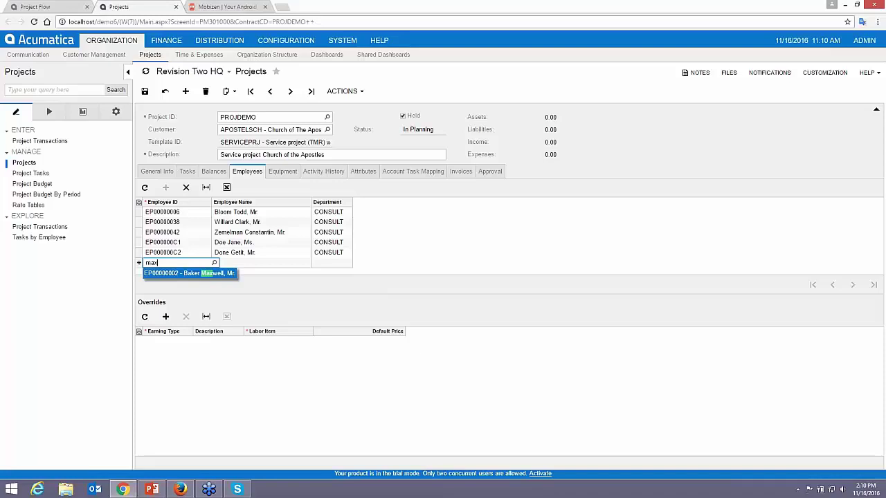
pyautogui.click(195, 272)
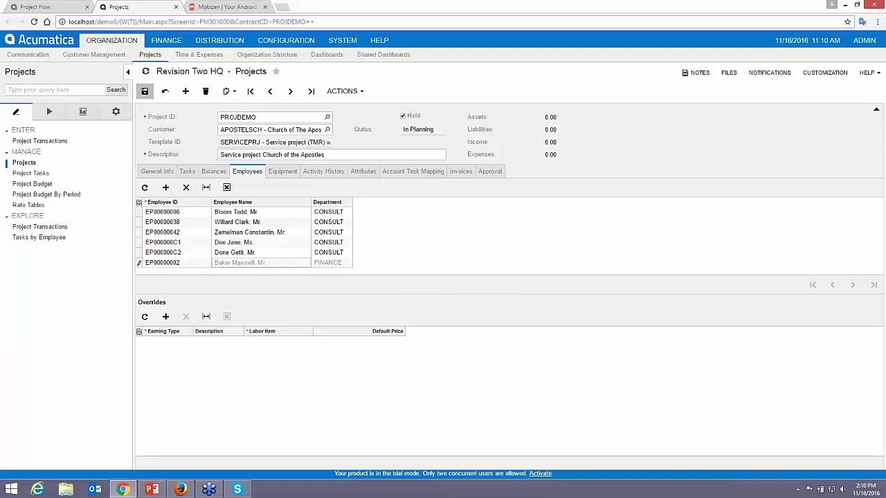
pyautogui.click(145, 90)
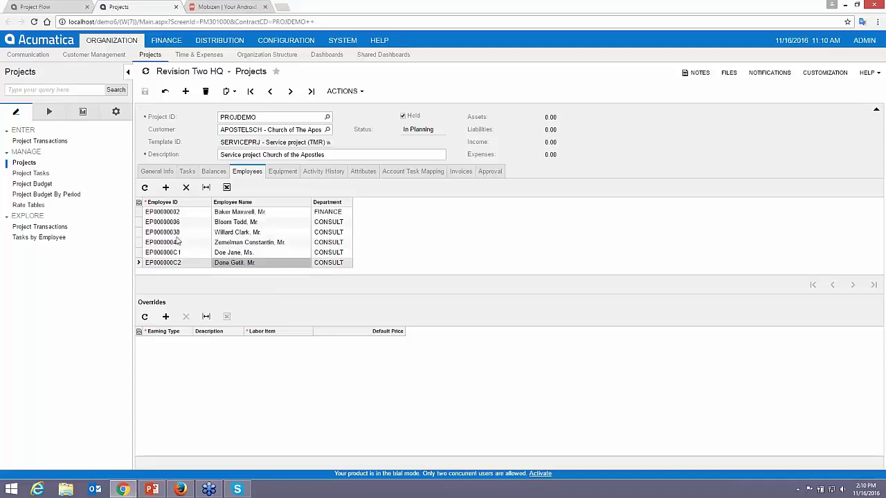
# - Keep the billing period at On Demand and bring up the project's three tasks
pyautogui.click(157, 171)
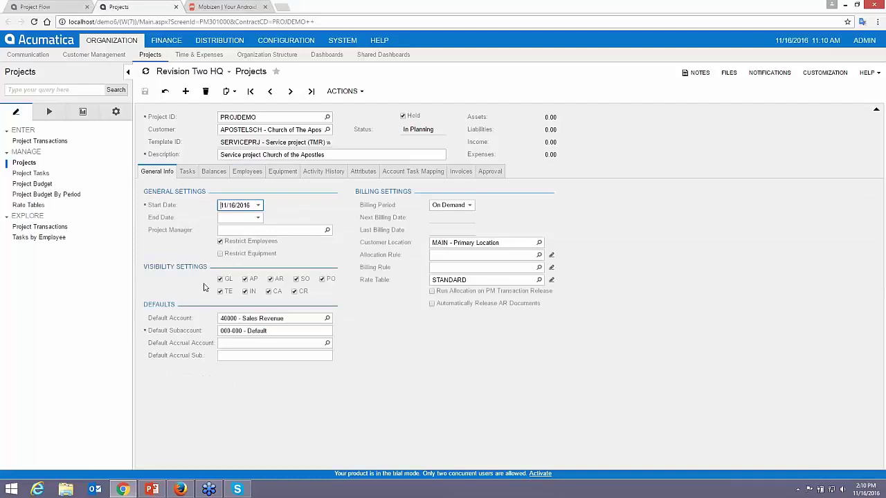
pyautogui.click(467, 207)
pyautogui.press('Escape')
pyautogui.click(469, 206)
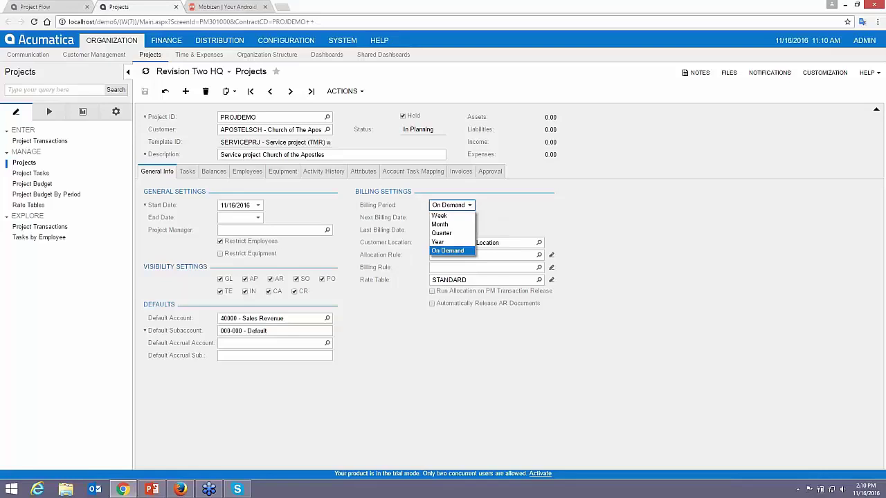
pyautogui.click(463, 252)
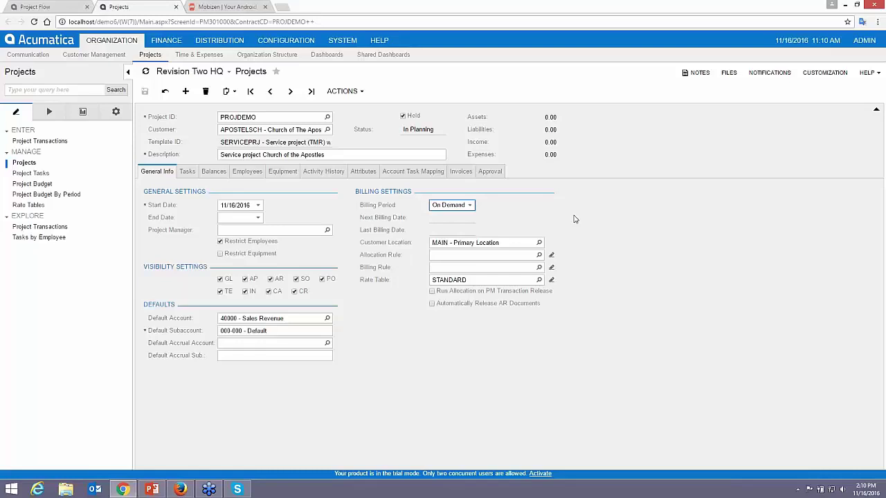
pyautogui.click(187, 173)
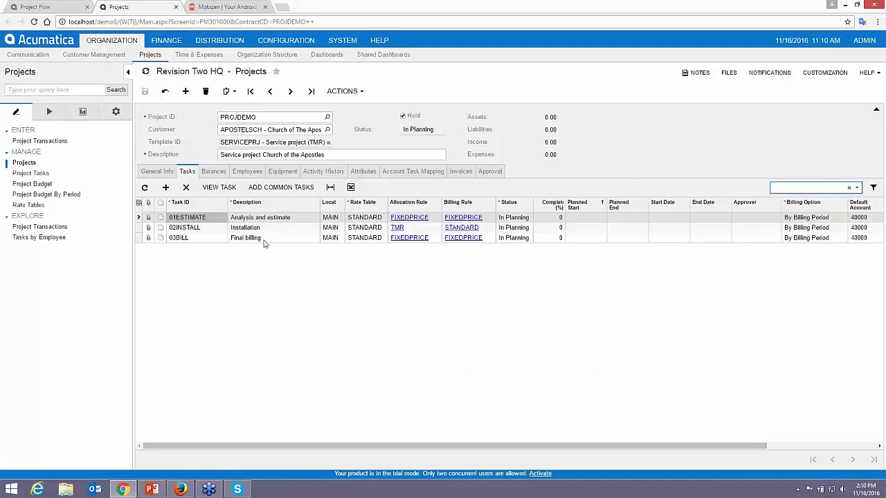
# - Auto-budget PROJDEMO so revenue becomes 6,100.00, then view its Activity History
pyautogui.click(213, 173)
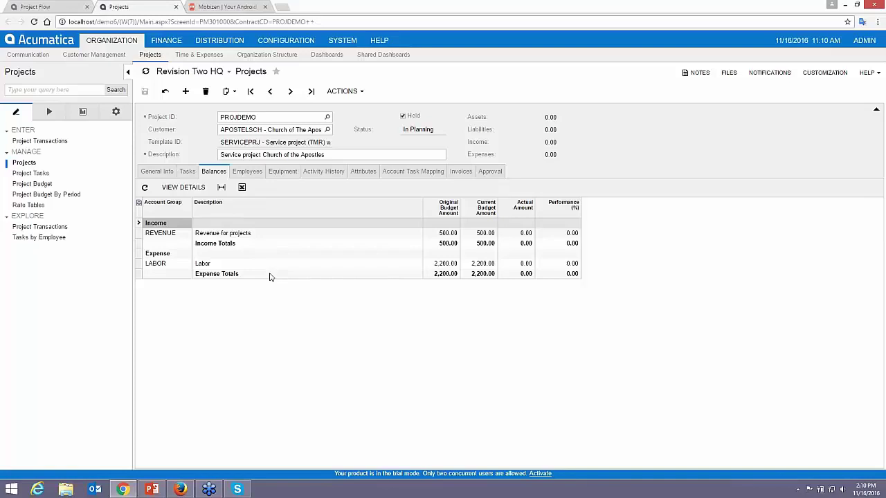
pyautogui.click(360, 94)
pyautogui.click(354, 158)
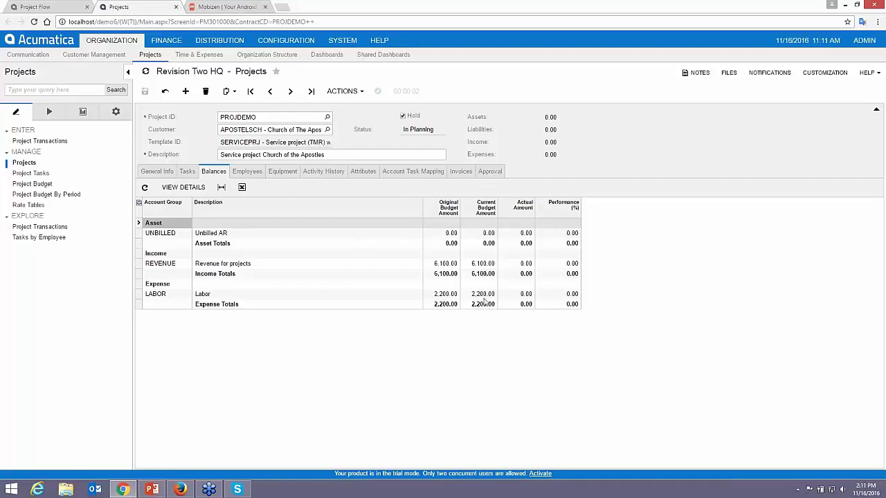
pyautogui.click(187, 172)
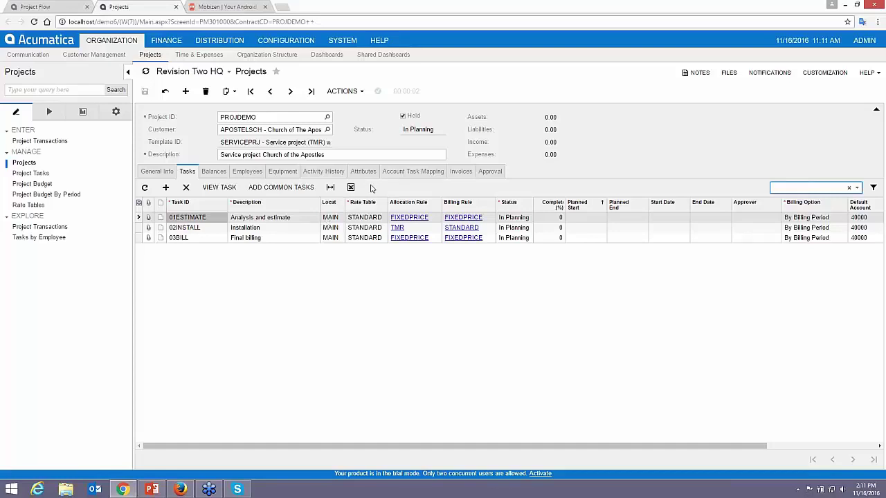
pyautogui.click(323, 171)
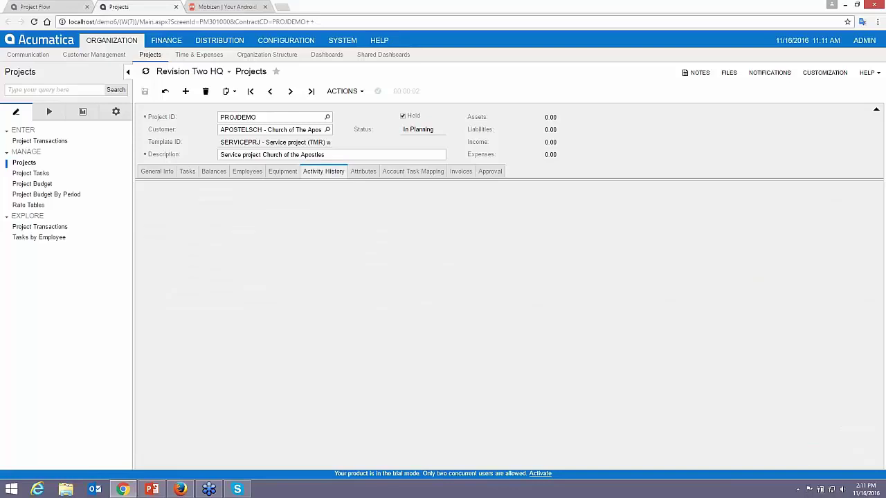
# - Start a new project task activity with the summary 'provide estimate for work'
pyautogui.click(177, 188)
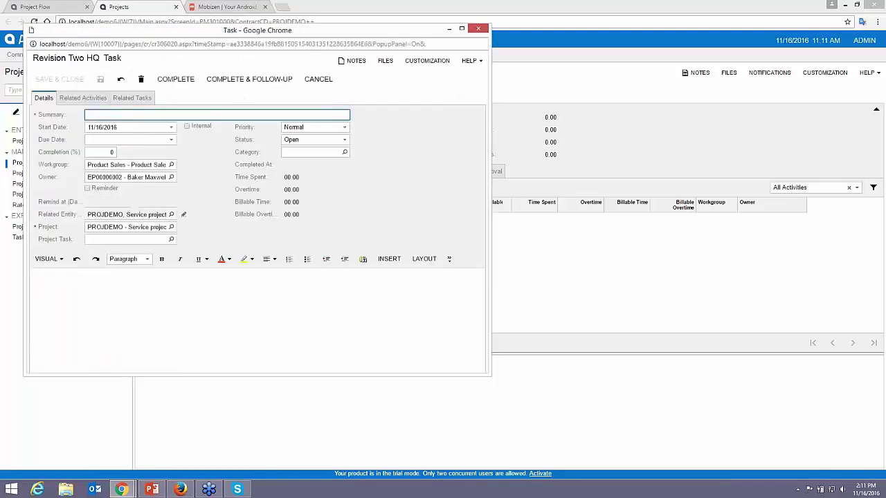
pyautogui.write('get ok')
pyautogui.press('BackSpace')
pyautogui.press('BackSpace')
pyautogui.press('BackSpace')
pyautogui.press('BackSpace')
pyautogui.press('BackSpace')
pyautogui.press('BackSpace')
pyautogui.write('provide estimate for wo')
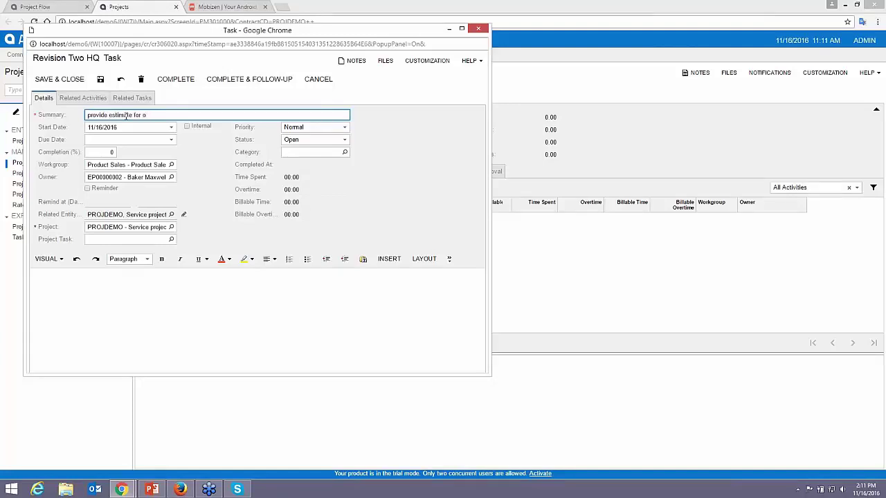
pyautogui.press('BackSpace')
pyautogui.write('work')
# - Set the due date to 11/17/2016, clear the Workgroup and choose a new owner
pyautogui.click(171, 139)
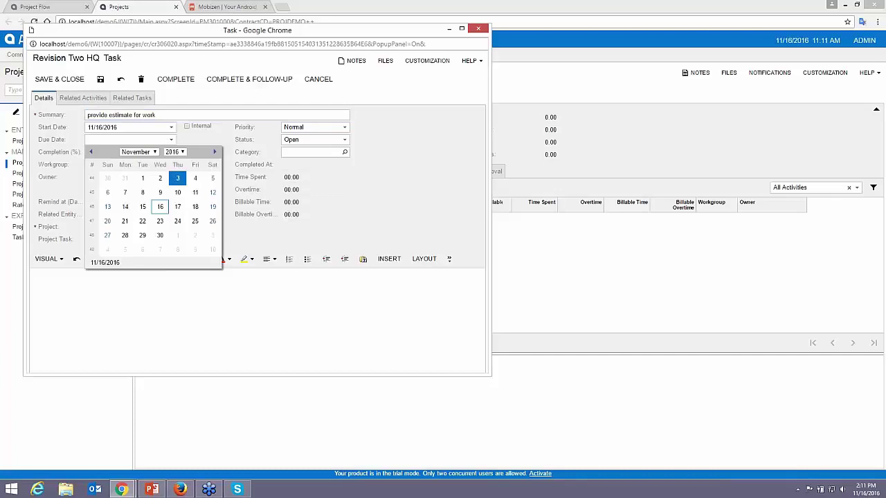
pyautogui.click(178, 207)
pyautogui.click(128, 179)
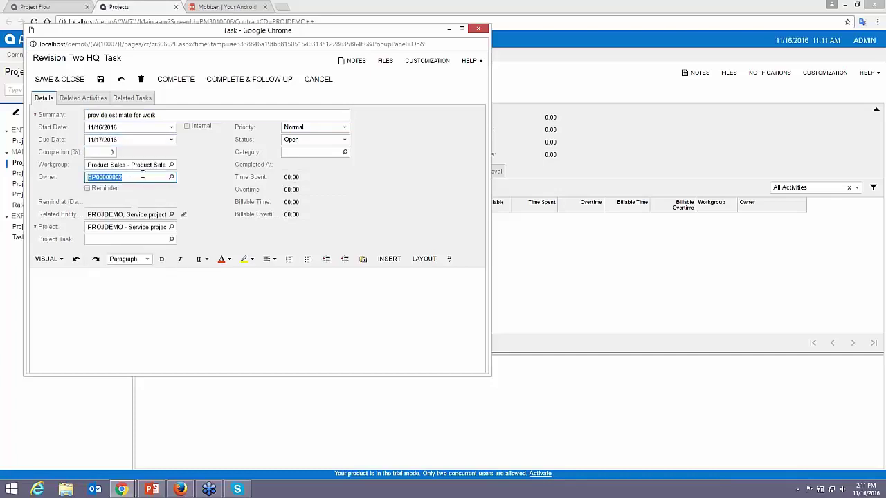
pyautogui.click(141, 166)
pyautogui.press('BackSpace')
pyautogui.press('Tab')
pyautogui.write('c')
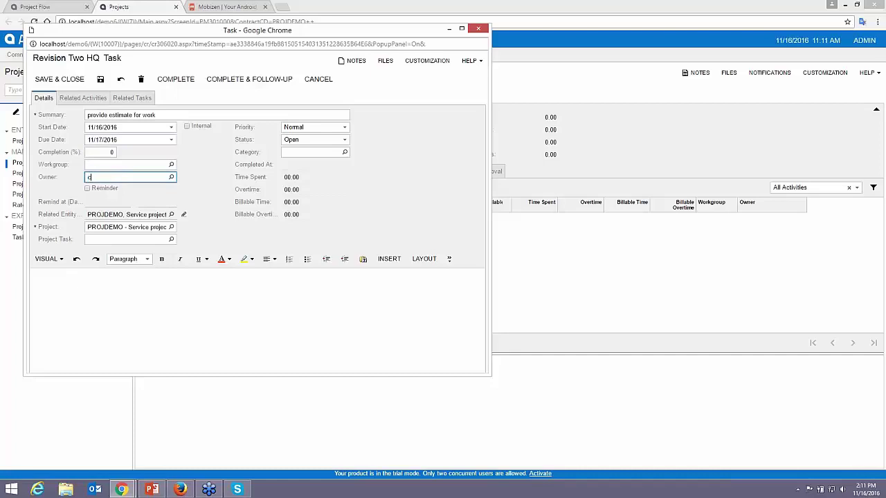
pyautogui.write('hri')
pyautogui.press('BackSpace')
pyautogui.press('Down')
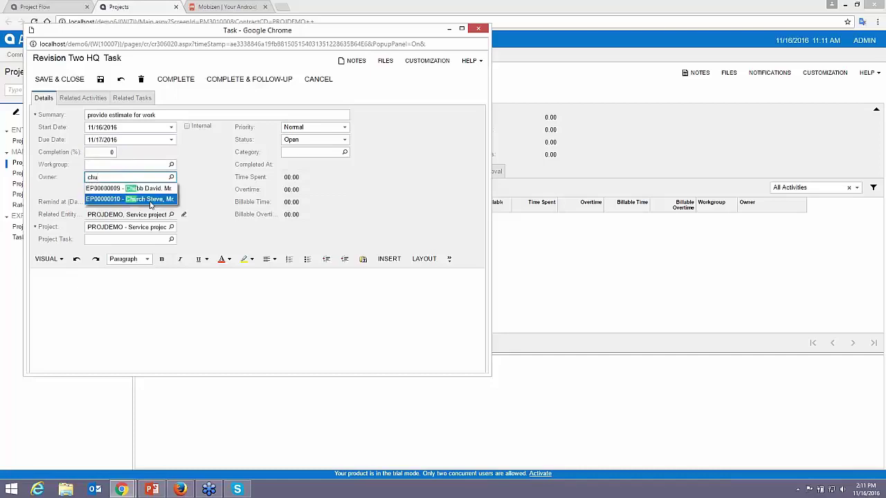
pyautogui.press('Return')
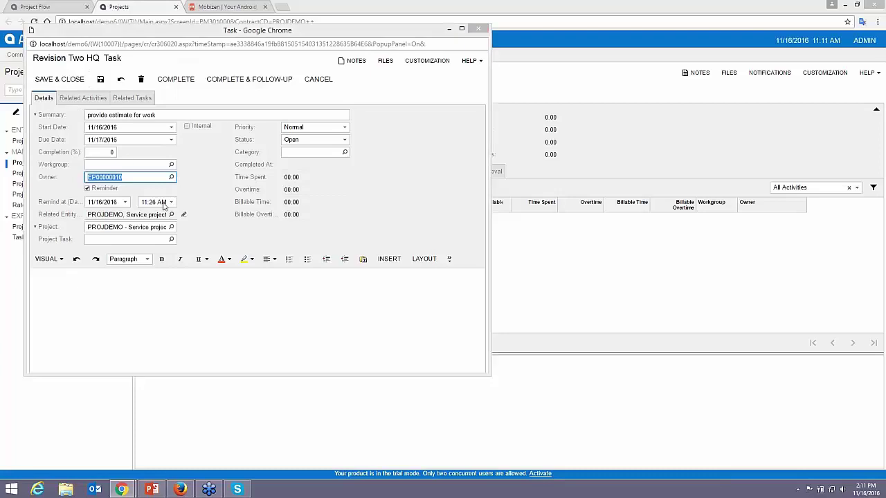
# - Link the activity to project task 01ESTIMATE, then save and close it
pyautogui.click(330, 102)
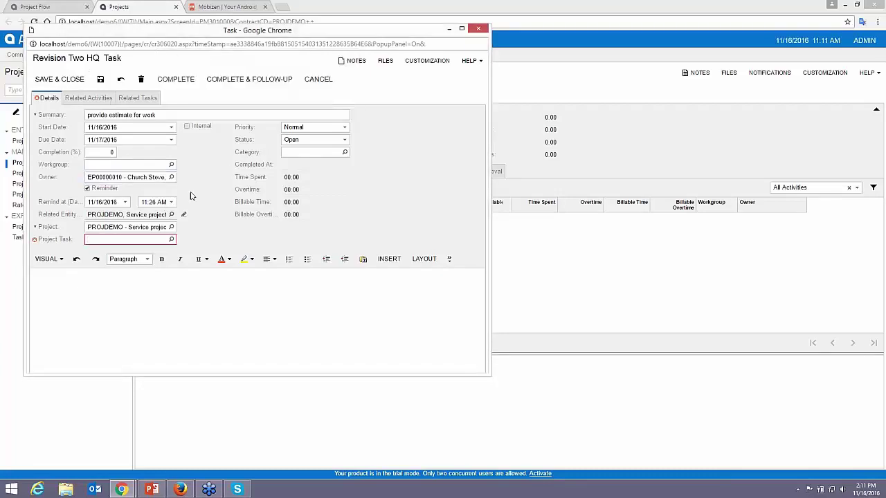
pyautogui.click(170, 239)
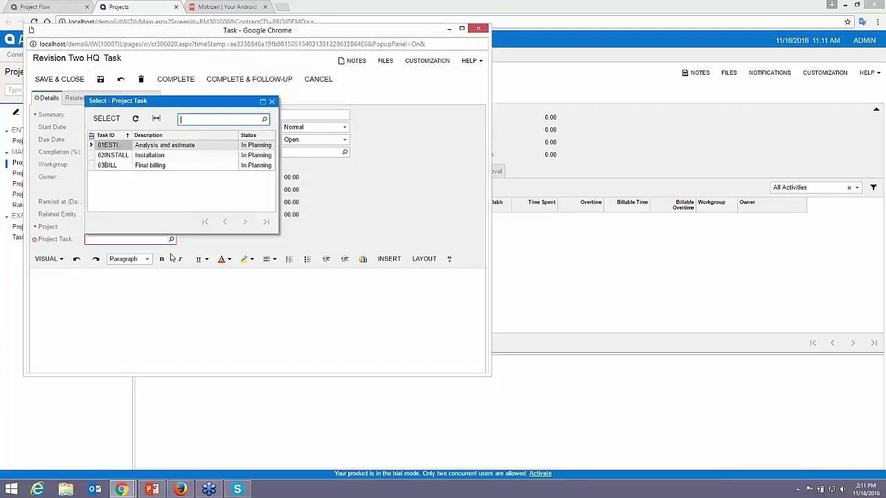
pyautogui.doubleClick(111, 144)
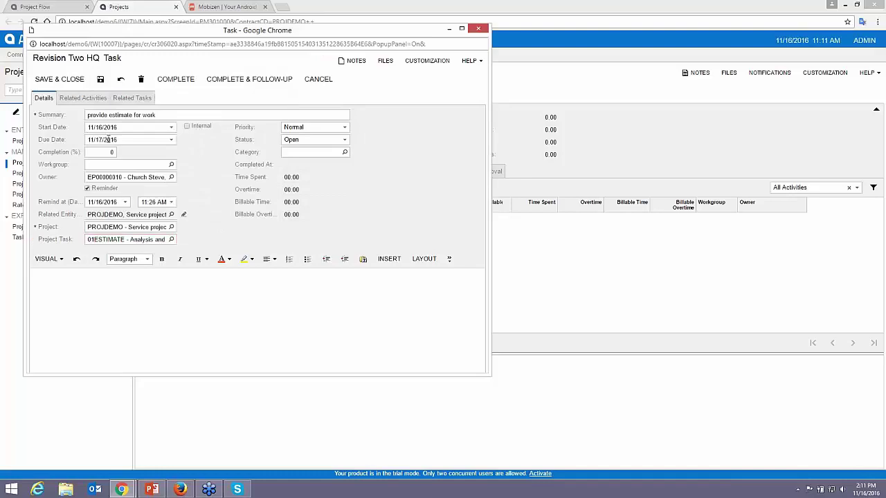
pyautogui.click(68, 83)
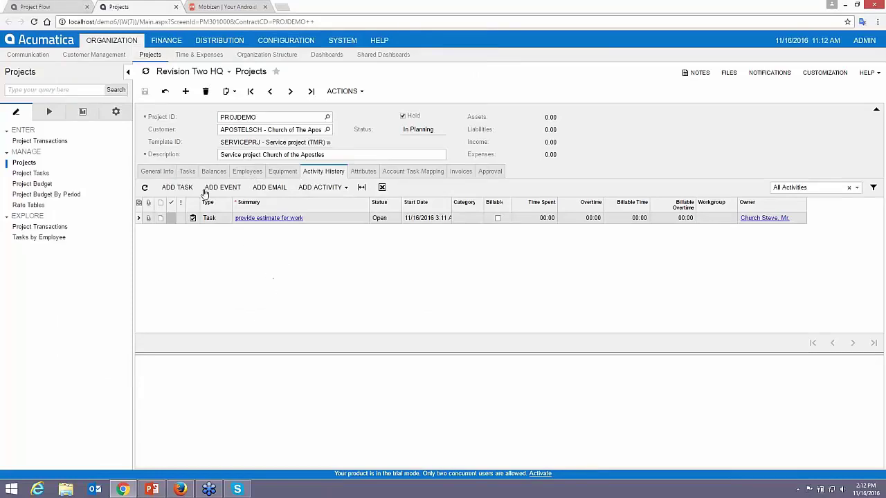
# - Open the 01ESTIMATE task details, enlarge the window and review its budget lines
pyautogui.click(187, 171)
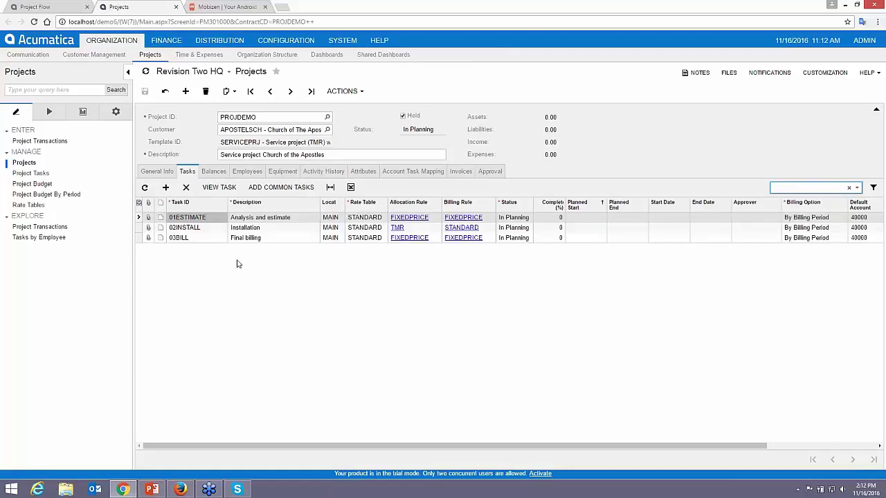
pyautogui.click(240, 220)
pyautogui.click(219, 187)
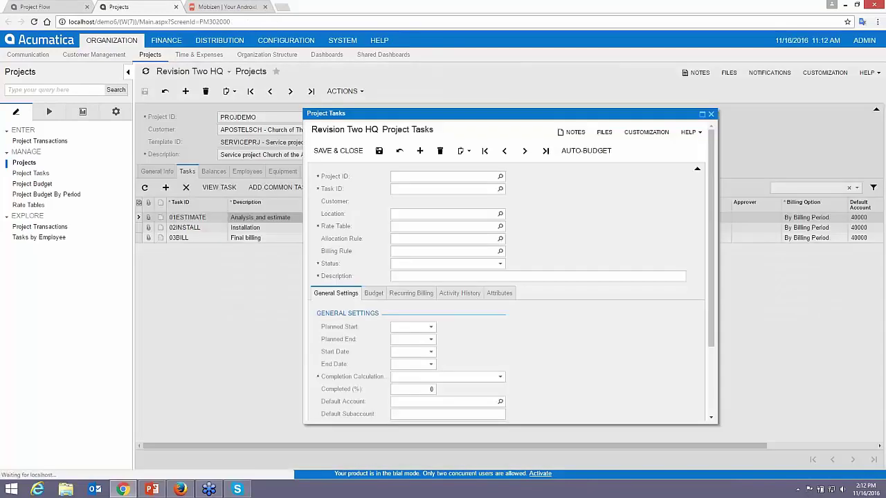
pyautogui.moveTo(304, 243); pyautogui.dragTo(181, 243)
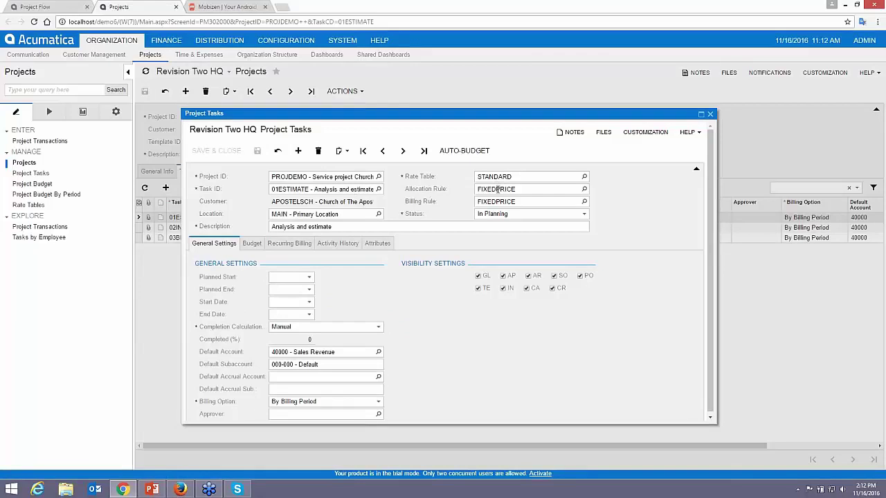
pyautogui.moveTo(718, 235); pyautogui.dragTo(771, 235)
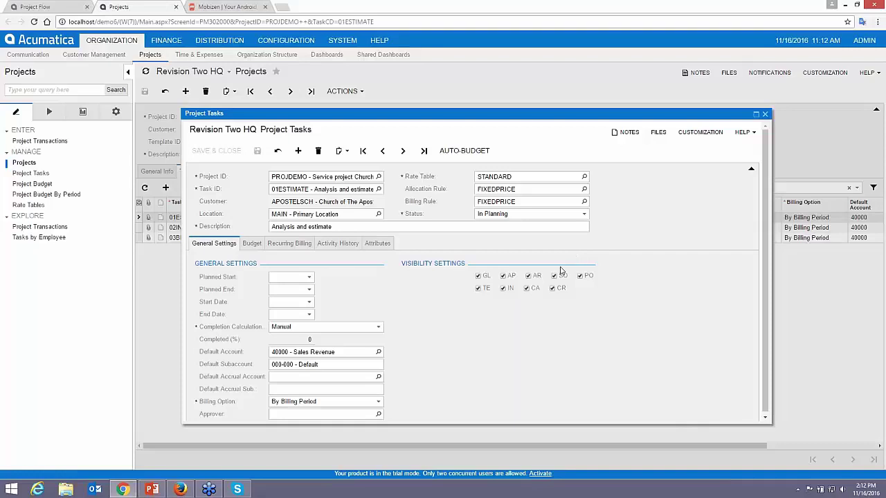
pyautogui.click(251, 244)
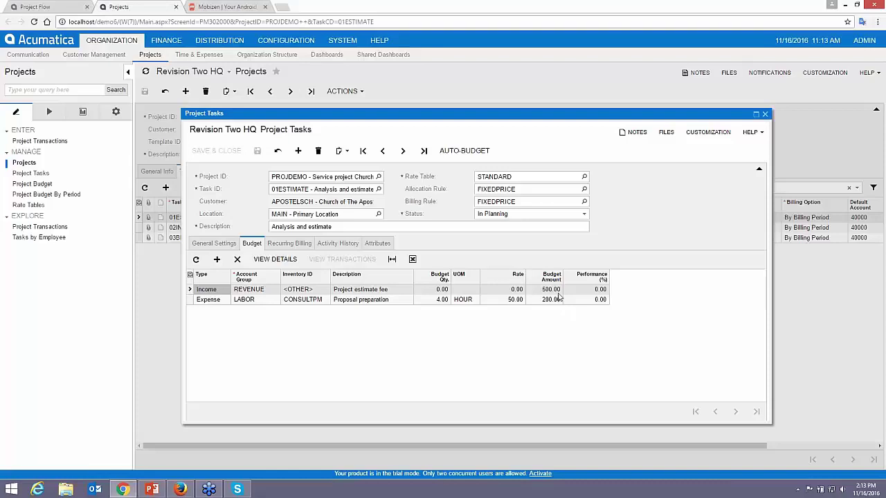
pyautogui.click(764, 114)
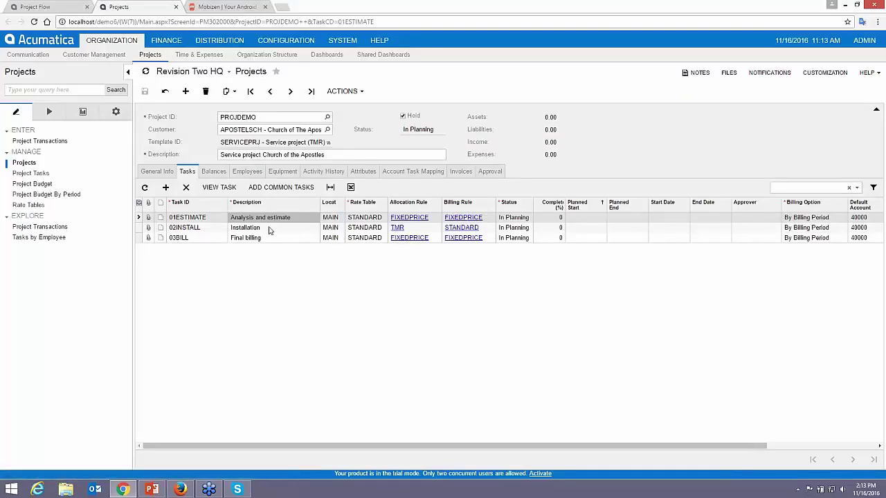
# - Set 02INSTALL's Work hours expense budget to 50 hours (2,500.00), save and close
pyautogui.click(270, 227)
pyautogui.click(219, 187)
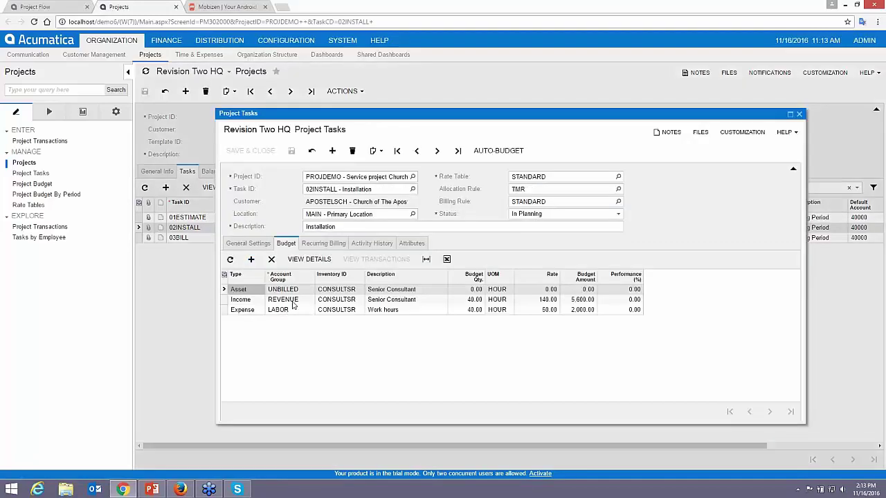
pyautogui.click(407, 303)
pyautogui.click(412, 313)
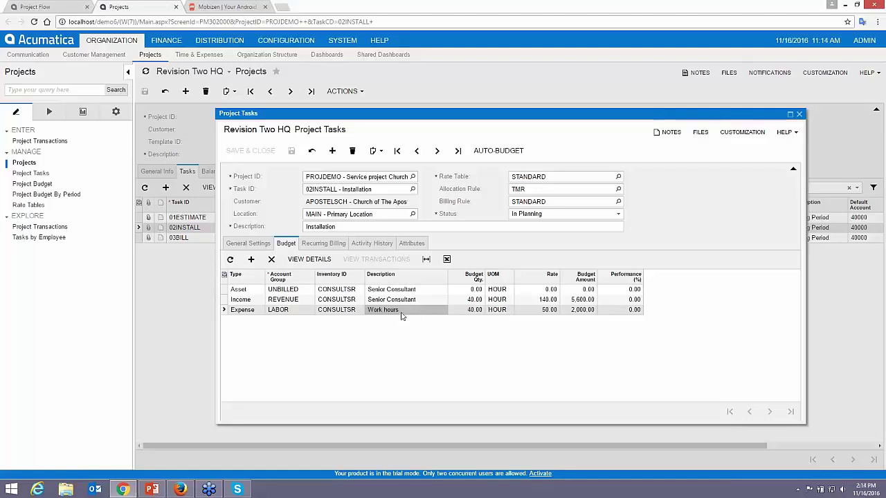
pyautogui.click(469, 312)
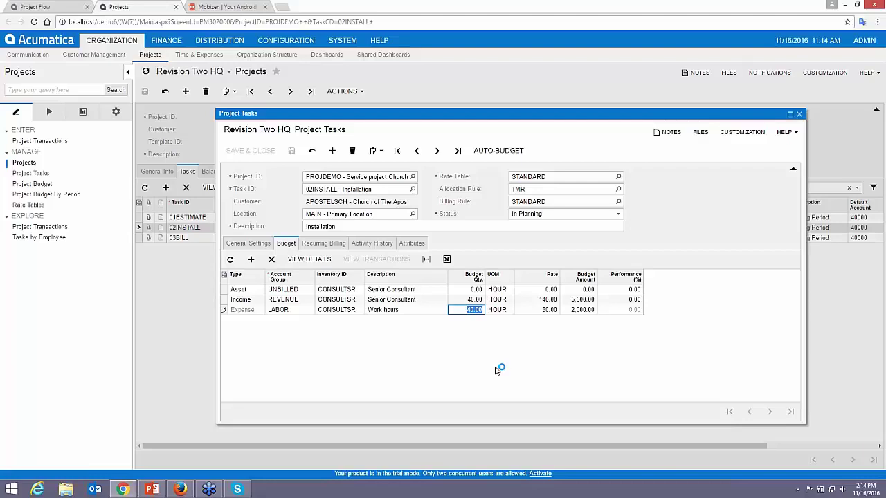
pyautogui.write('50')
pyautogui.press('Tab')
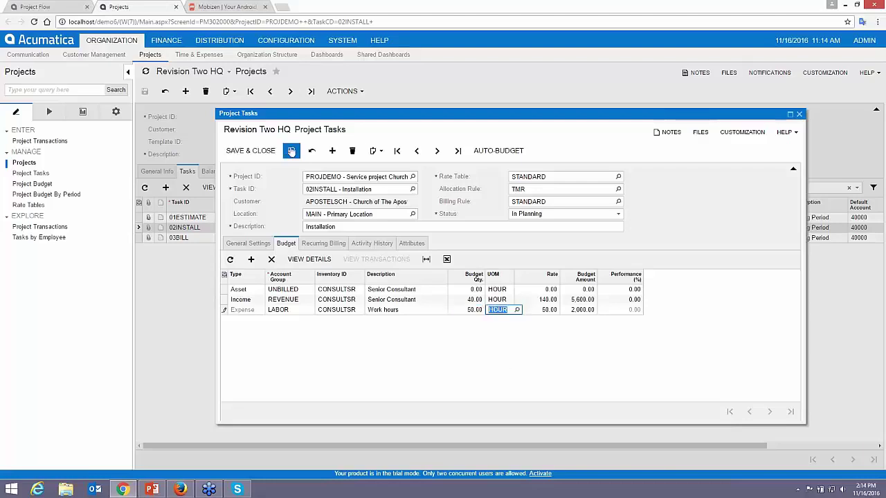
pyautogui.click(291, 151)
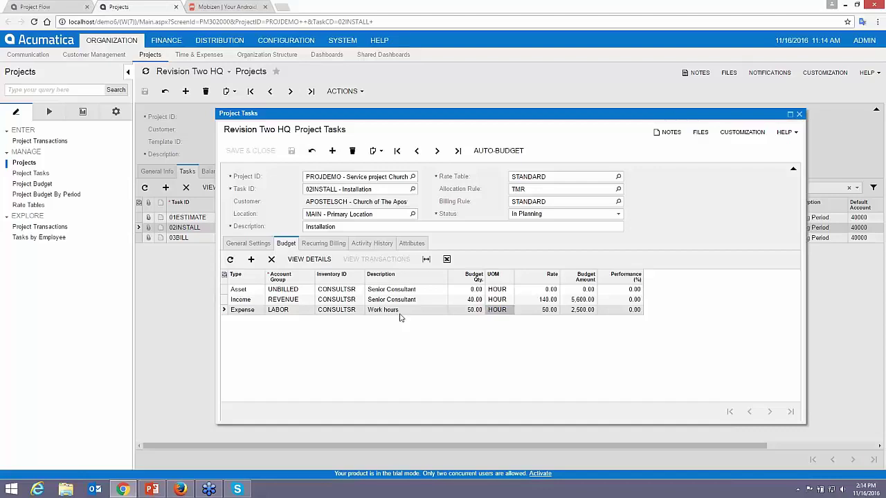
pyautogui.click(800, 113)
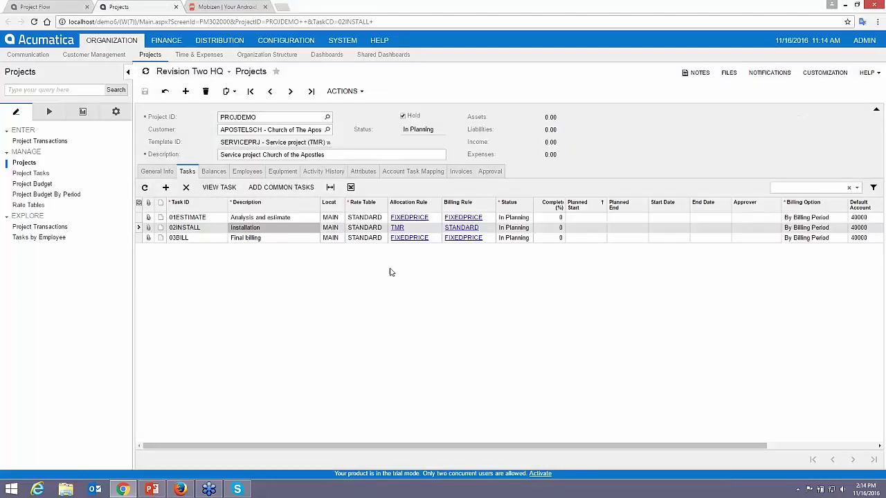
# - Check the Balances tab, then open the 01ESTIMATE task's status dropdown
pyautogui.click(214, 172)
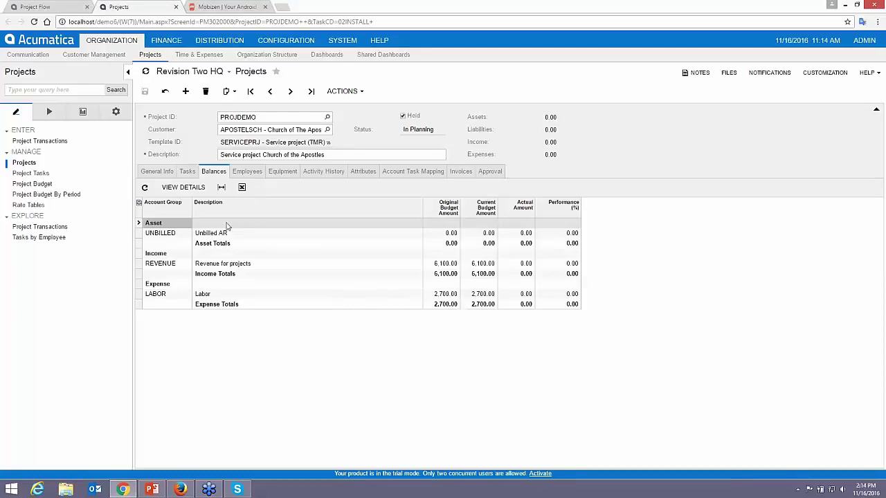
pyautogui.click(186, 171)
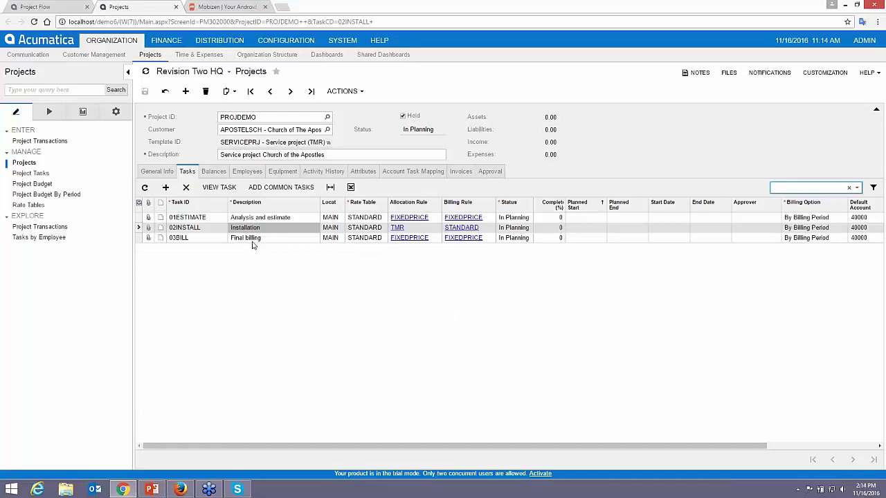
pyautogui.click(253, 239)
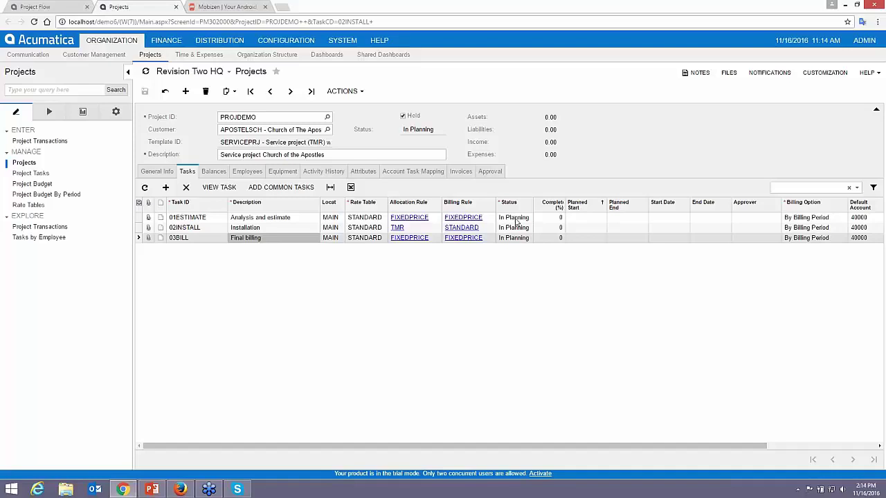
pyautogui.click(515, 220)
pyautogui.click(516, 219)
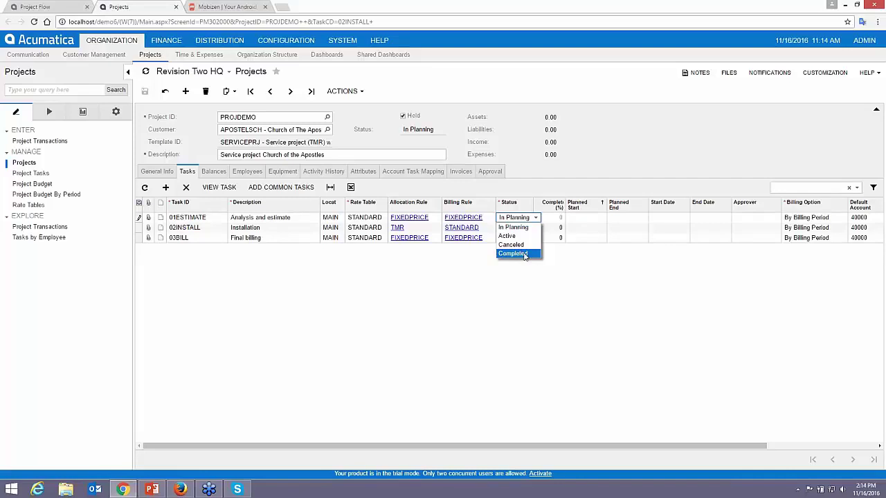
# - Set 01ESTIMATE to Completed and 02INSTALL to Active, then save the project
pyautogui.click(525, 254)
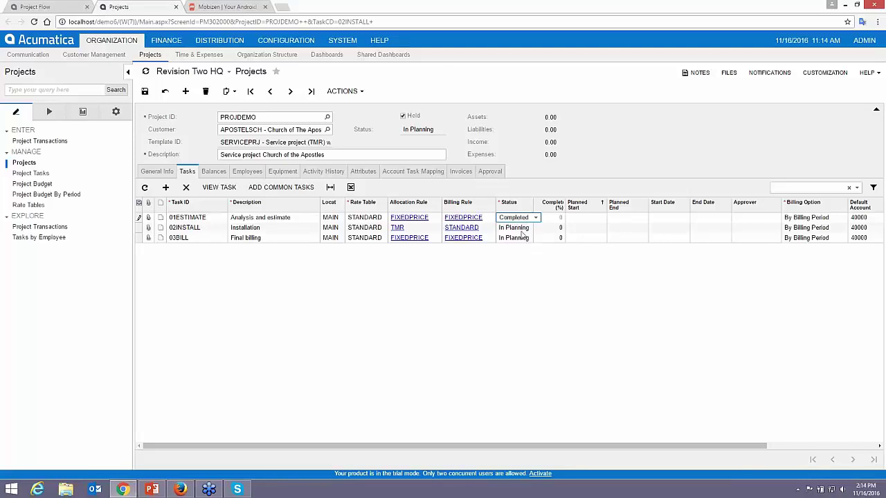
pyautogui.click(517, 228)
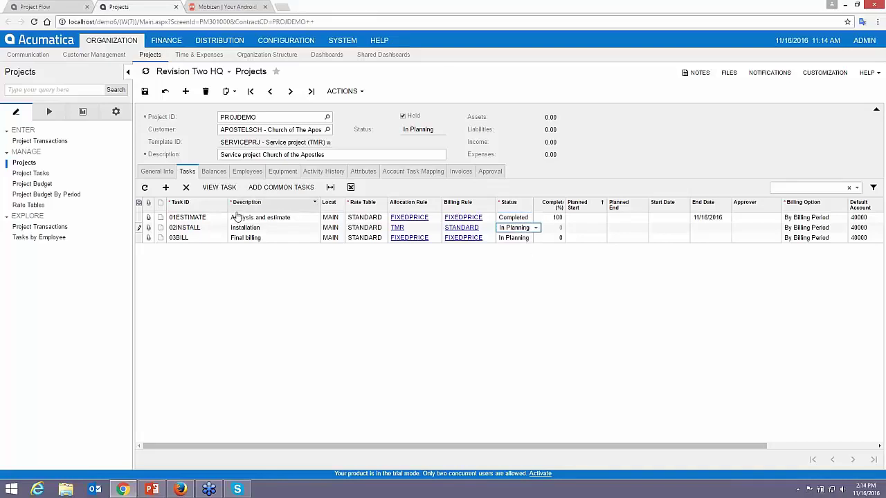
pyautogui.click(535, 229)
pyautogui.click(523, 245)
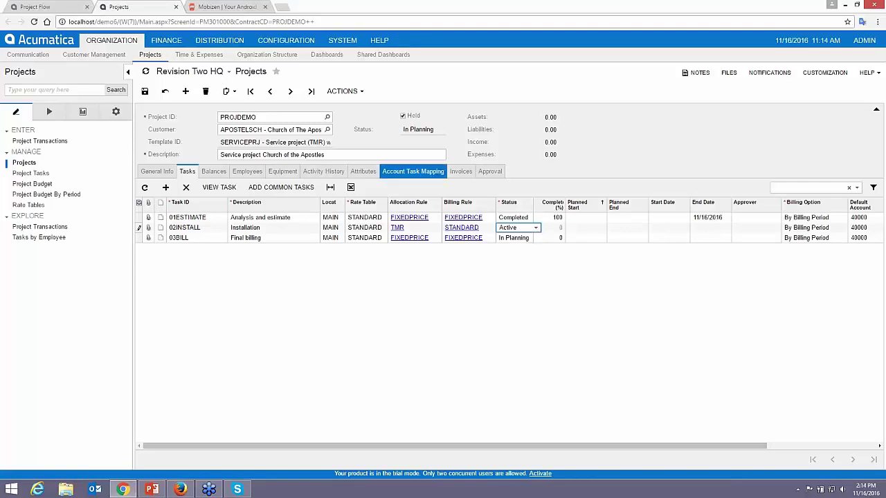
pyautogui.click(404, 115)
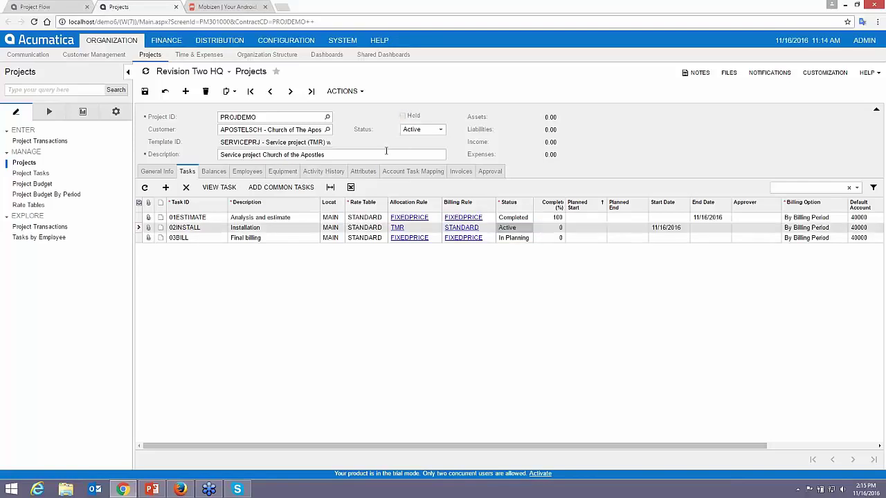
pyautogui.click(145, 91)
pyautogui.click(518, 82)
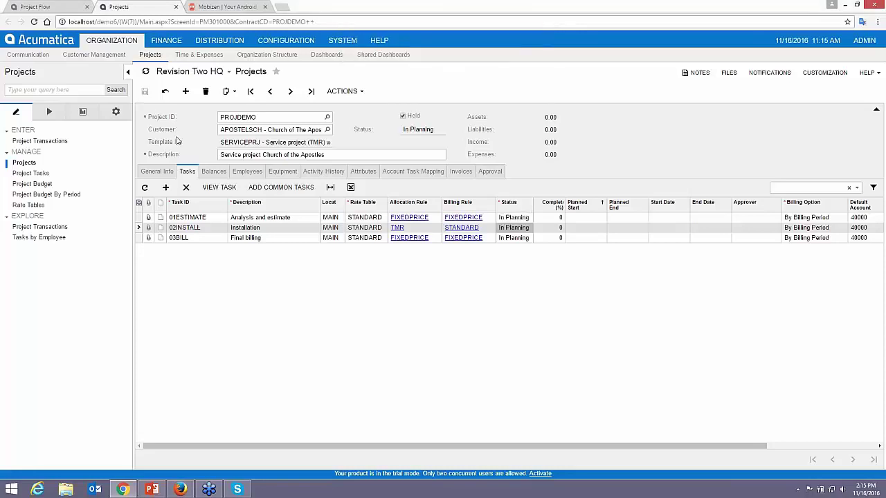
# - Reapply Completed to 01ESTIMATE and Active to 02INSTALL, and save again
pyautogui.click(515, 218)
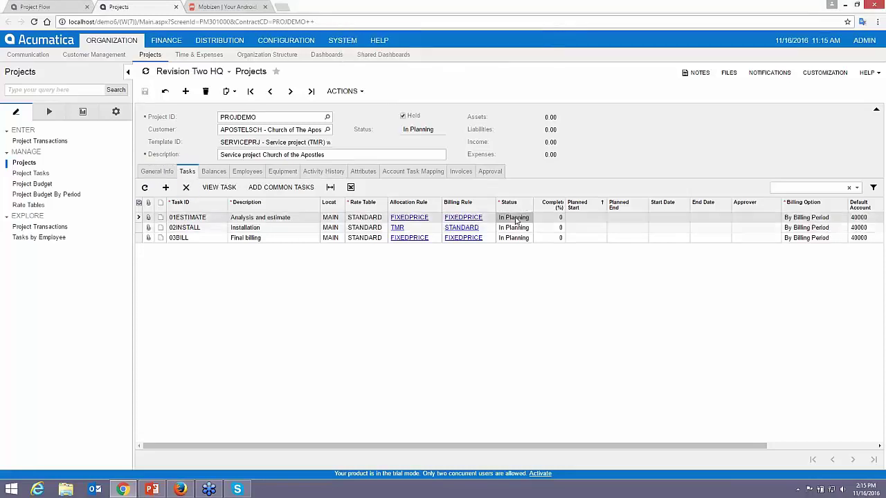
pyautogui.click(515, 219)
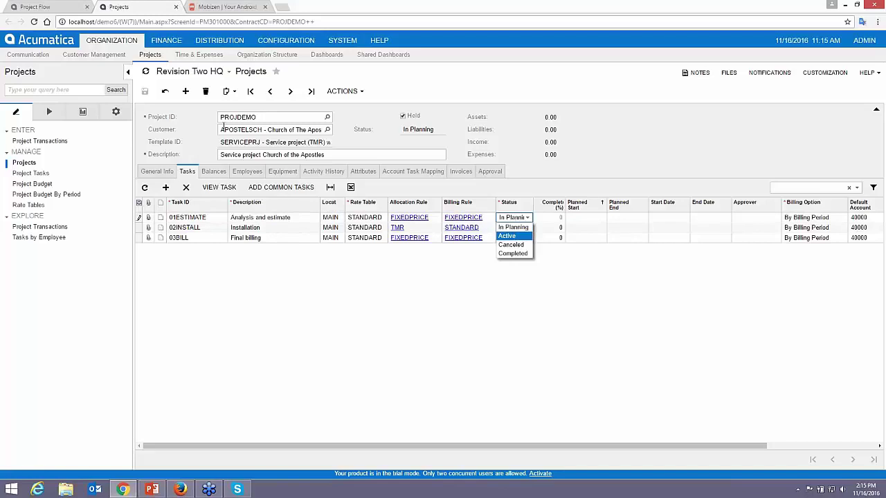
pyautogui.click(165, 90)
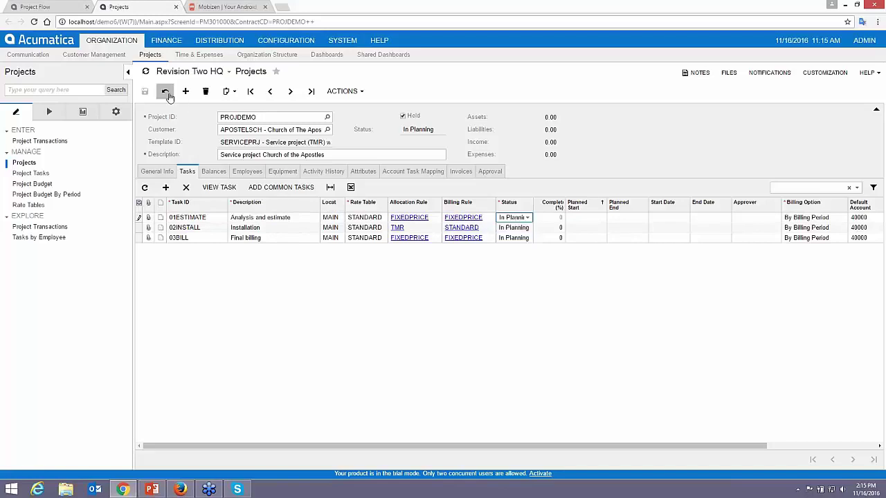
pyautogui.click(512, 220)
pyautogui.click(518, 253)
pyautogui.click(517, 229)
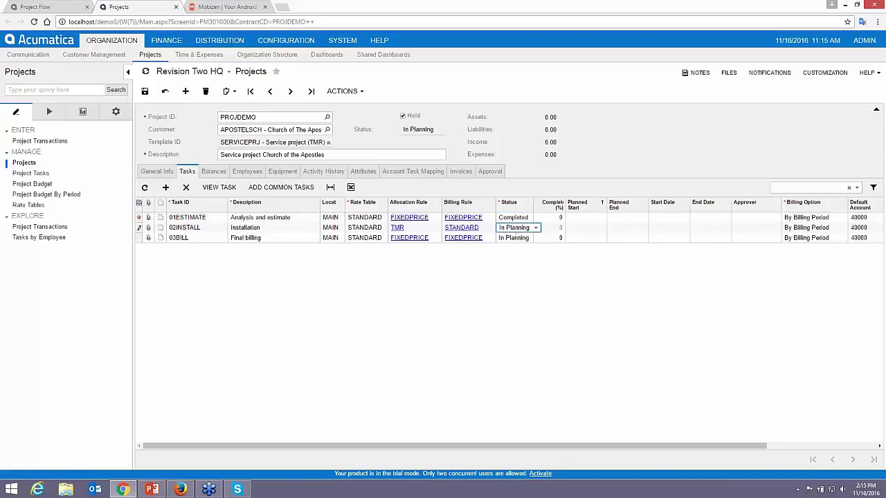
pyautogui.click(518, 227)
pyautogui.click(512, 245)
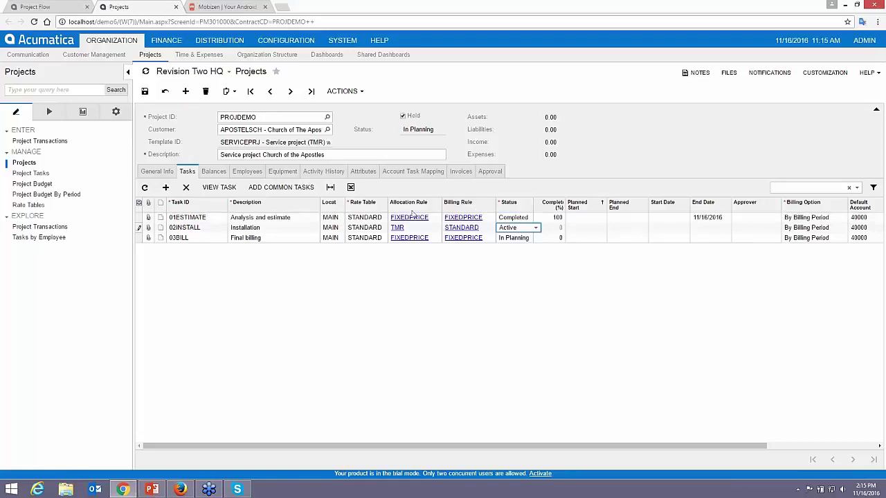
pyautogui.click(144, 93)
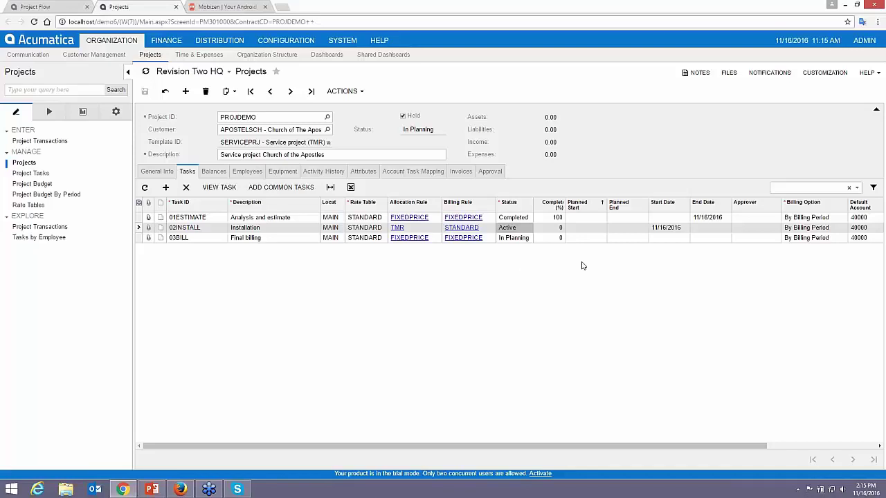
pyautogui.hotkey('alt', 'Tab')
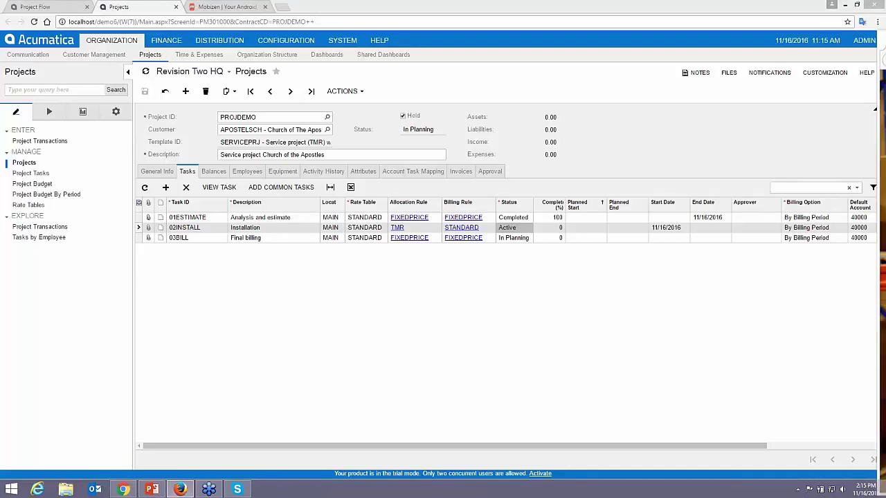
# - Log in as the employee in the second browser window and open a new timesheet
pyautogui.moveTo(885, 31); pyautogui.dragTo(293, 8)
pyautogui.moveTo(317, 12); pyautogui.dragTo(322, 10)
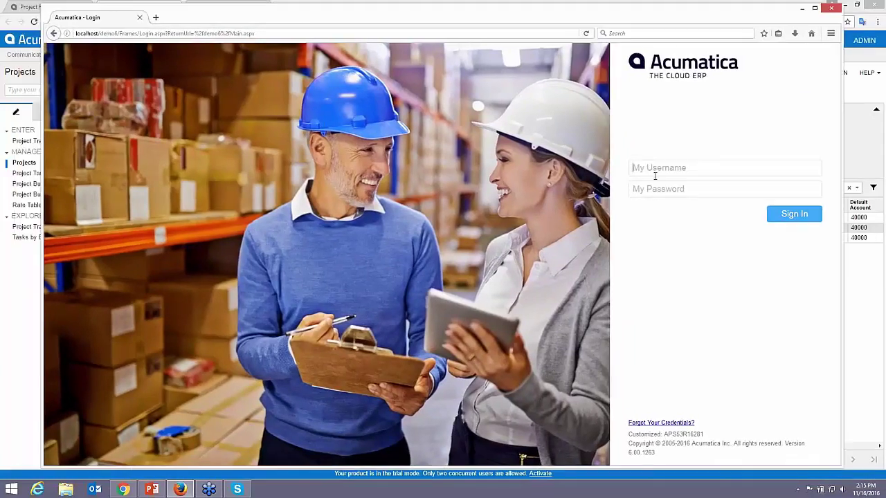
pyautogui.write('done')
pyautogui.press('Tab')
pyautogui.write('123')
pyautogui.press('Return')
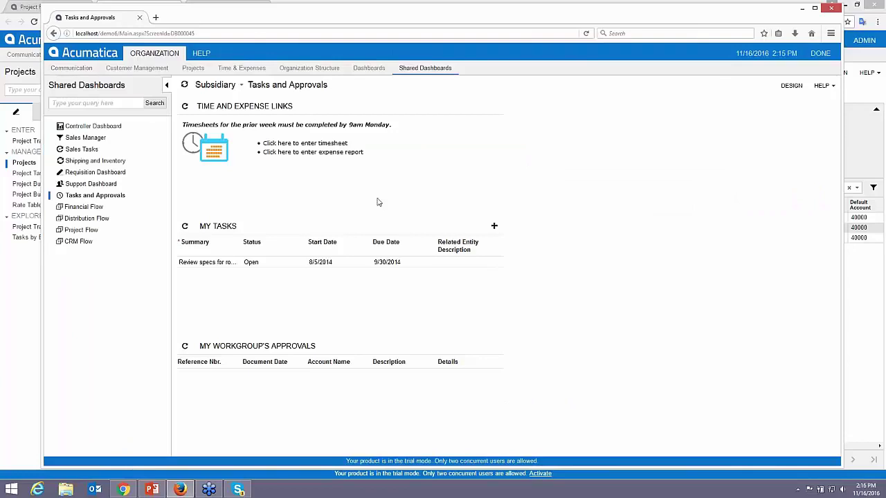
pyautogui.click(295, 145)
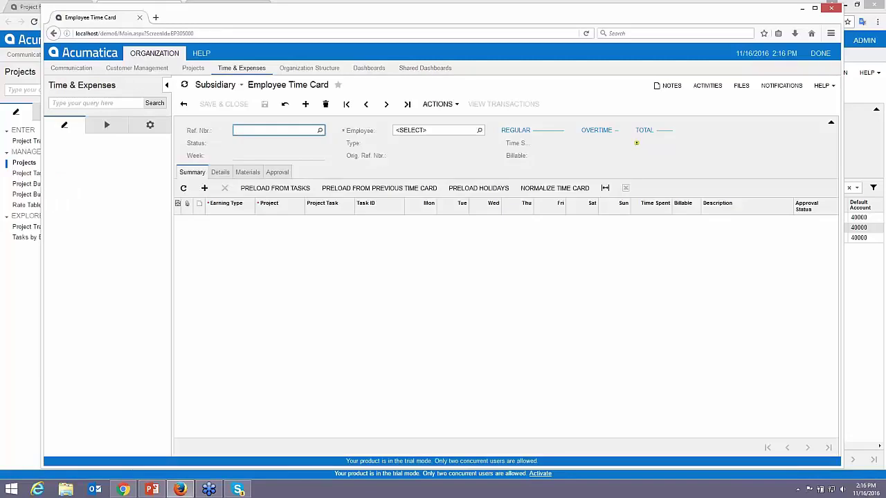
# - Add a time card line with earning type RG on project PROJDEMO, task 02INSTALL
pyautogui.click(204, 187)
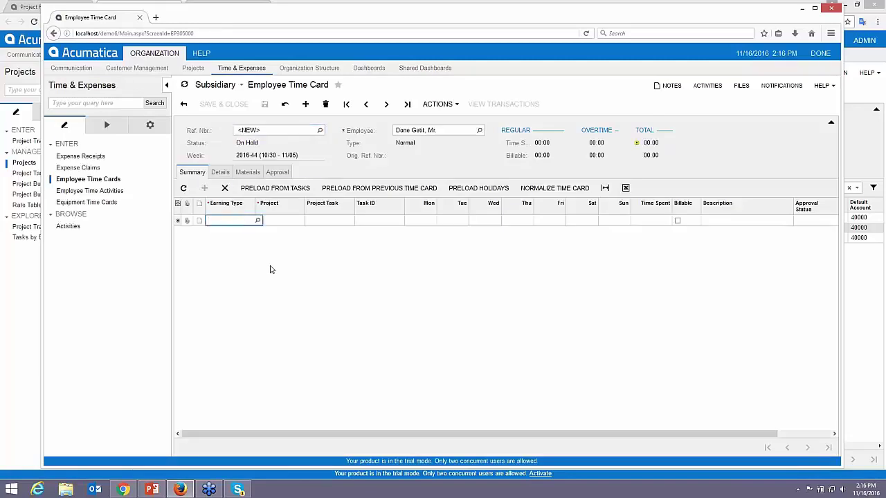
pyautogui.write('RG')
pyautogui.press('Tab')
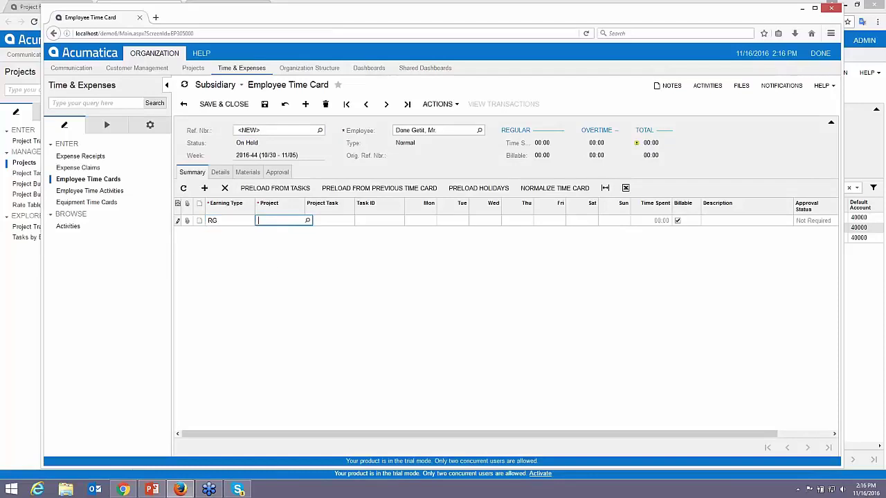
pyautogui.write('chu')
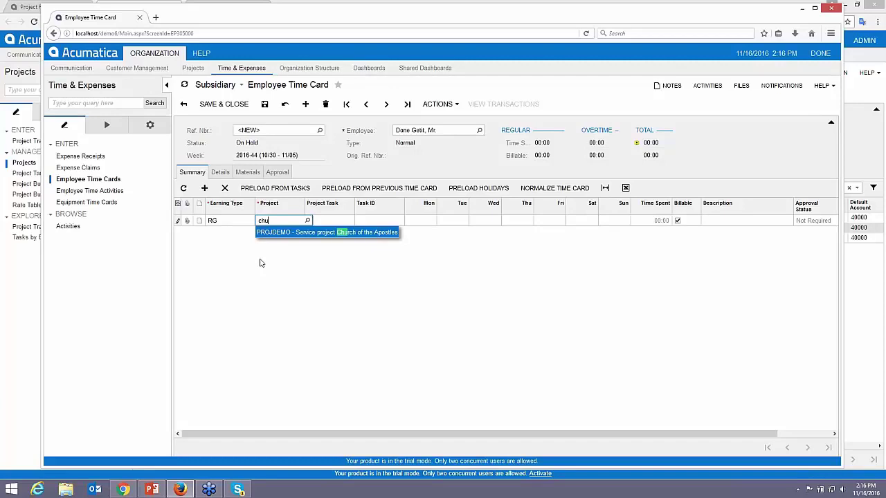
pyautogui.press('Tab')
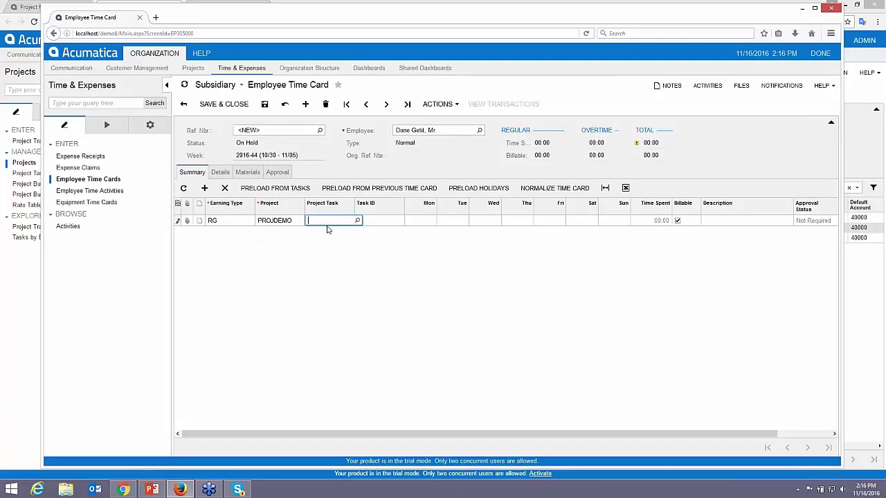
pyautogui.click(357, 220)
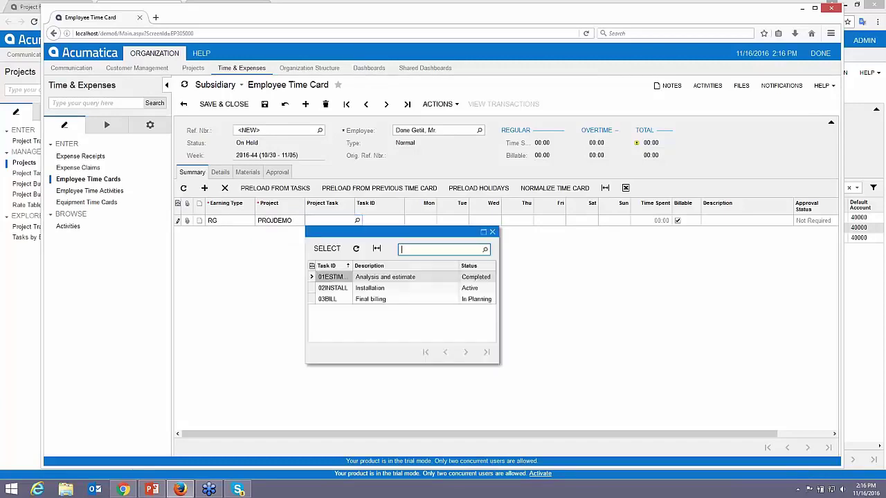
pyautogui.doubleClick(366, 290)
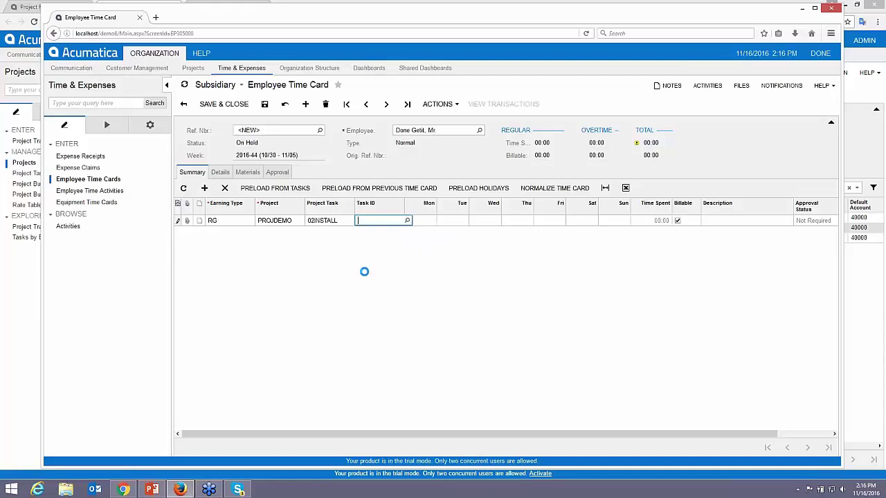
# - Enter 8 hours on each weekday, Monday through Friday, for 40:00 total
pyautogui.write('8')
pyautogui.press('Tab')
pyautogui.write('8')
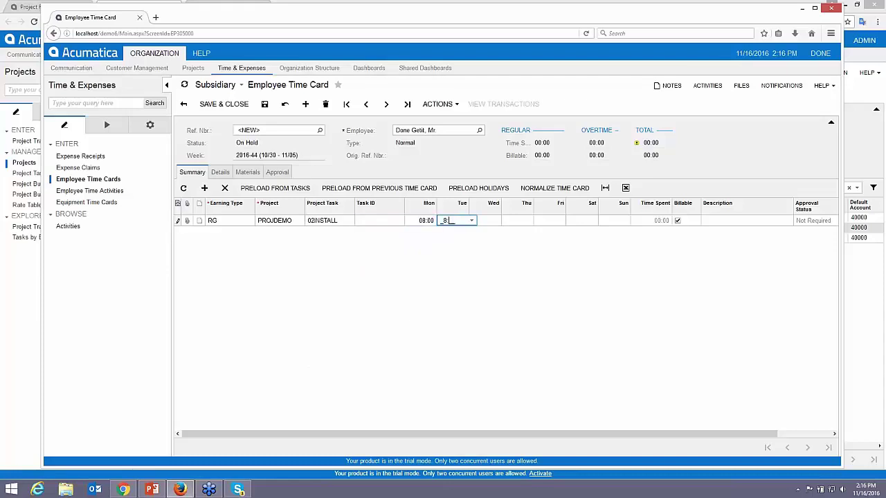
pyautogui.press('Tab')
pyautogui.write('8')
pyautogui.press('Tab')
pyautogui.write('8')
pyautogui.press('Tab')
pyautogui.write('8')
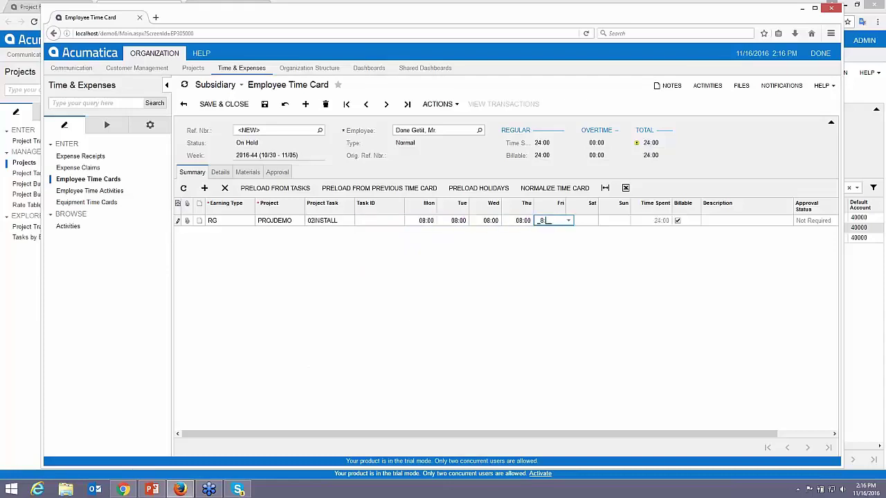
pyautogui.press('Tab')
pyautogui.press('Tab')
pyautogui.press('Tab')
pyautogui.press('Tab')
# - Describe the line as repair work for project and save the time card
pyautogui.write('reap')
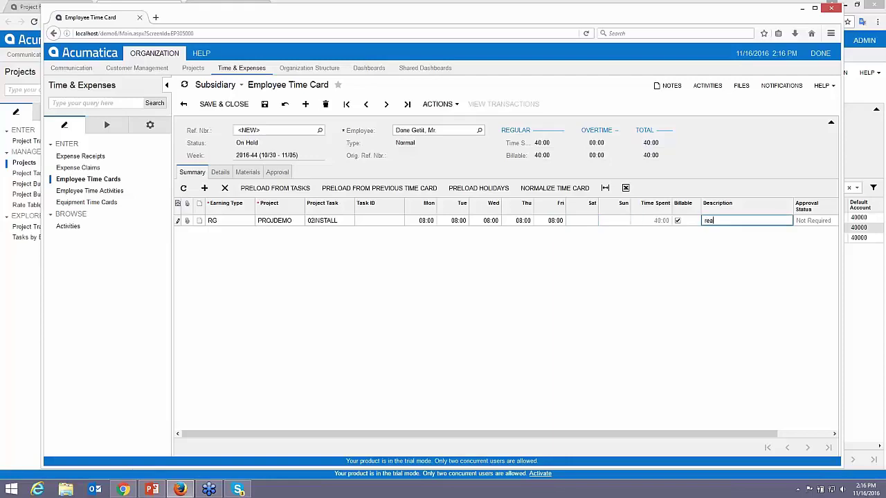
pyautogui.press('BackSpace')
pyautogui.press('BackSpace')
pyautogui.write('paire work')
pyautogui.press('BackSpace')
pyautogui.press('BackSpace')
pyautogui.press('BackSpace')
pyautogui.press('BackSpace')
pyautogui.press('BackSpace')
pyautogui.press('BackSpace')
pyautogui.write('work for project')
pyautogui.click(264, 103)
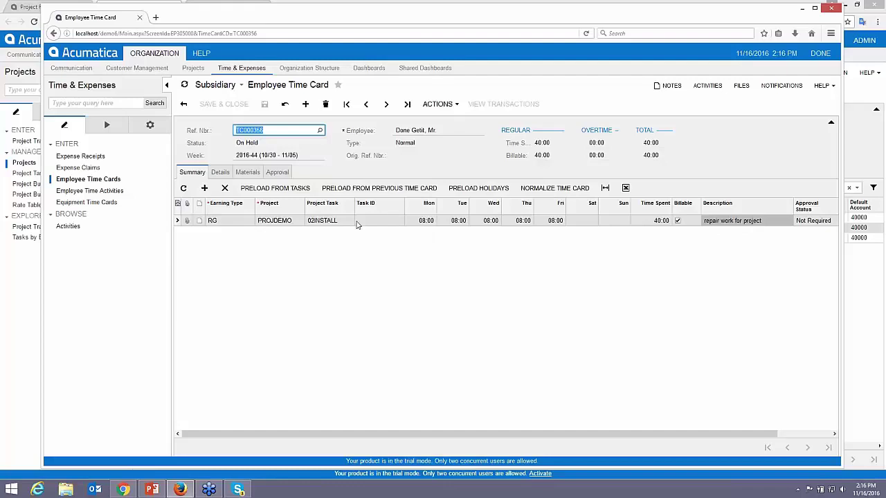
# - Try submitting the time card, dismiss the inactive-project warning, and check the daily detail lines
pyautogui.click(440, 106)
pyautogui.click(448, 170)
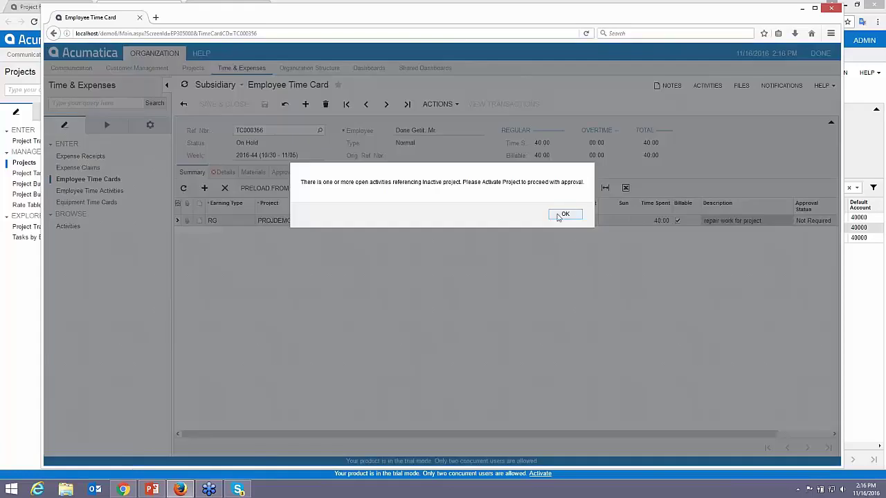
pyautogui.click(565, 213)
pyautogui.click(225, 171)
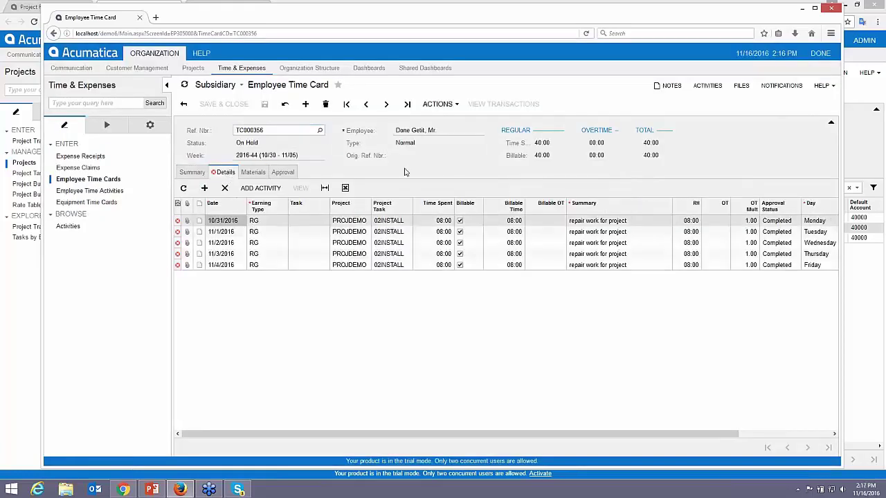
pyautogui.click(195, 174)
# - Retry the submission, dismiss the same warning, and move the time card window aside
pyautogui.click(438, 103)
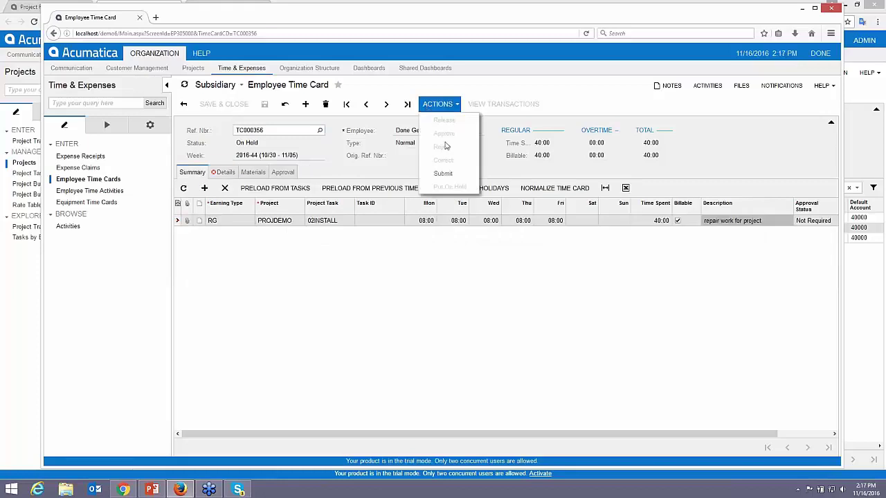
pyautogui.click(445, 173)
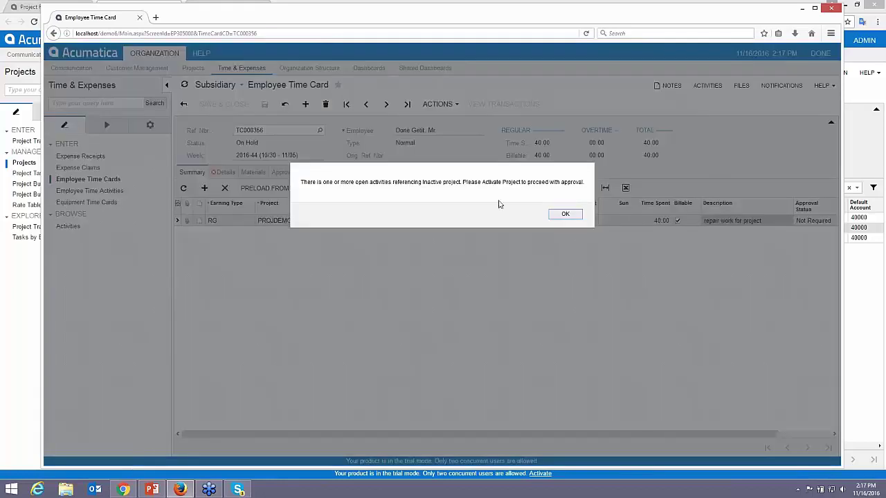
pyautogui.click(566, 213)
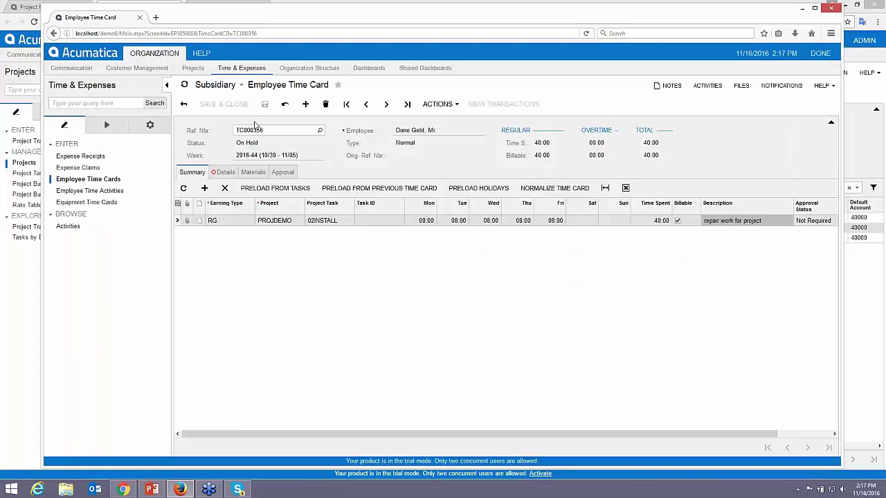
pyautogui.moveTo(254, 20); pyautogui.dragTo(885, 41)
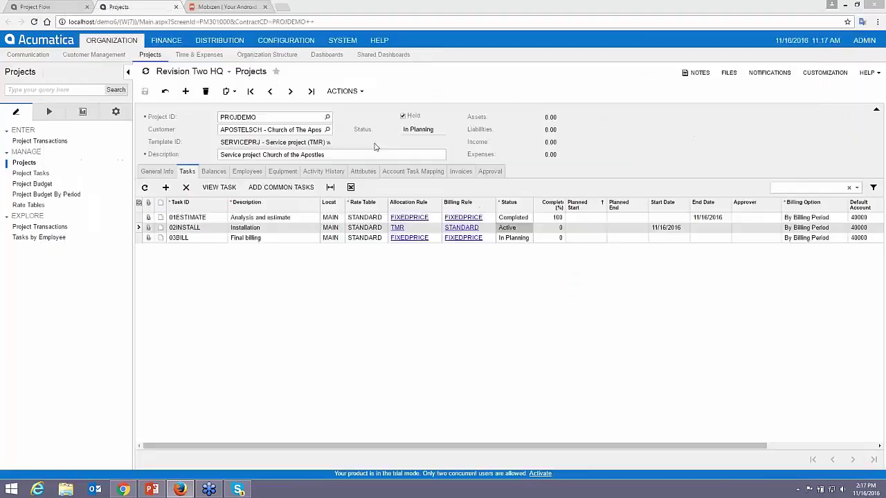
# - Clear Hold on PROJDEMO, then submit the time card so it reads Pending Approval
pyautogui.click(404, 117)
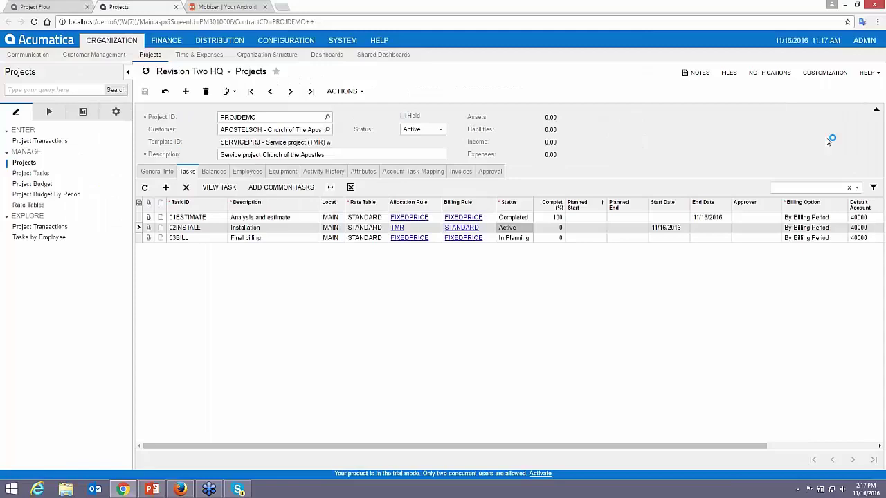
pyautogui.moveTo(885, 43); pyautogui.dragTo(362, 29)
pyautogui.click(444, 112)
pyautogui.click(457, 182)
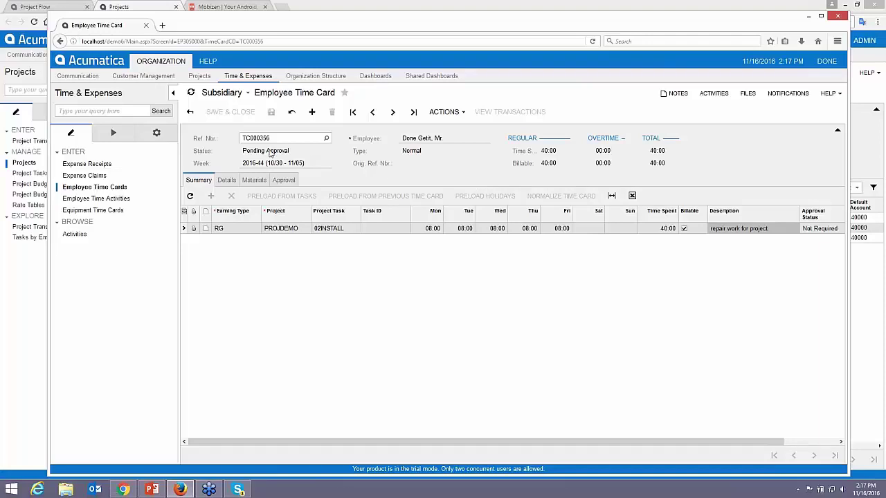
# - Check the Approval tab showing the pending Executive workgroup approver, then sign out
pyautogui.click(292, 182)
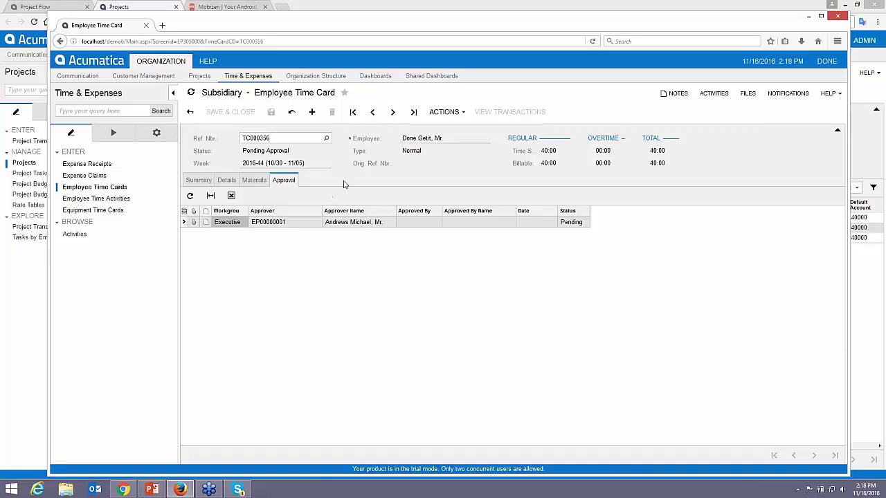
pyautogui.click(825, 61)
pyautogui.click(818, 77)
# - Log in with the approver's username and password
pyautogui.write('andrews')
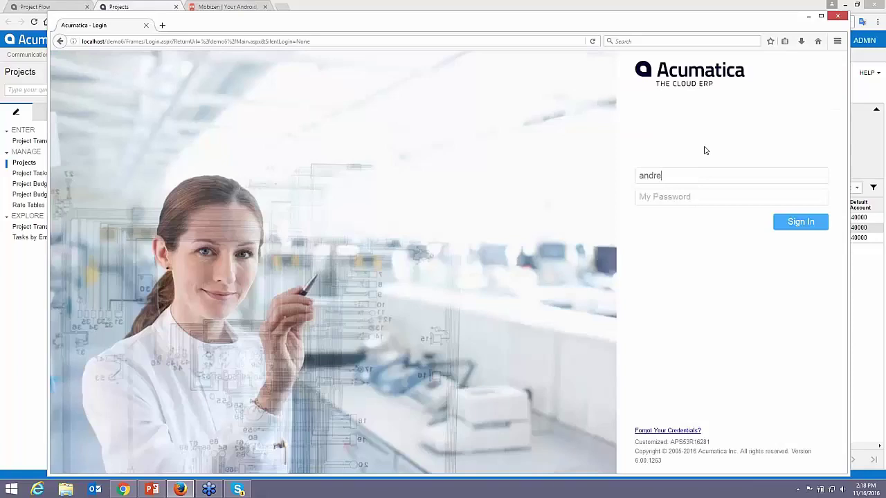
pyautogui.press('Tab')
pyautogui.write('123')
pyautogui.press('Return')
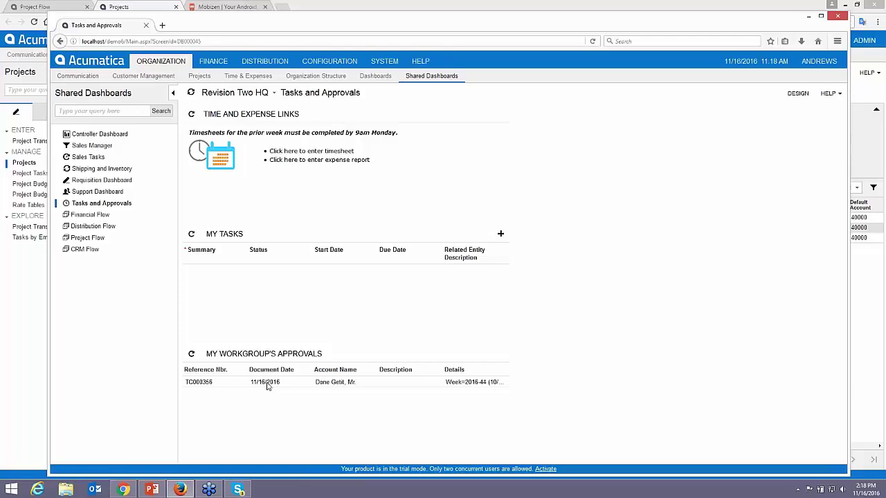
# - Open the pending PROJDEMO time card from the workgroup approvals, approve it, then release it
pyautogui.click(267, 387)
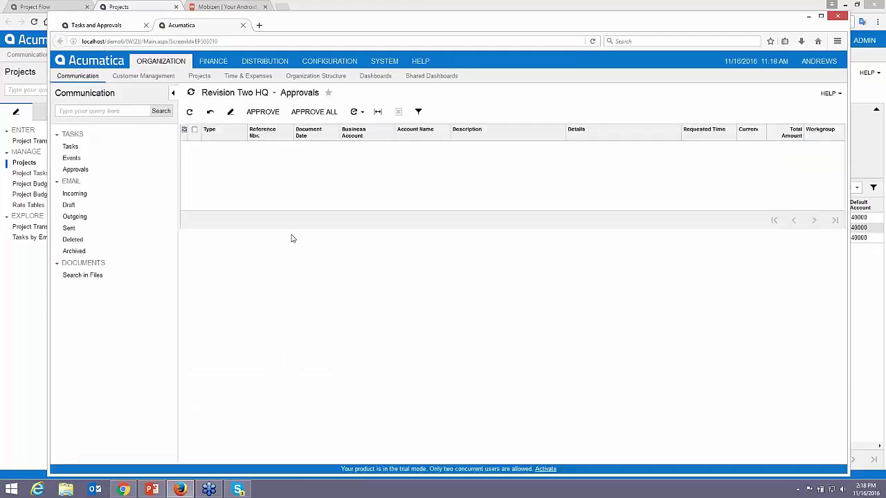
pyautogui.click(265, 168)
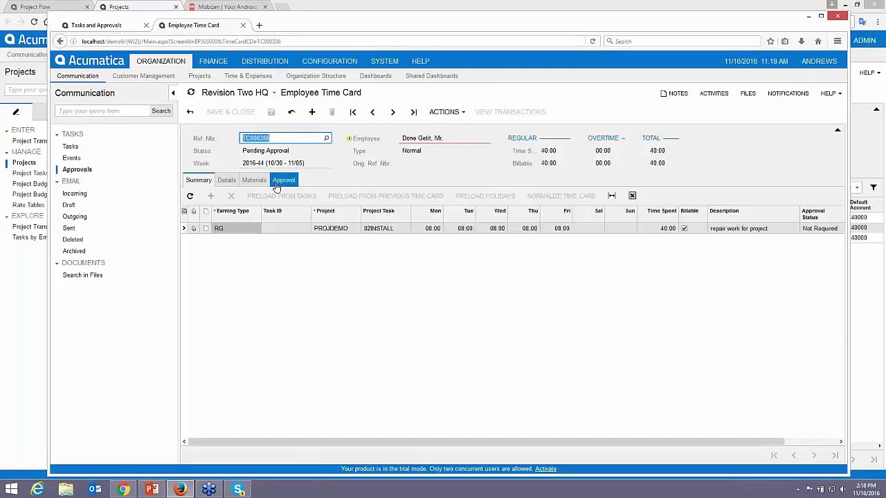
pyautogui.click(444, 113)
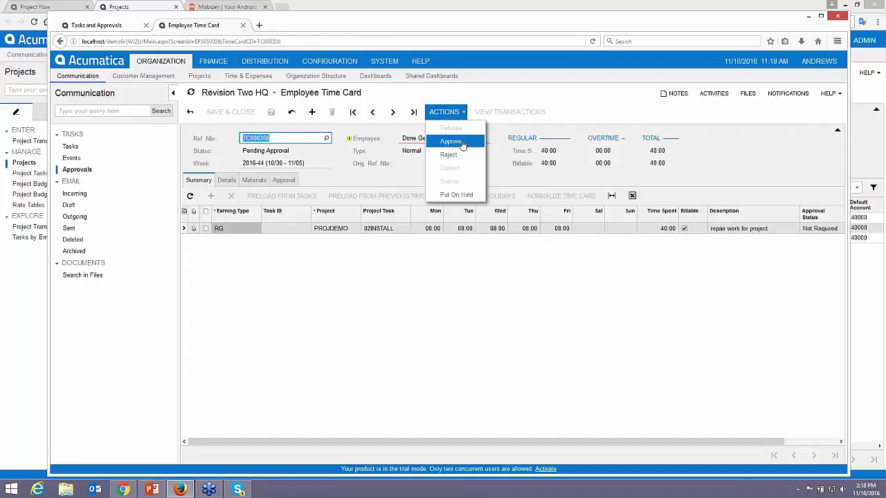
pyautogui.click(461, 143)
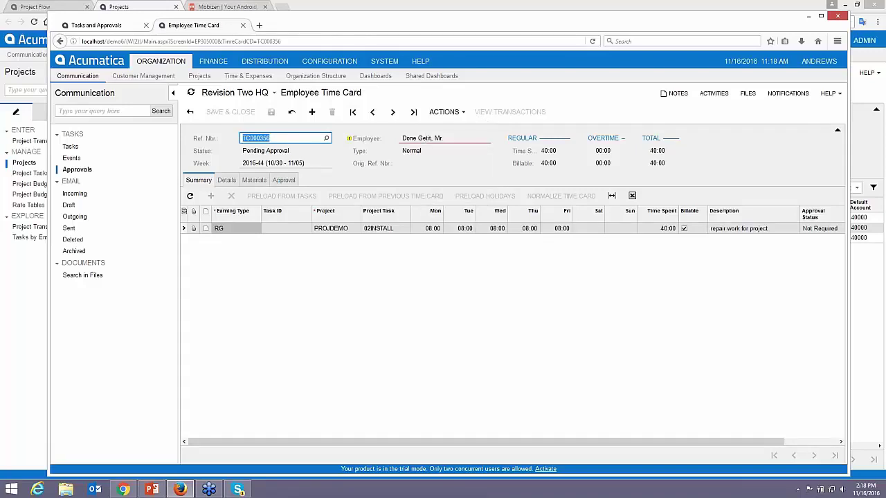
pyautogui.click(453, 112)
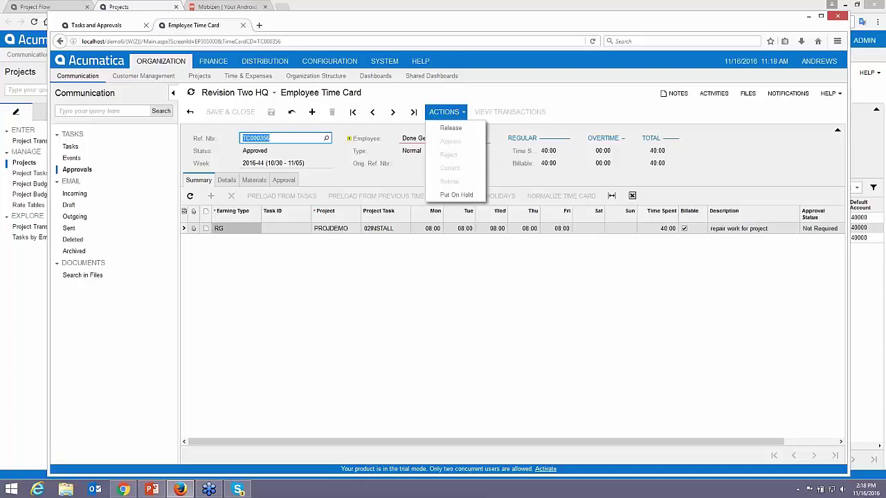
pyautogui.click(451, 128)
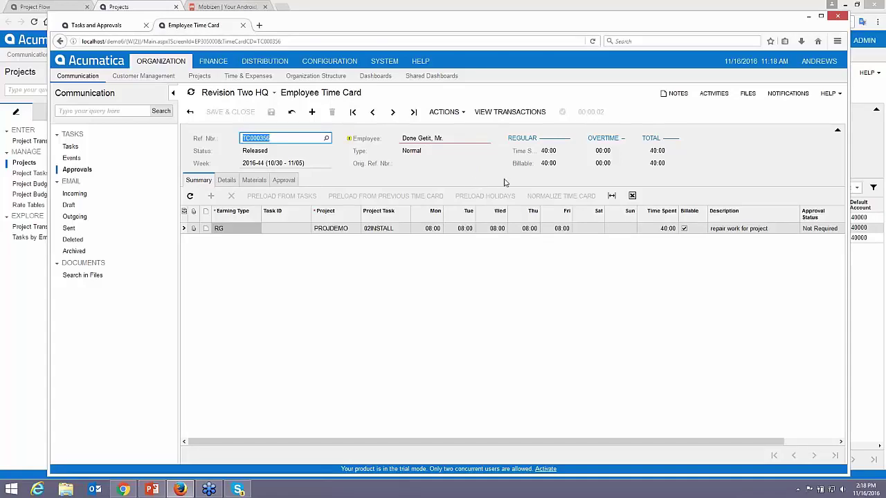
pyautogui.click(817, 62)
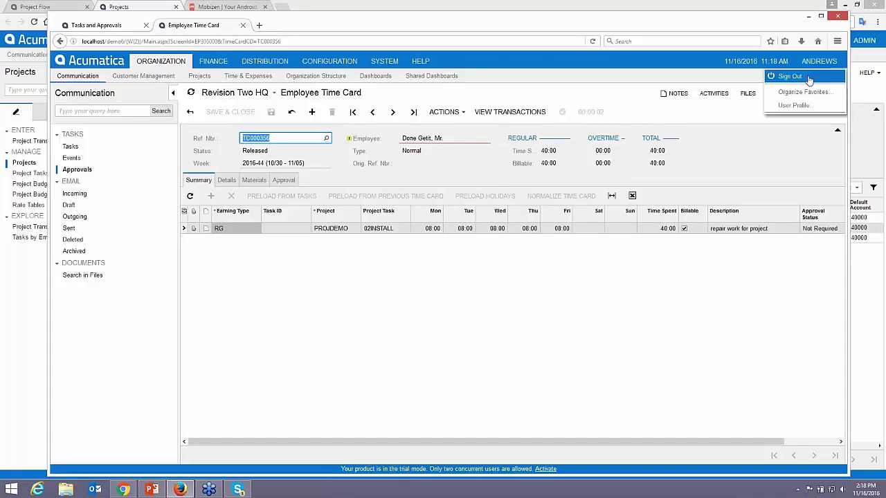
# - Sign out the approver and review PROJDEMO balances showing 1,600.00 actual Labor
pyautogui.click(793, 76)
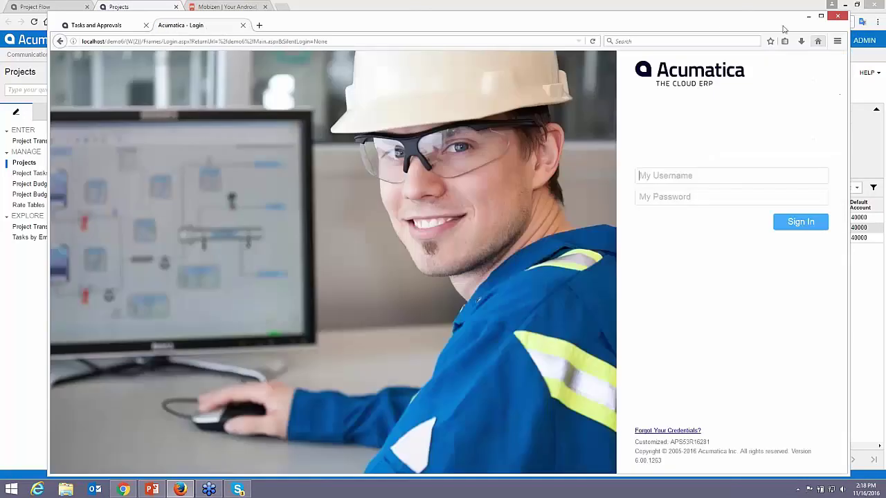
pyautogui.moveTo(720, 23); pyautogui.dragTo(762, 24)
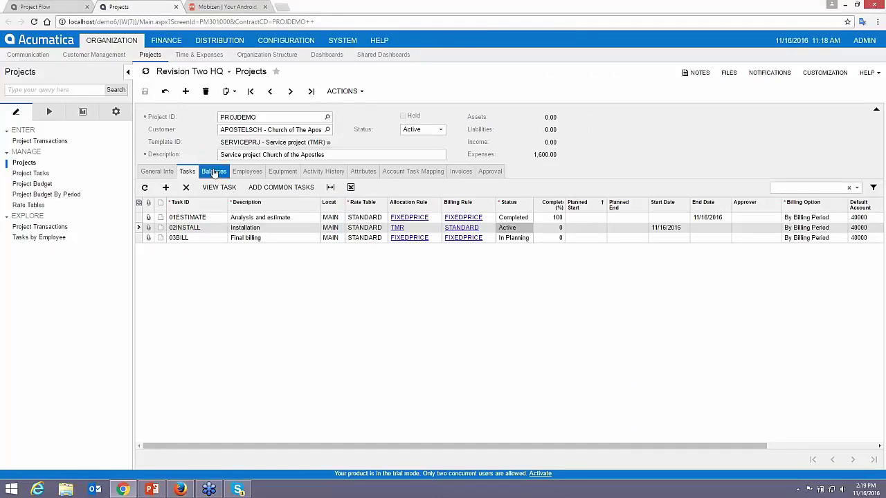
pyautogui.click(213, 171)
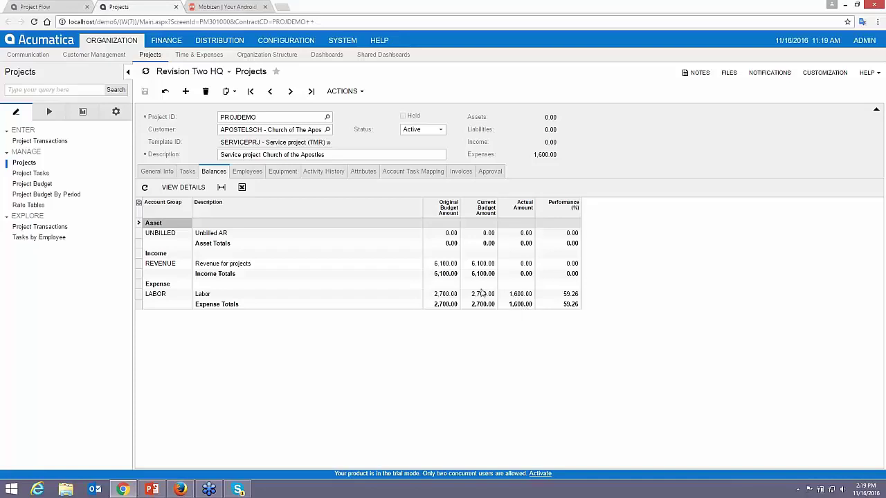
pyautogui.click(53, 11)
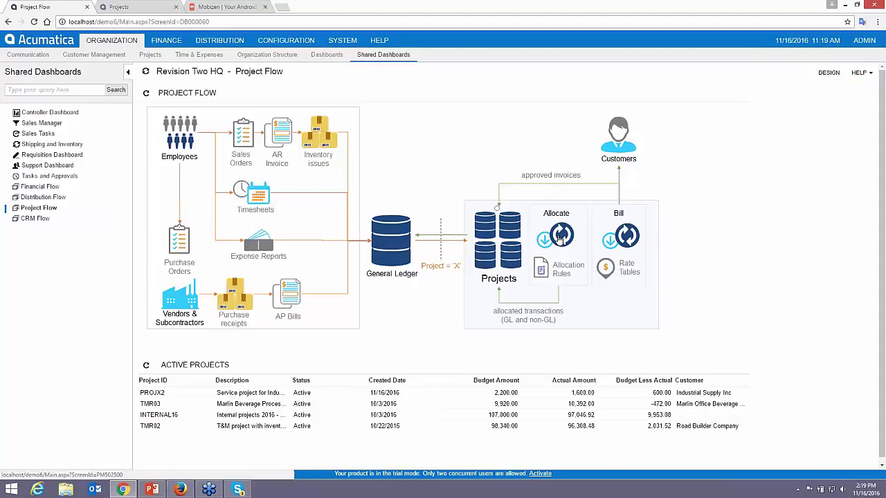
# - Run allocation by task for PROJDEMO's 01ESTIMATE task
pyautogui.click(560, 237)
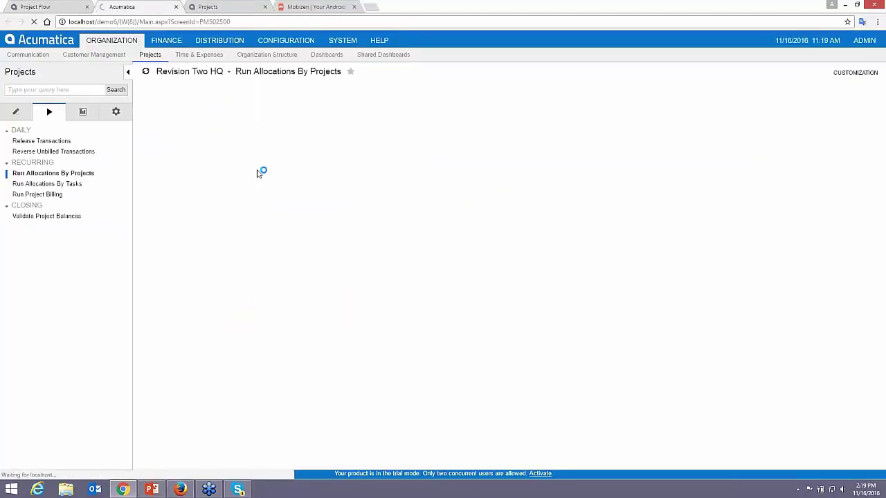
pyautogui.click(63, 186)
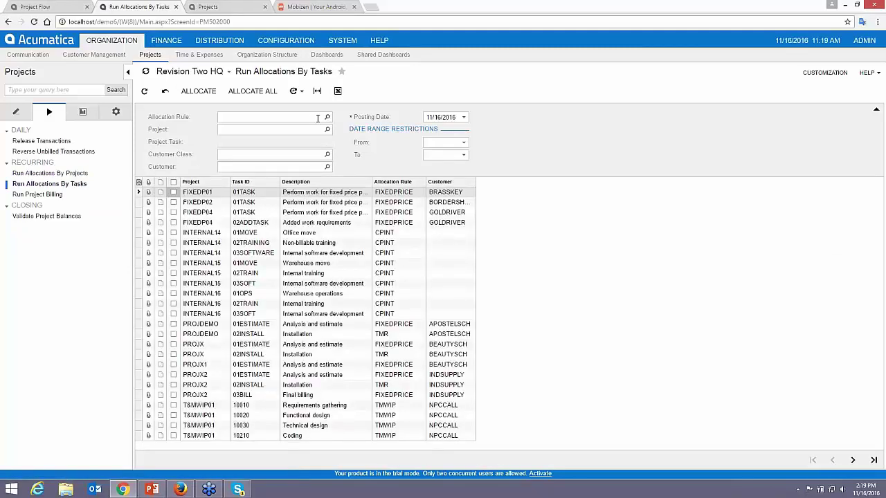
pyautogui.click(318, 130)
pyautogui.write('projdemo')
pyautogui.press('Tab')
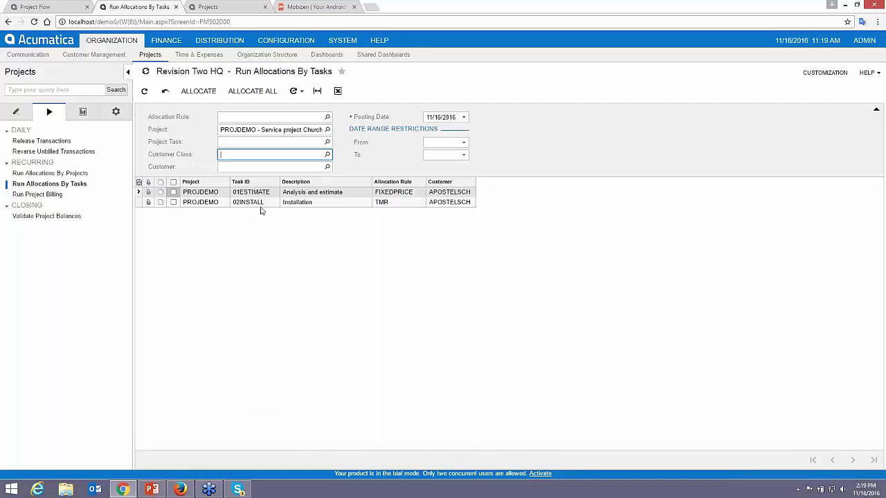
pyautogui.click(174, 193)
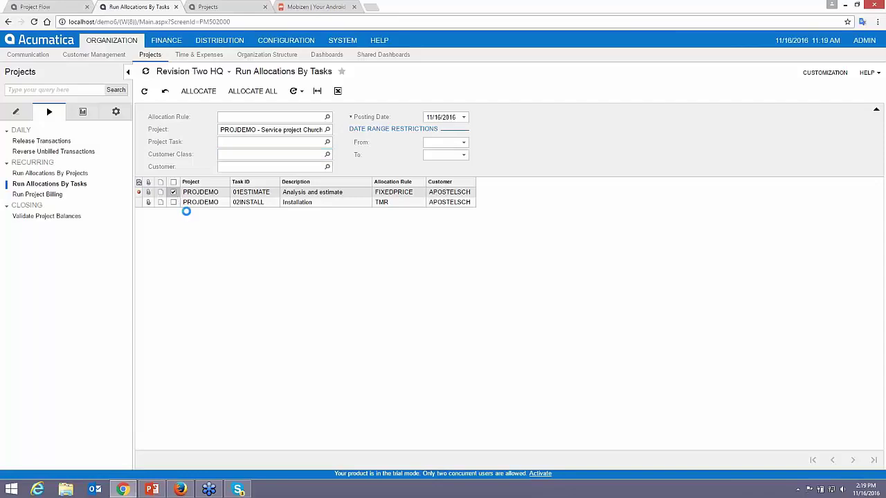
pyautogui.click(196, 93)
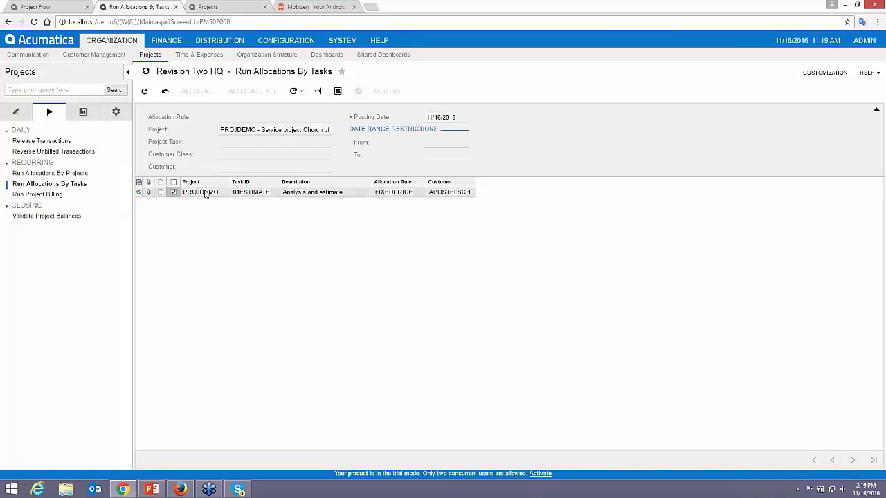
# - Refresh PROJDEMO's balances to show 500.00 Unbilled AR and Unrecognized revenue
pyautogui.click(213, 8)
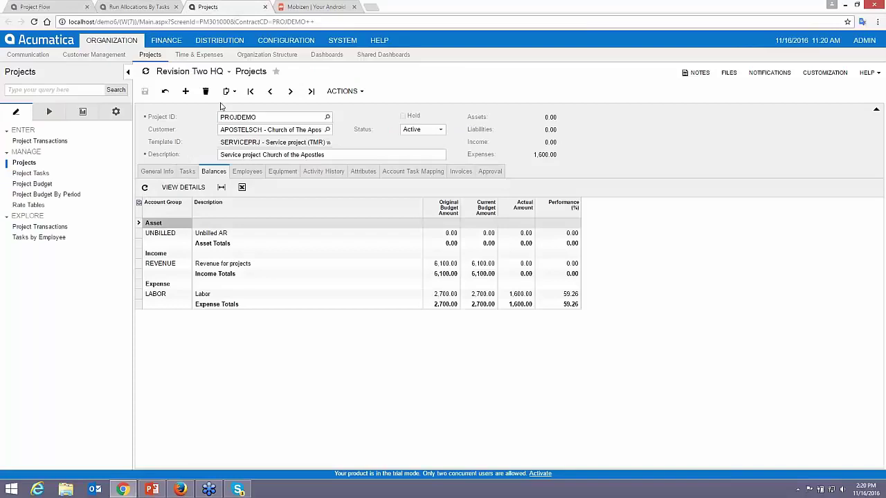
pyautogui.click(166, 93)
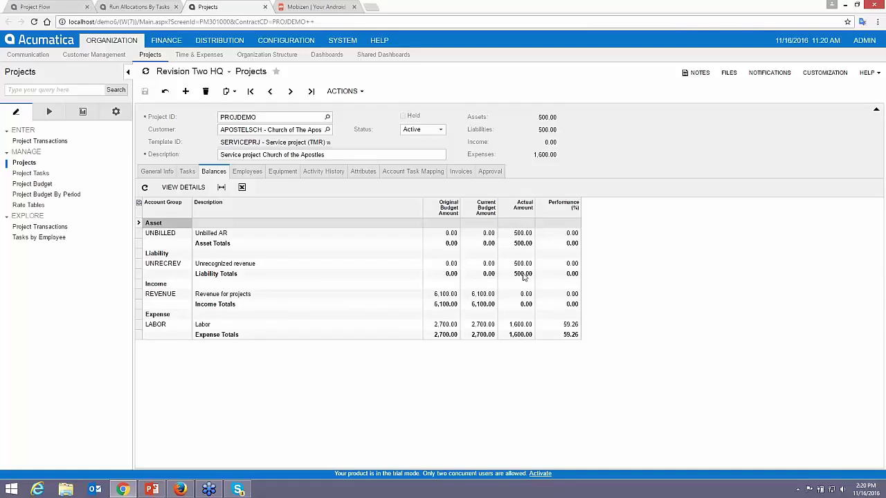
pyautogui.click(50, 10)
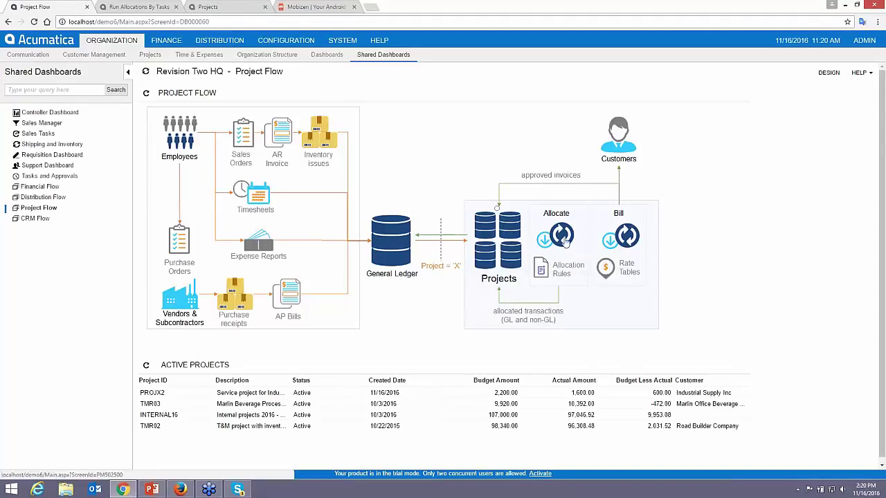
# - Bill all projects for period 11-2016 in Run Project Billing
pyautogui.click(621, 238)
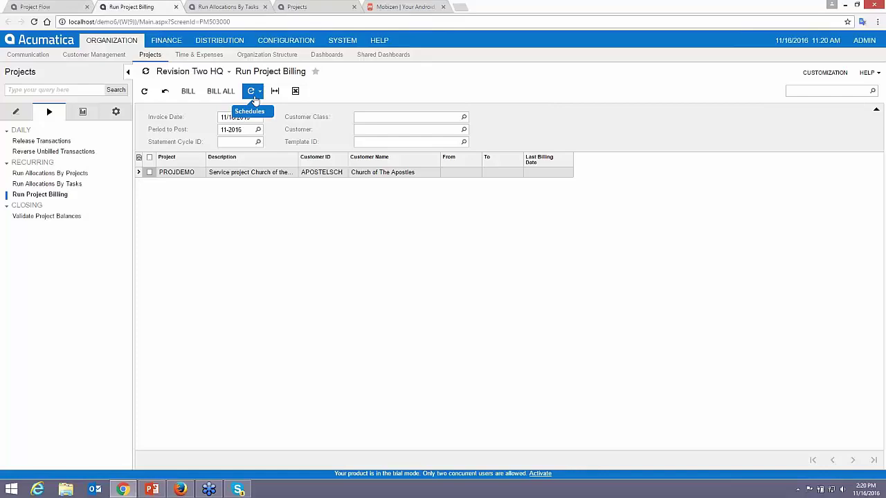
pyautogui.click(220, 90)
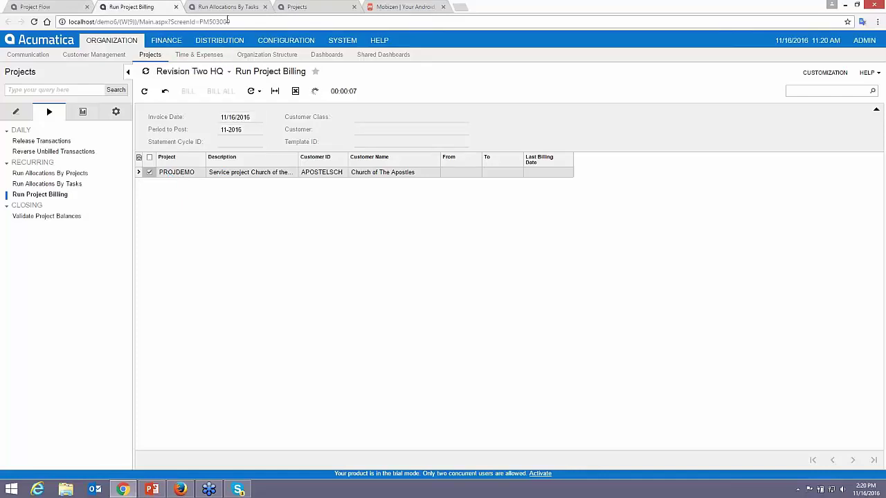
pyautogui.click(295, 9)
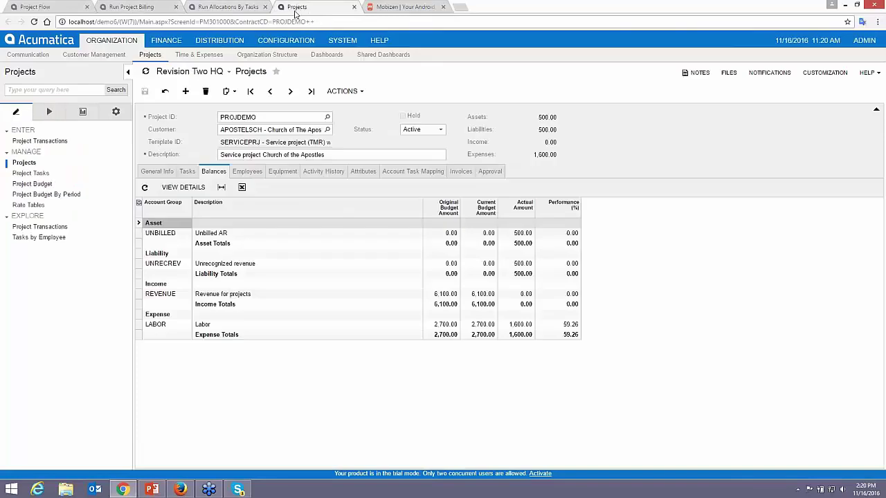
# - Open PROJDEMO's 500.00 invoice from the project's Invoices list
pyautogui.click(461, 171)
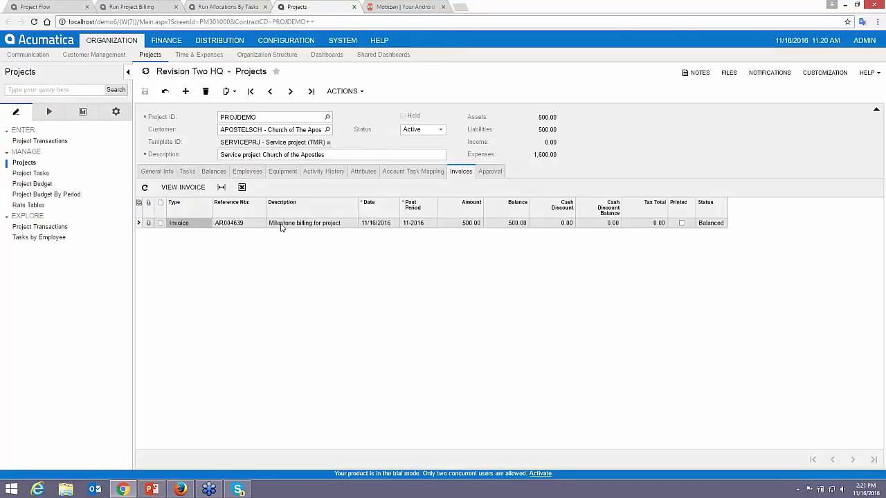
pyautogui.click(181, 188)
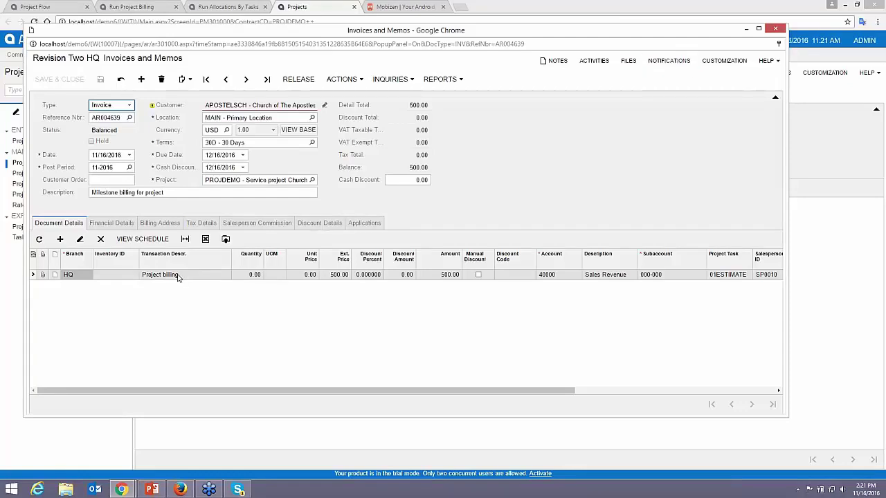
# - Change the invoice description to 'Estimate Fee'
pyautogui.click(149, 193)
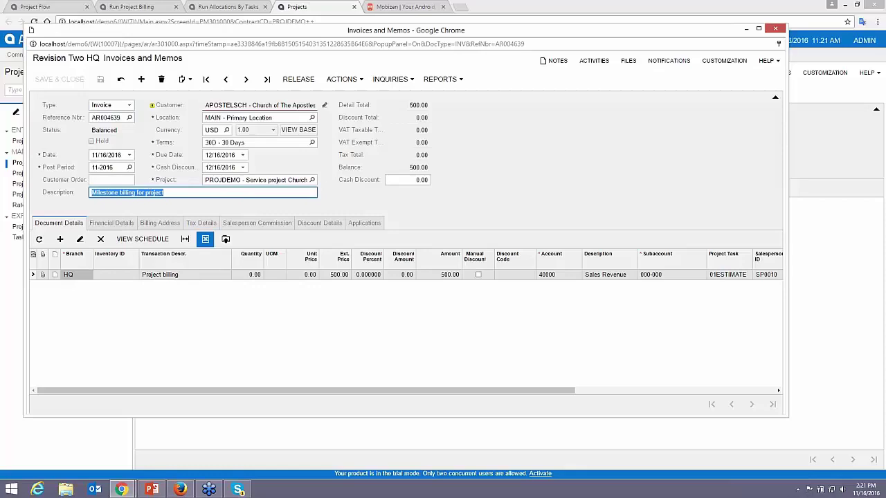
pyautogui.write('Estimate')
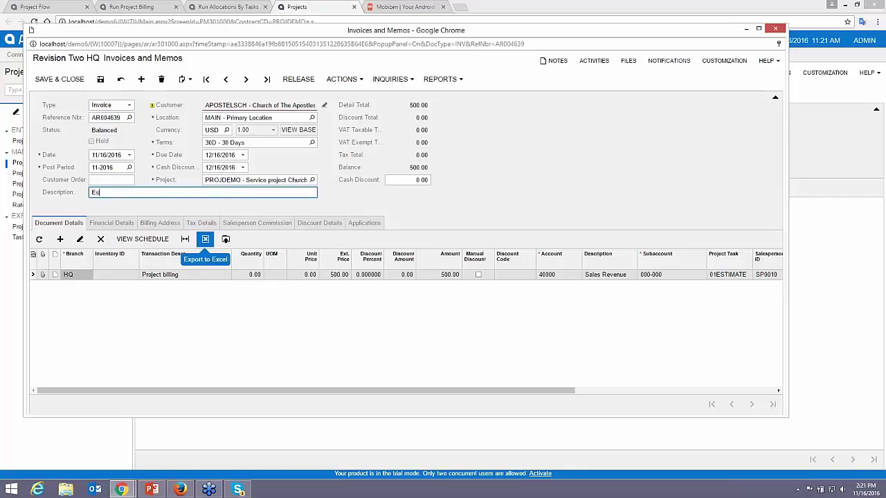
pyautogui.press('BackSpace')
pyautogui.press('BackSpace')
pyautogui.write('e Fee')
pyautogui.press('Tab')
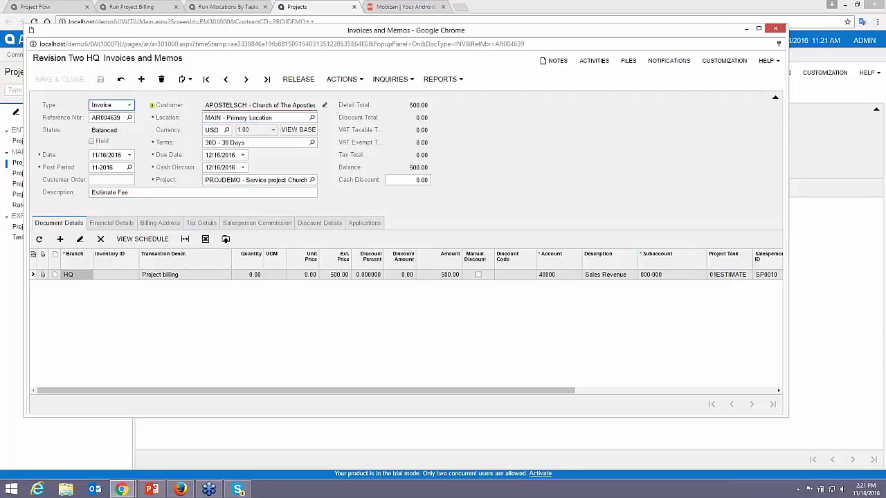
# - Email the invoice to the customer, check its activities, then release it and close the window
pyautogui.click(354, 84)
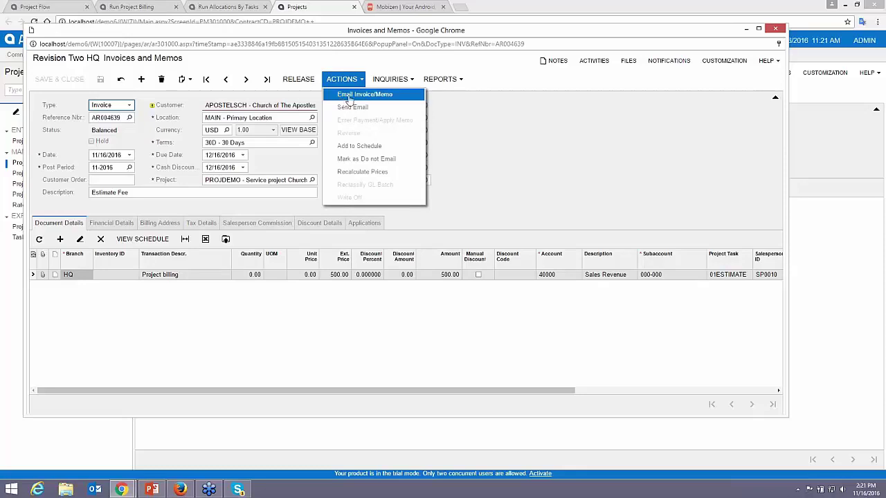
pyautogui.click(351, 94)
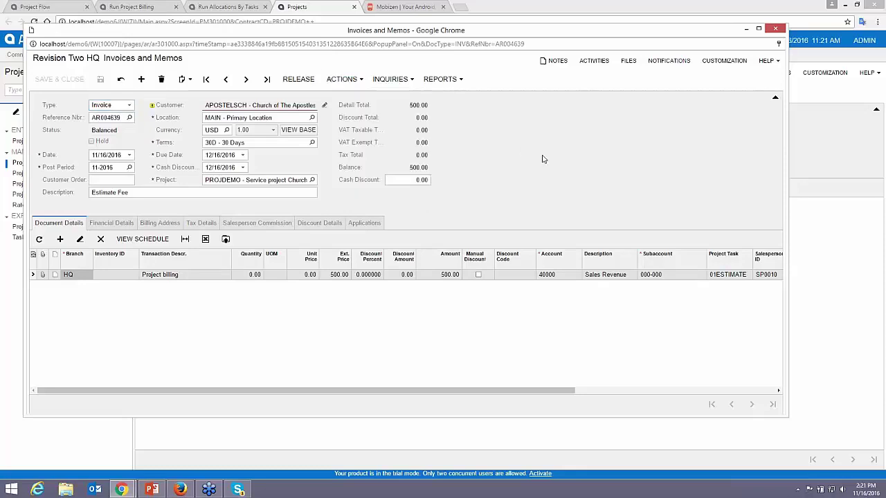
pyautogui.click(342, 79)
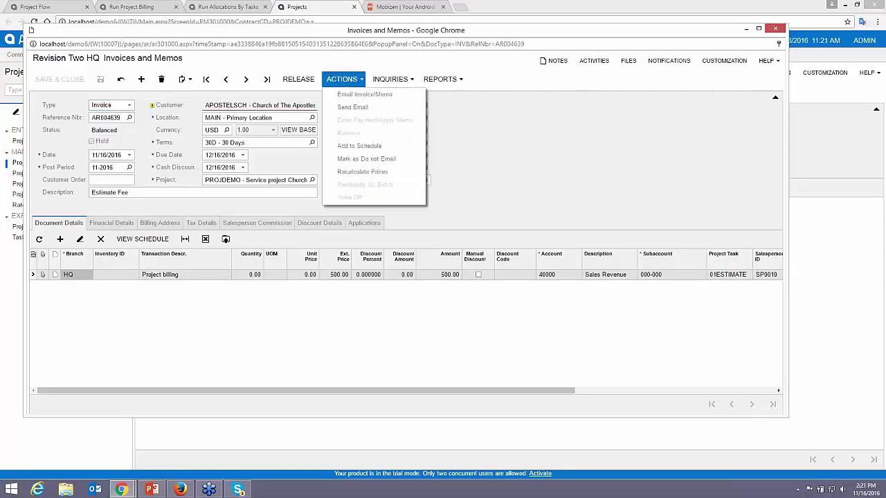
pyautogui.click(363, 97)
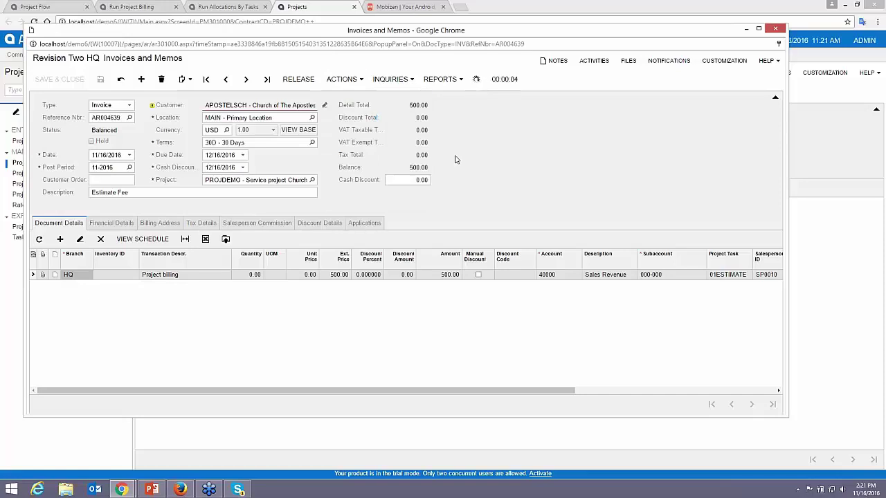
pyautogui.click(586, 63)
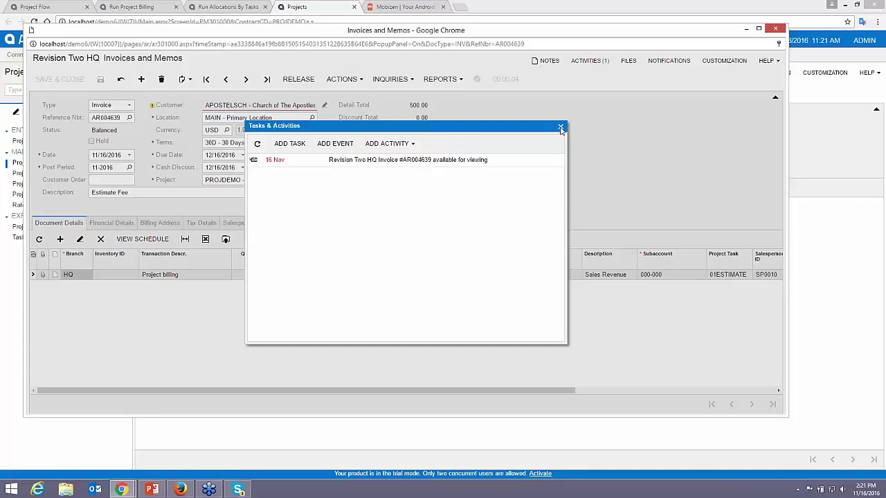
pyautogui.click(561, 126)
pyautogui.click(298, 79)
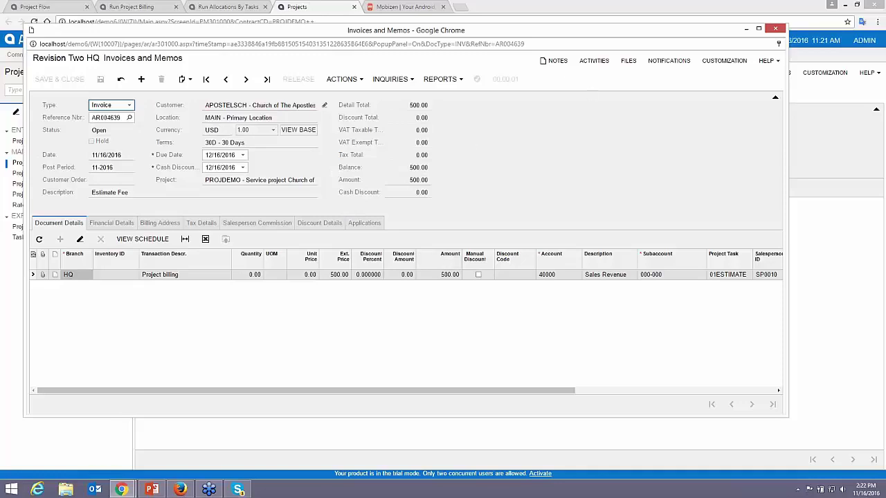
pyautogui.click(776, 31)
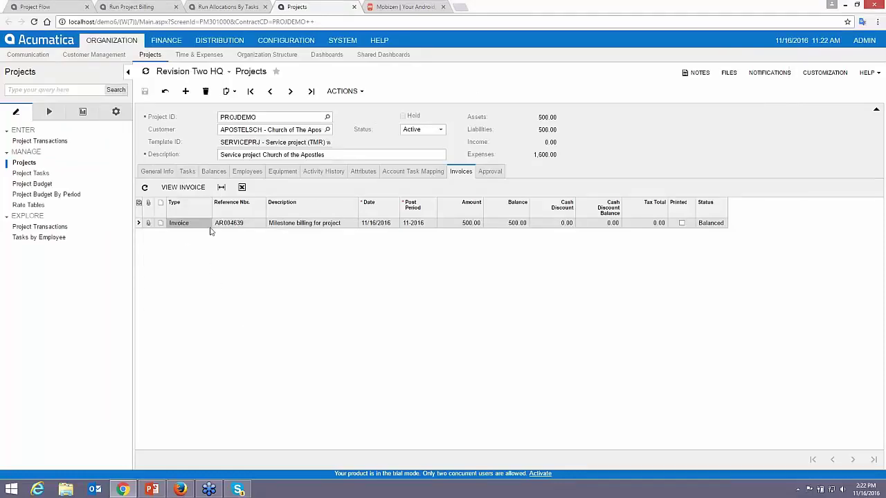
# - Refresh the project's balances and close the old billing and allocation pages
pyautogui.click(213, 173)
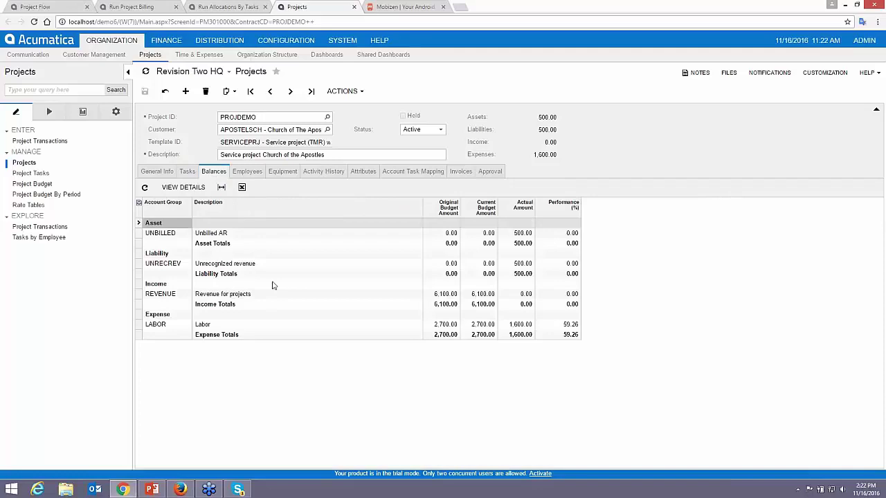
pyautogui.click(166, 93)
pyautogui.click(264, 7)
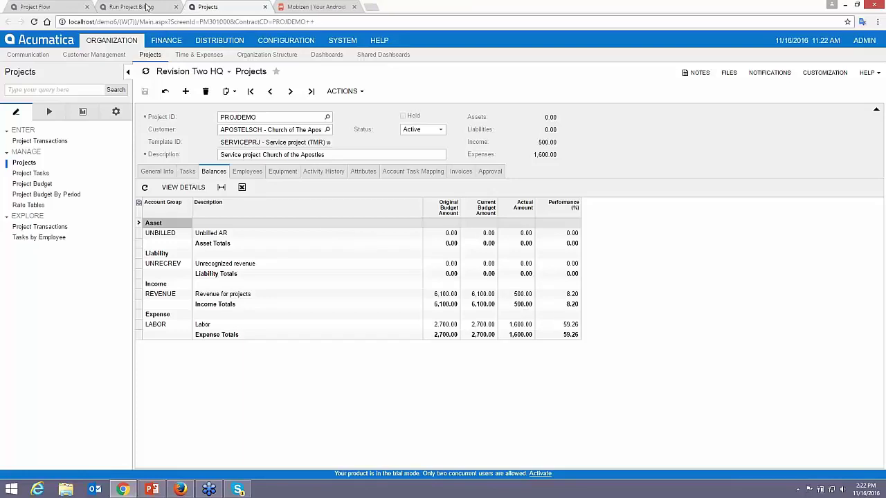
pyautogui.click(175, 7)
pyautogui.click(52, 9)
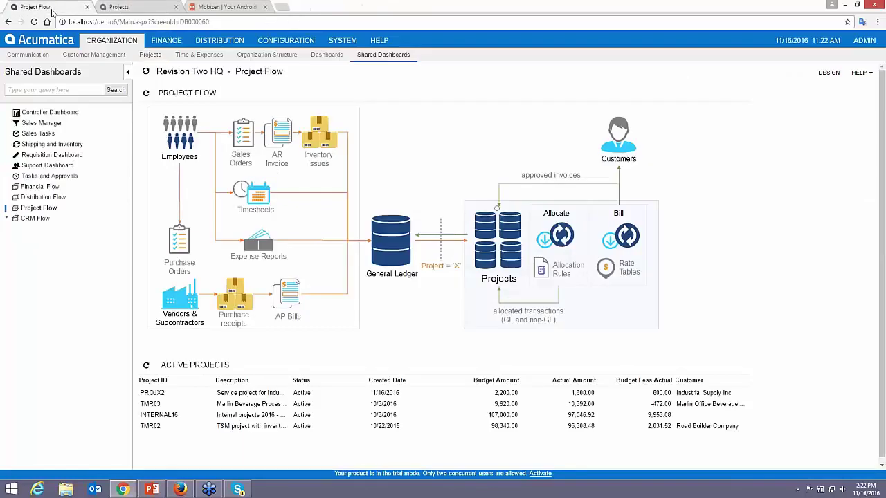
# - Run allocations by project for PROJDEMO, then close the allocations page
pyautogui.click(555, 237)
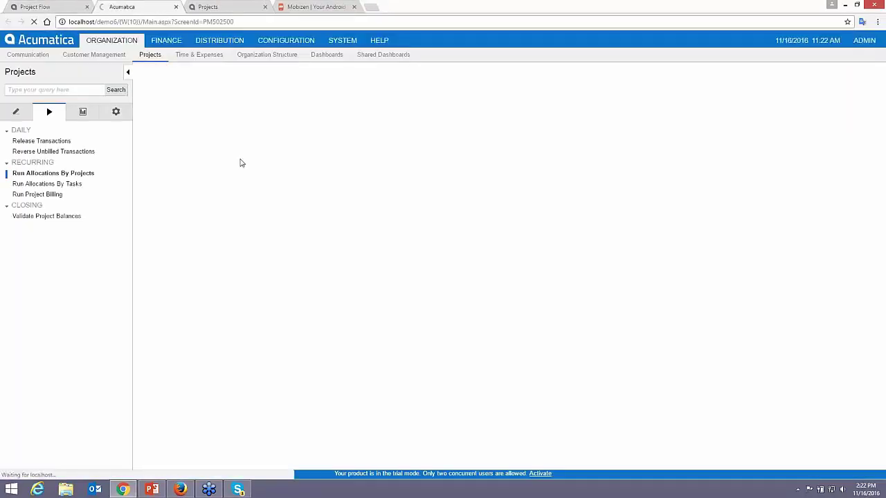
pyautogui.click(245, 130)
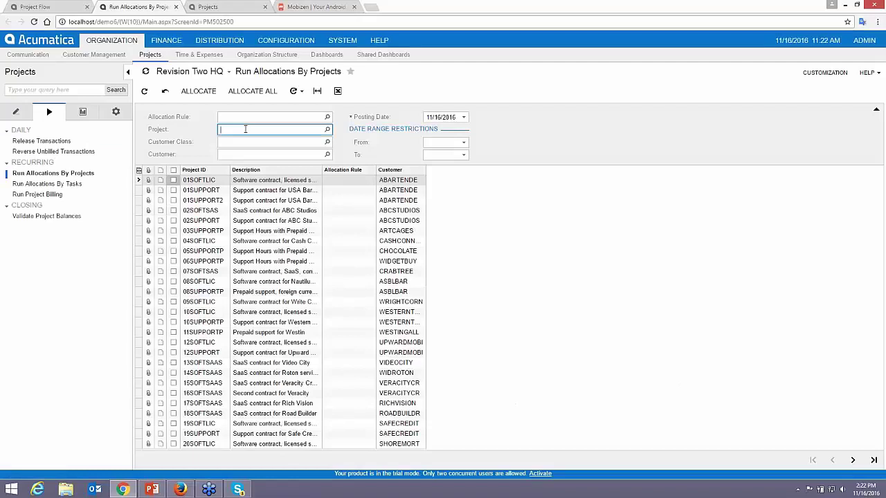
pyautogui.write('demopro')
pyautogui.press('Tab')
pyautogui.write('projdemo')
pyautogui.press('Tab')
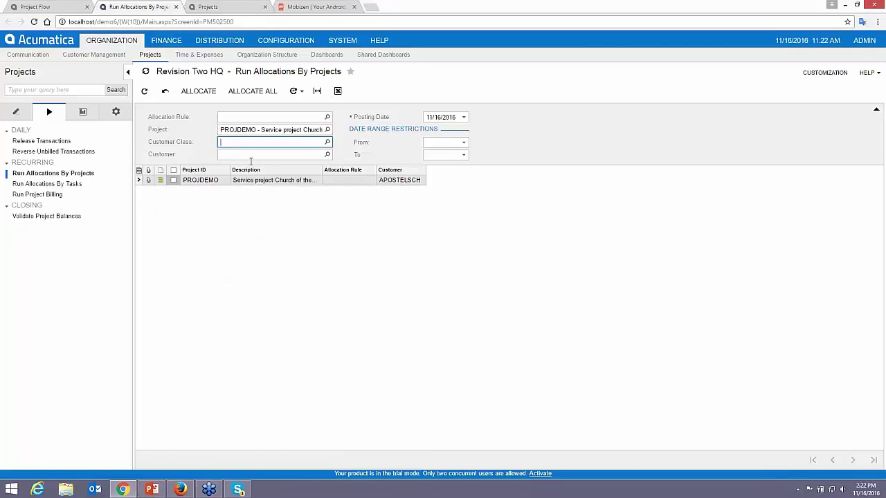
pyautogui.click(173, 180)
pyautogui.click(198, 90)
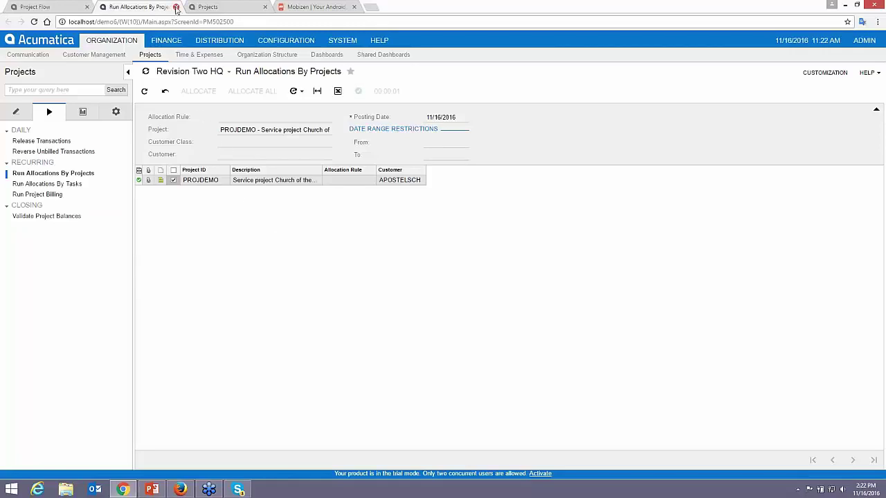
pyautogui.click(176, 7)
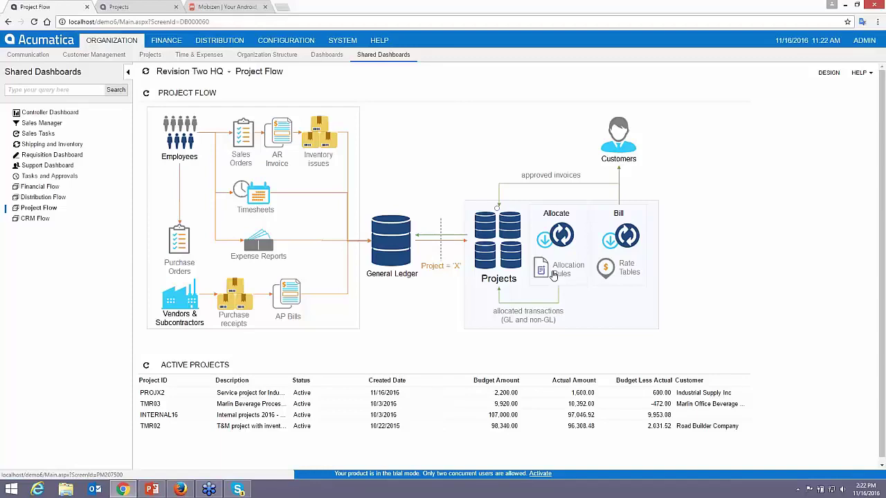
# - Load the TMR allocation rule and inspect its labor formula, allocation settings and travel re-invoice step
pyautogui.click(556, 275)
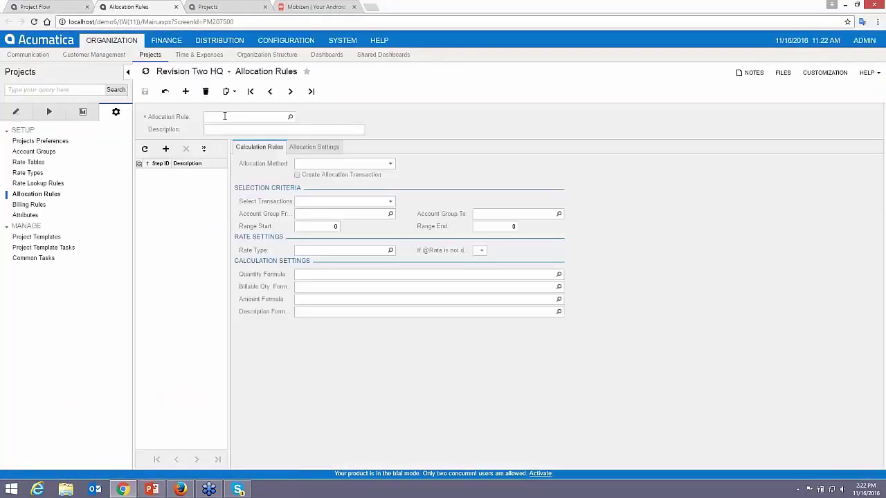
pyautogui.click(225, 116)
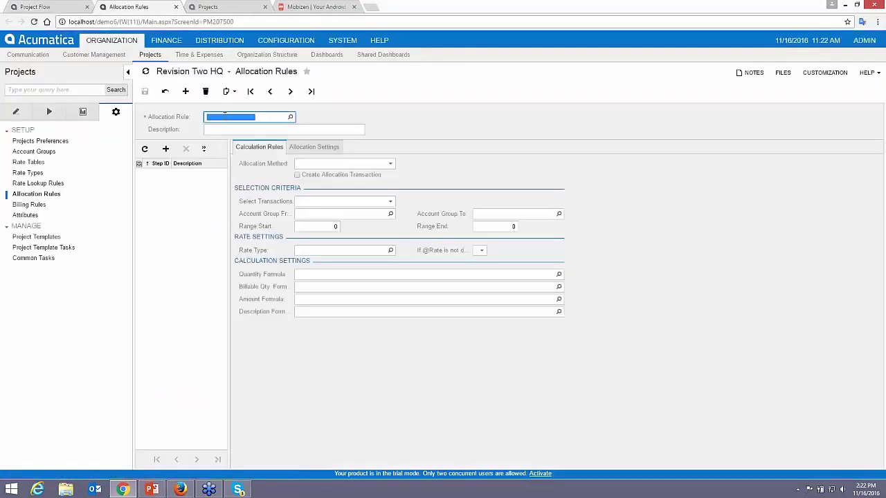
pyautogui.write('TMR')
pyautogui.press('Tab')
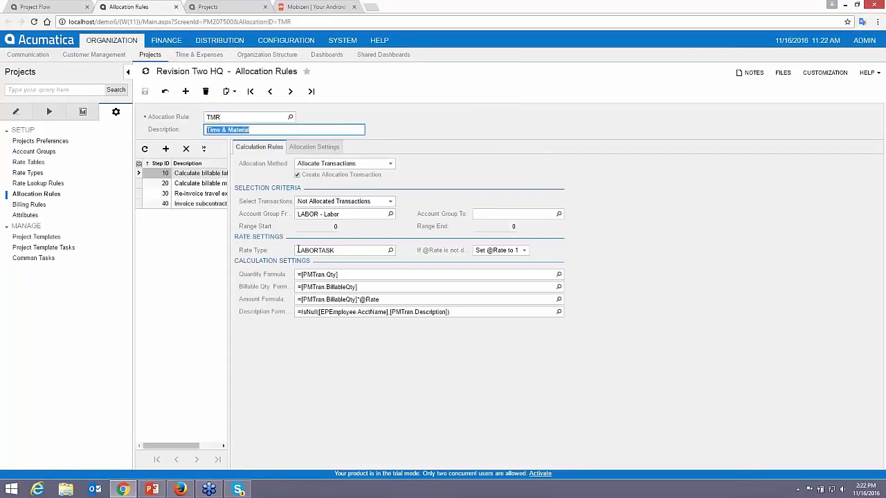
pyautogui.click(386, 300)
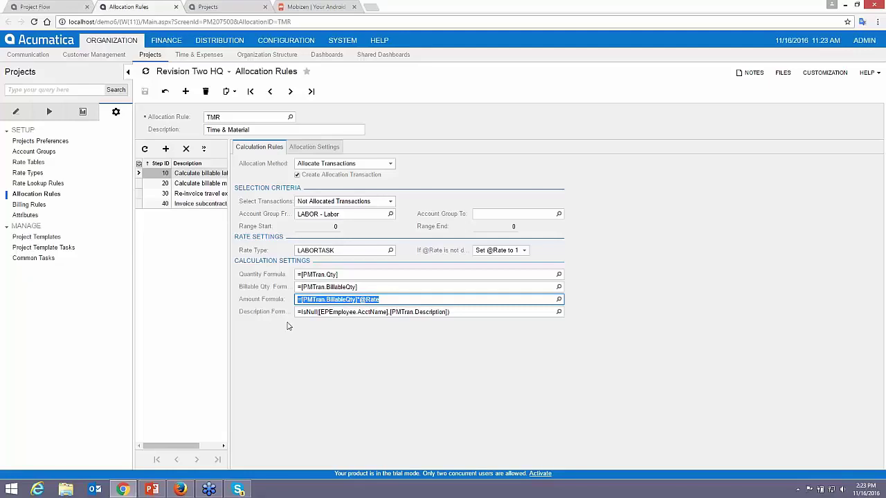
pyautogui.click(319, 147)
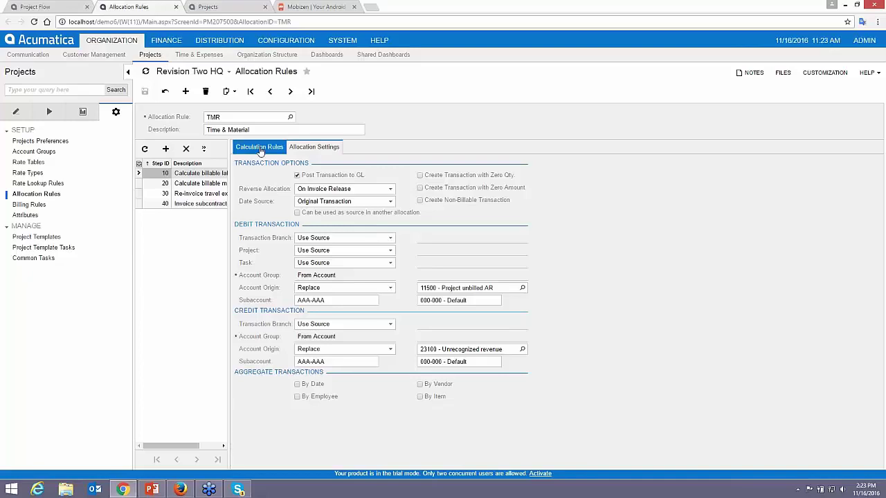
pyautogui.click(260, 149)
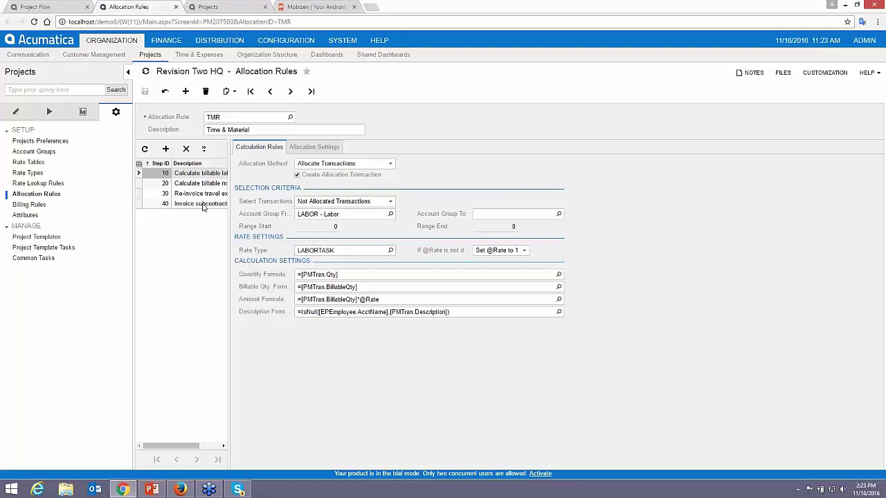
pyautogui.click(196, 196)
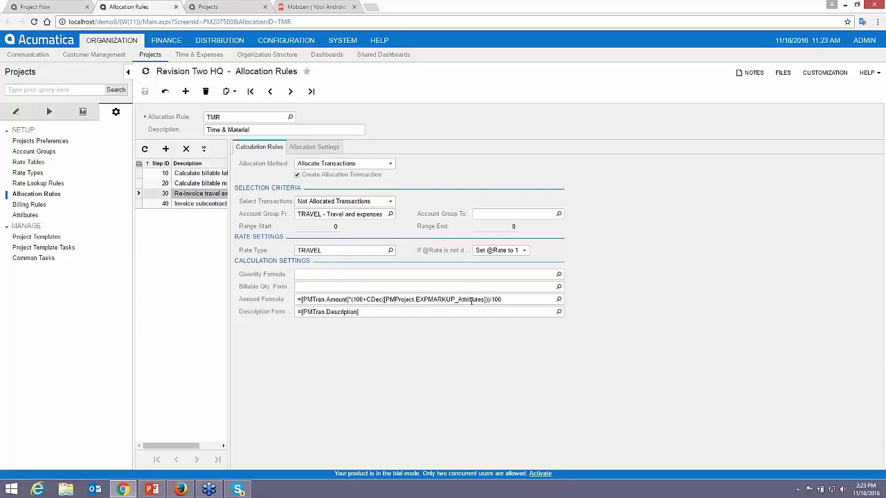
pyautogui.click(208, 8)
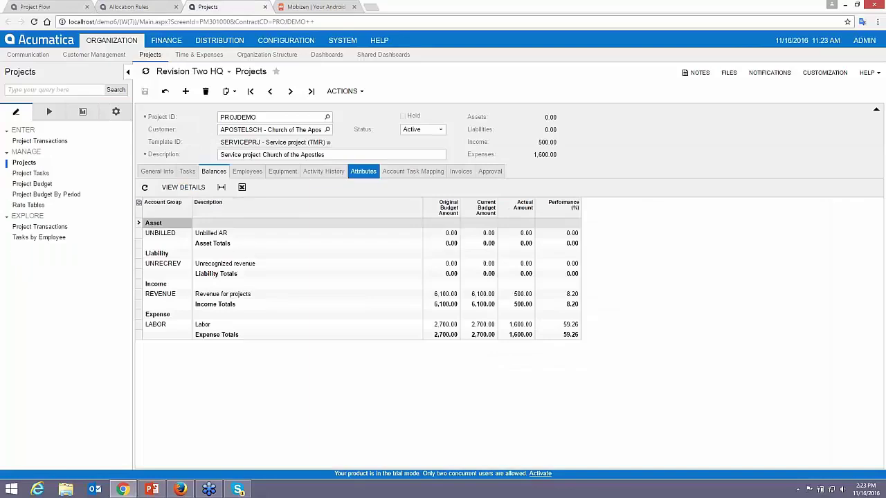
# - Set PROJDEMO's expense markup and burden percentage attributes to 10
pyautogui.click(364, 171)
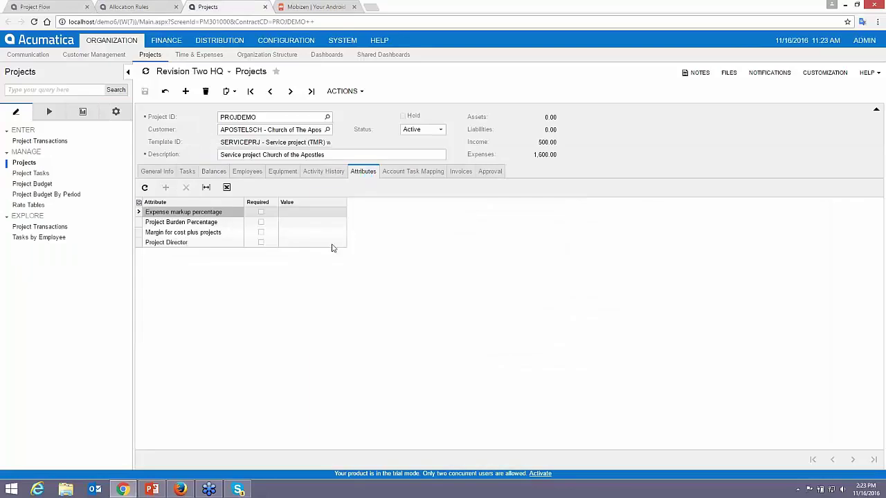
pyautogui.click(307, 214)
pyautogui.write('10')
pyautogui.press('Tab')
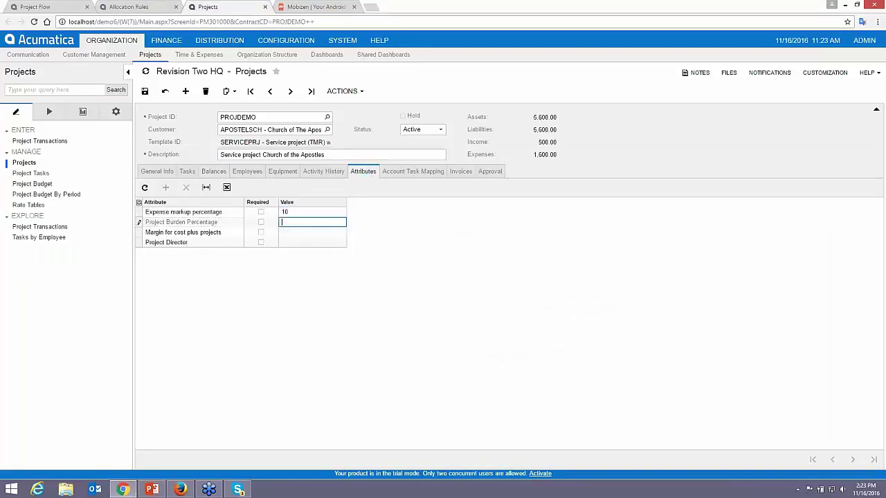
pyautogui.write('210')
pyautogui.press('Tab')
pyautogui.hotkey('shift', 'Tab')
pyautogui.hotkey('shift', 'Tab')
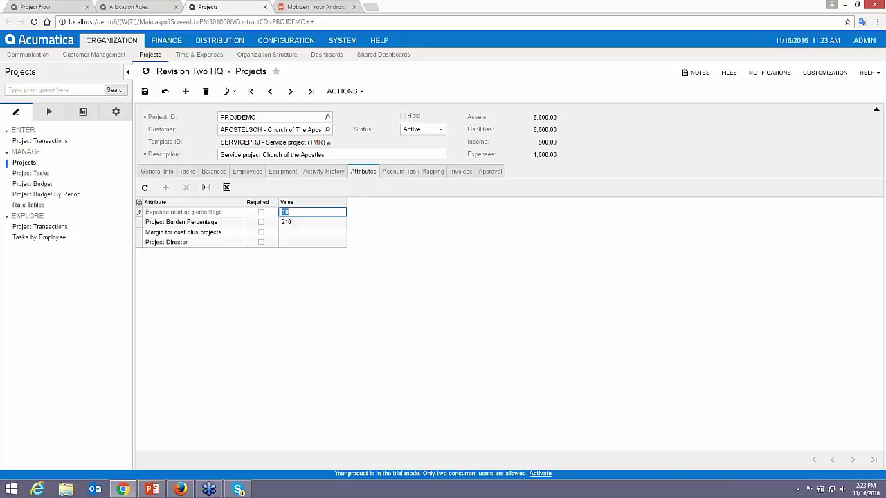
pyautogui.press('Tab')
pyautogui.write('10')
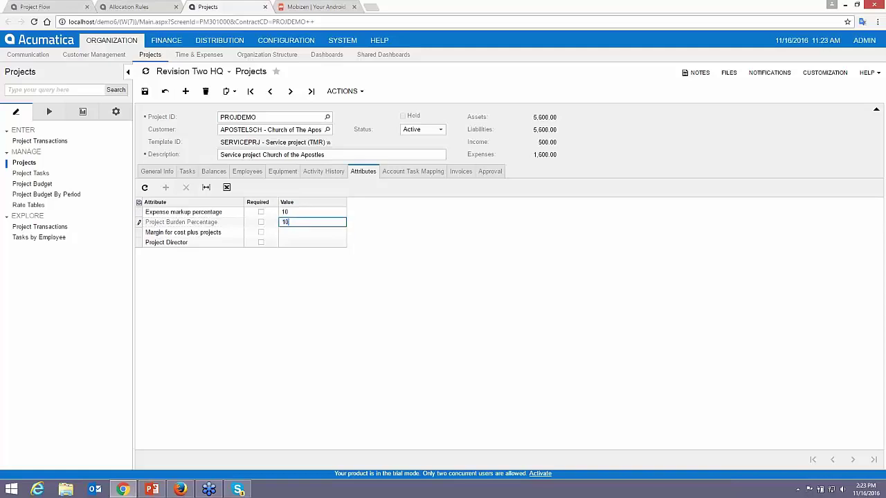
pyautogui.press('Tab')
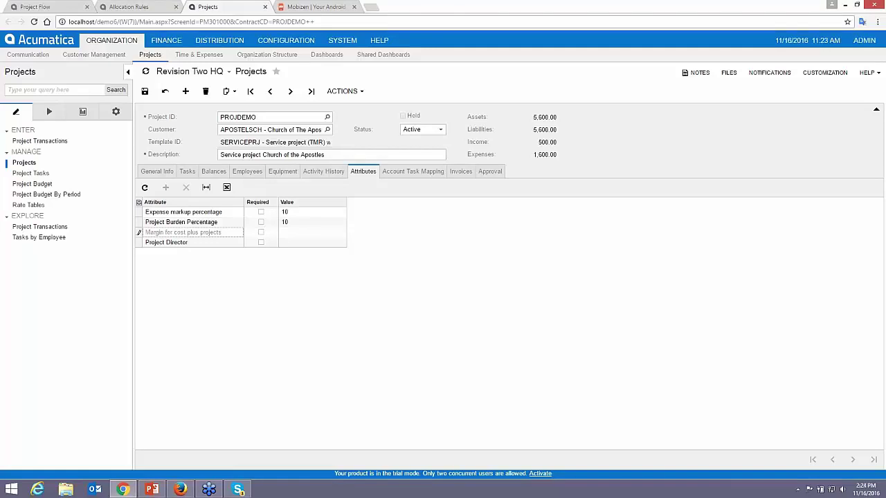
# - Set the cost-plus margin to 10 and project director to Get Done, save, and refresh balances
pyautogui.click(294, 233)
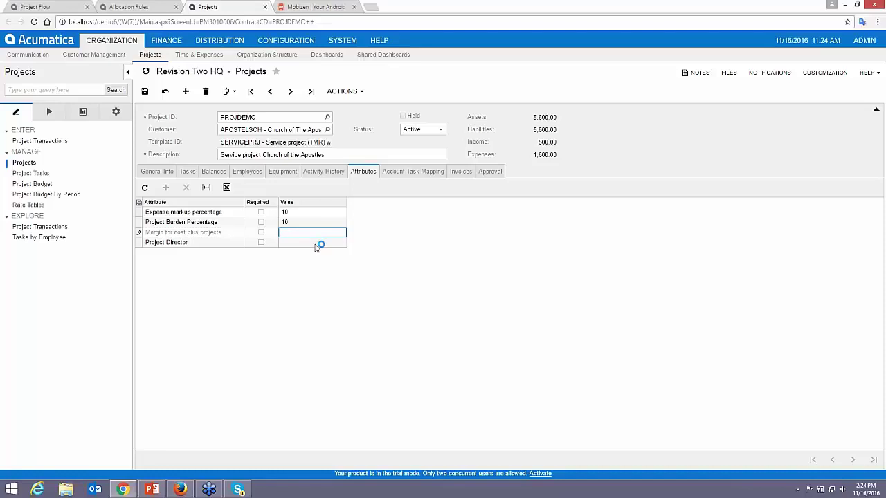
pyautogui.write('10')
pyautogui.press('Tab')
pyautogui.write('Ge')
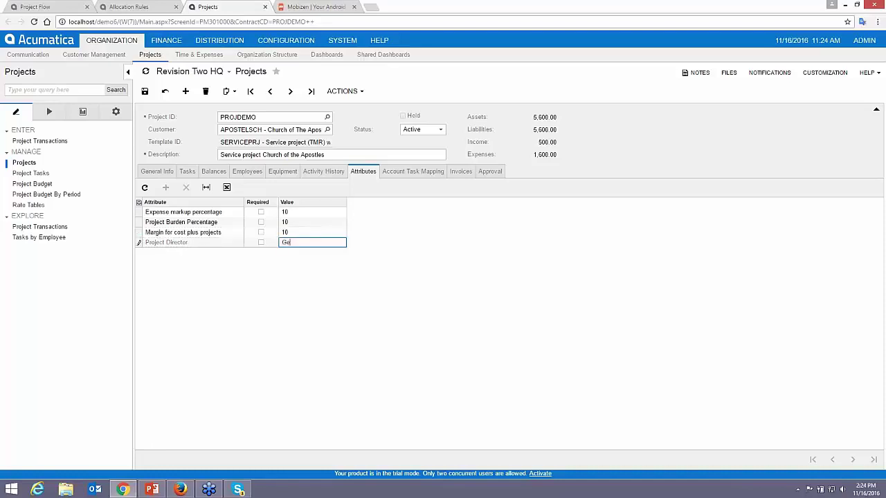
pyautogui.write('t Done')
pyautogui.click(144, 91)
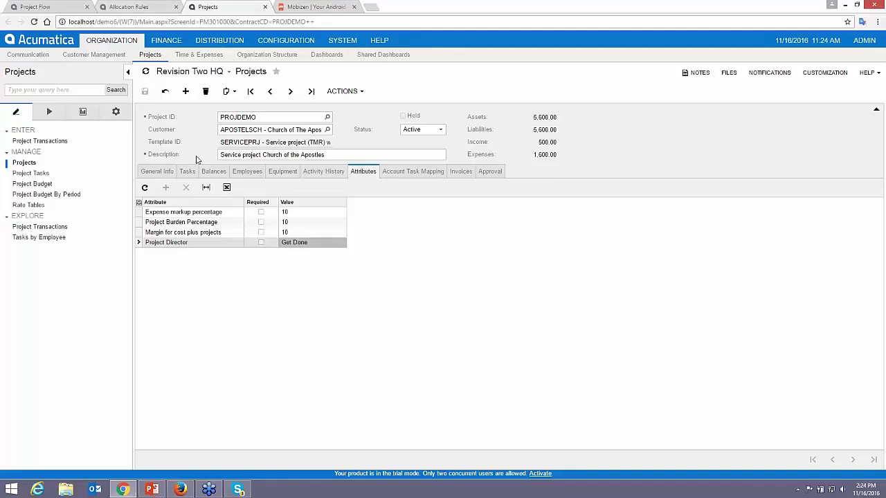
pyautogui.click(213, 173)
pyautogui.click(164, 98)
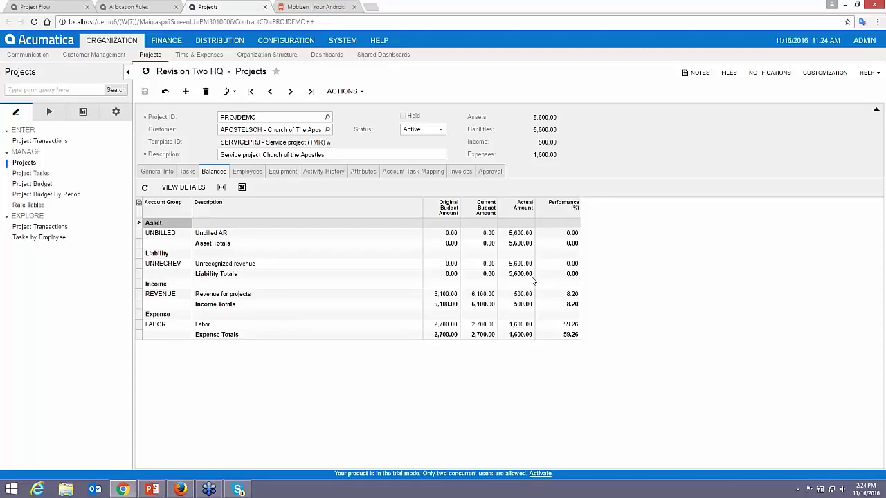
# - Run project billing for PROJDEMO and select the new Project Billing invoice in its invoice list
pyautogui.click(54, 10)
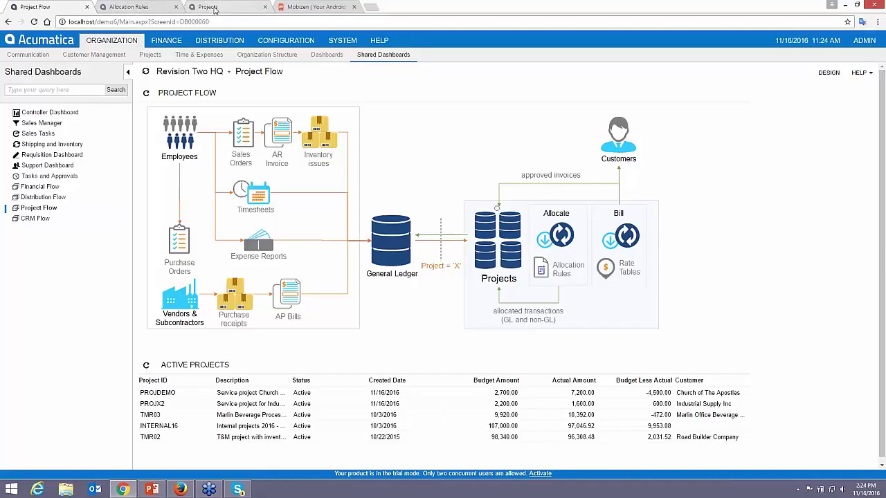
pyautogui.click(215, 10)
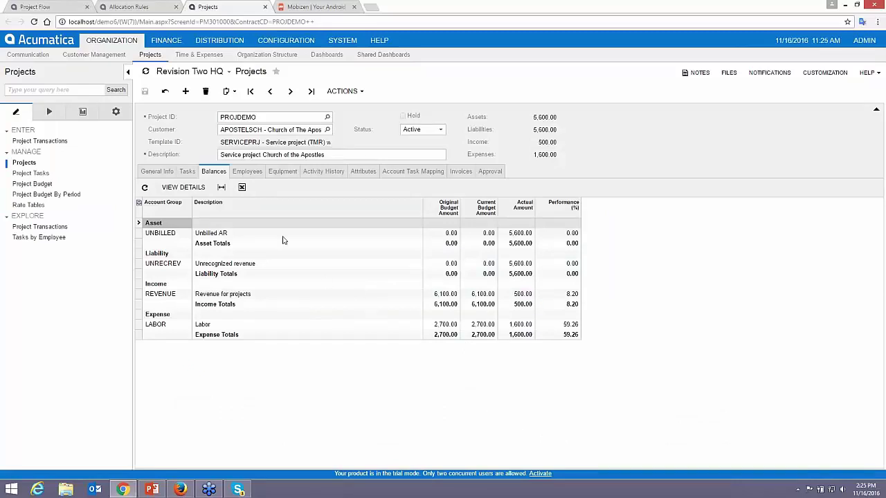
pyautogui.click(343, 91)
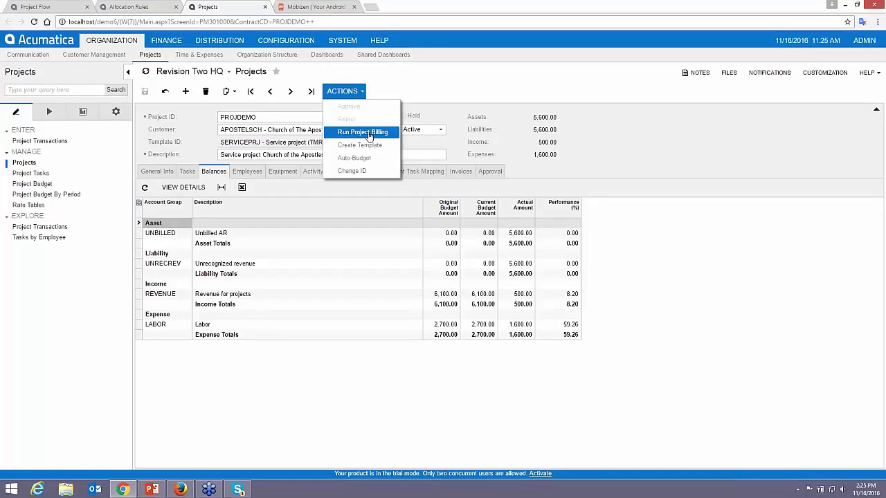
pyautogui.click(352, 91)
pyautogui.click(362, 133)
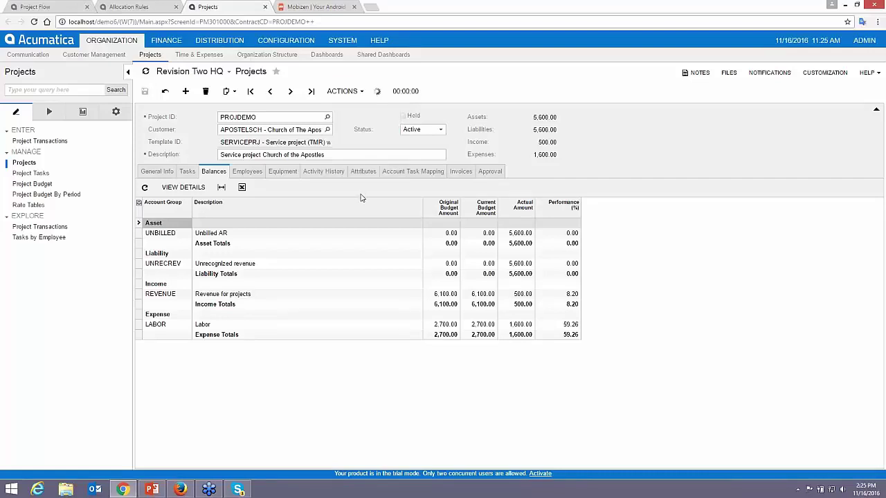
pyautogui.click(461, 171)
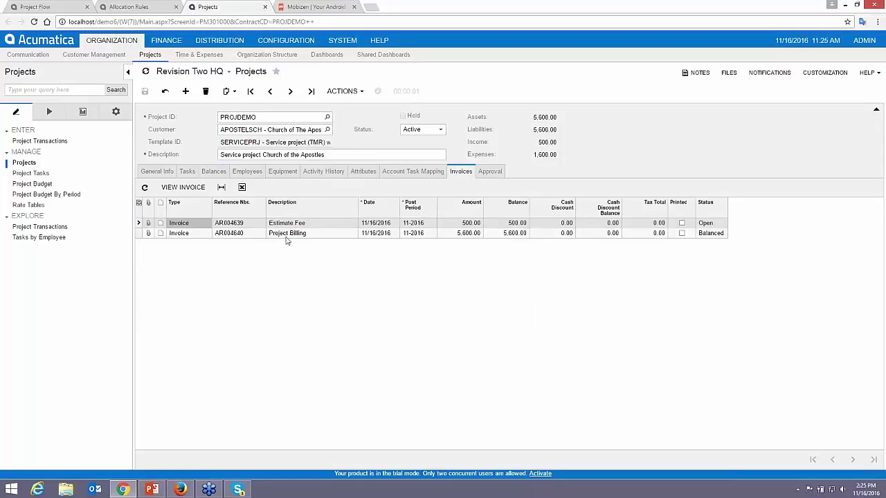
pyautogui.click(286, 238)
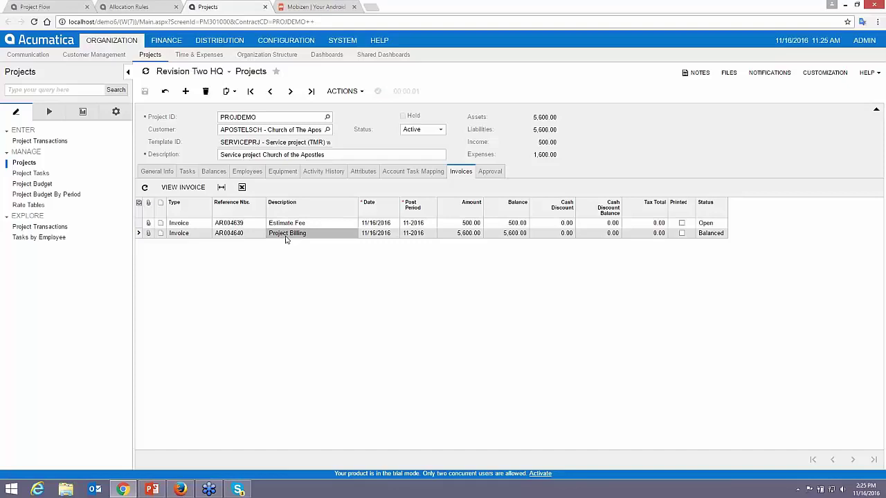
# - Open the 5,600.00 Project Billing invoice, review its line billing options, release it and close it
pyautogui.click(183, 187)
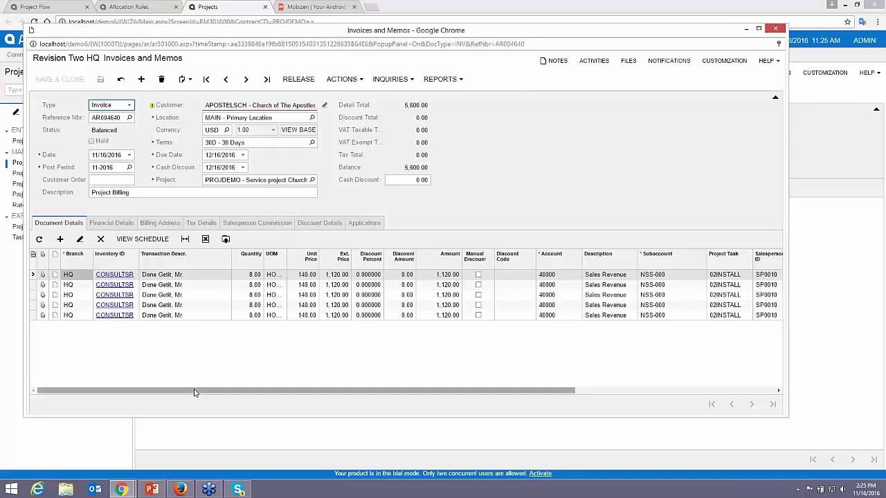
pyautogui.moveTo(195, 392); pyautogui.dragTo(428, 401)
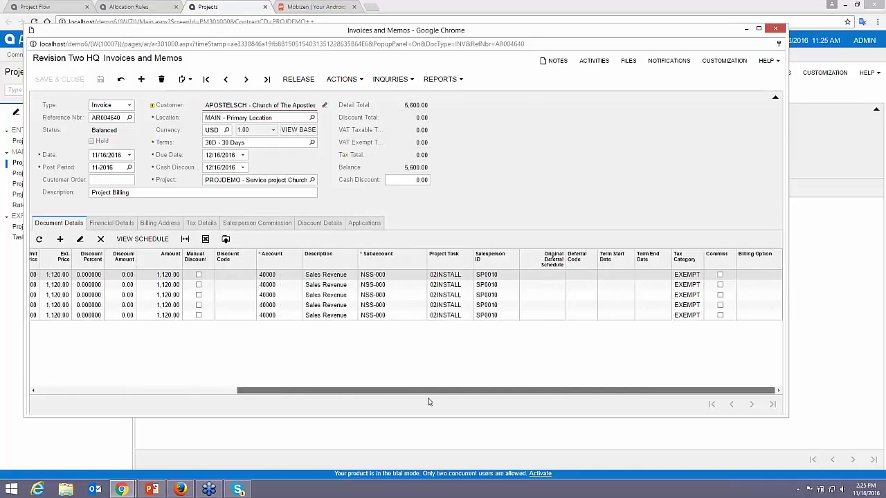
pyautogui.click(765, 276)
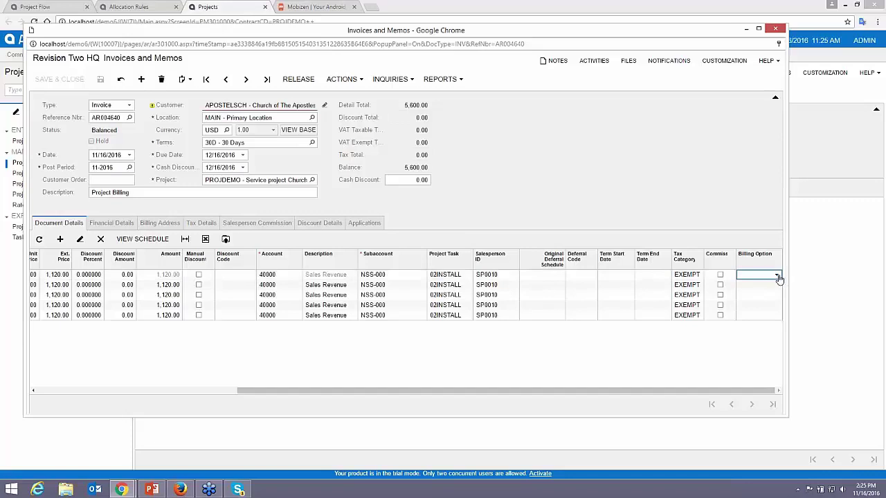
pyautogui.click(776, 276)
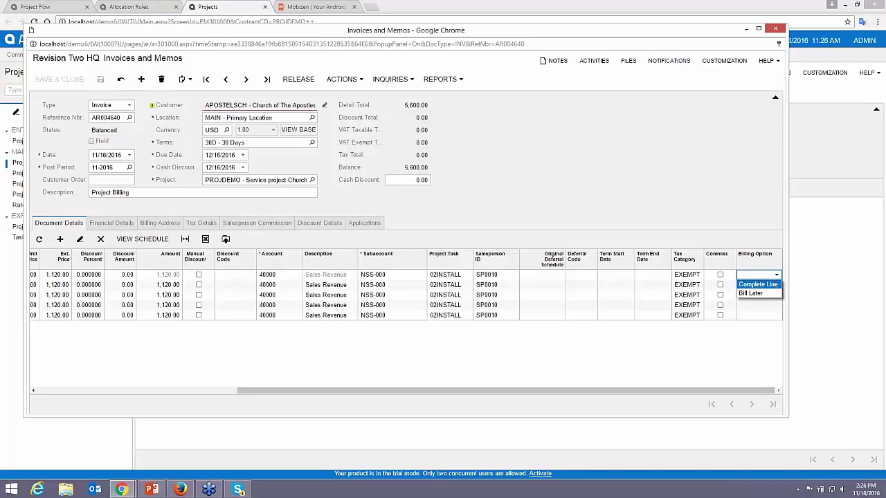
pyautogui.click(777, 277)
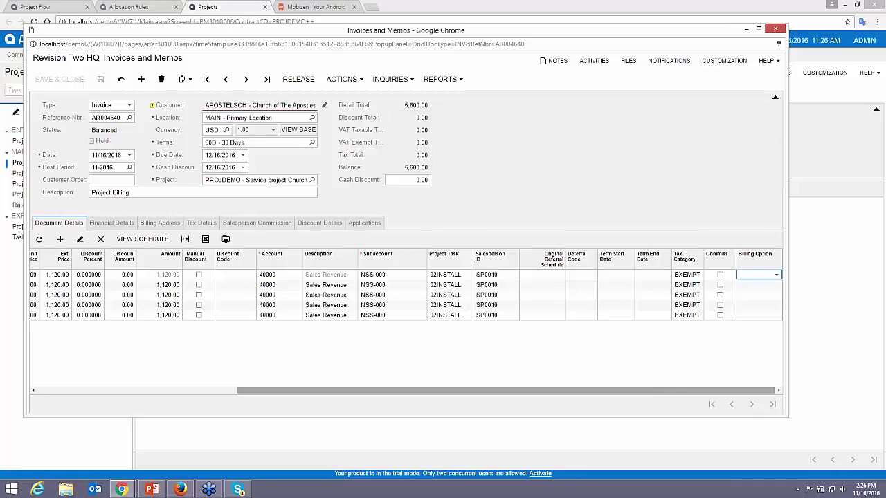
pyautogui.moveTo(674, 392); pyautogui.dragTo(410, 424)
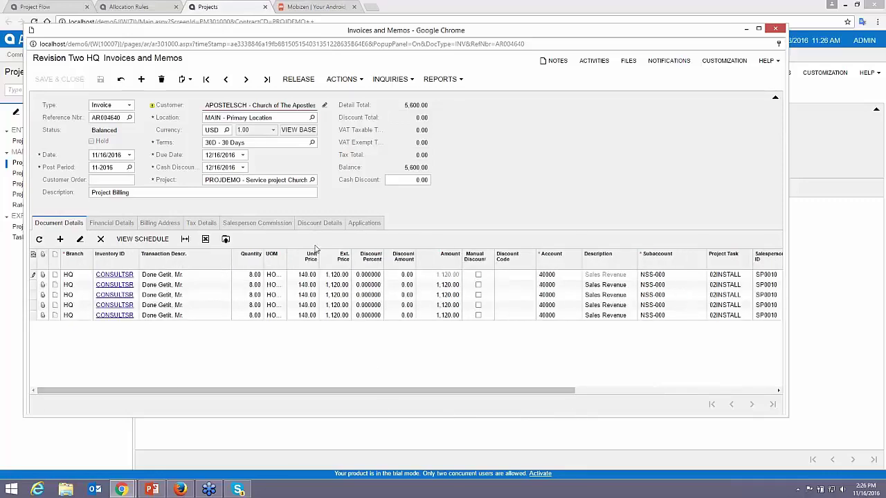
pyautogui.click(298, 79)
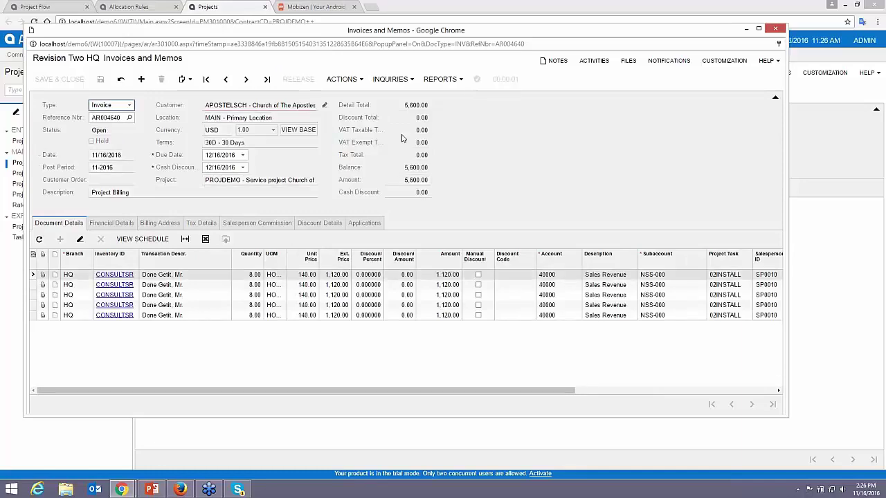
pyautogui.click(776, 31)
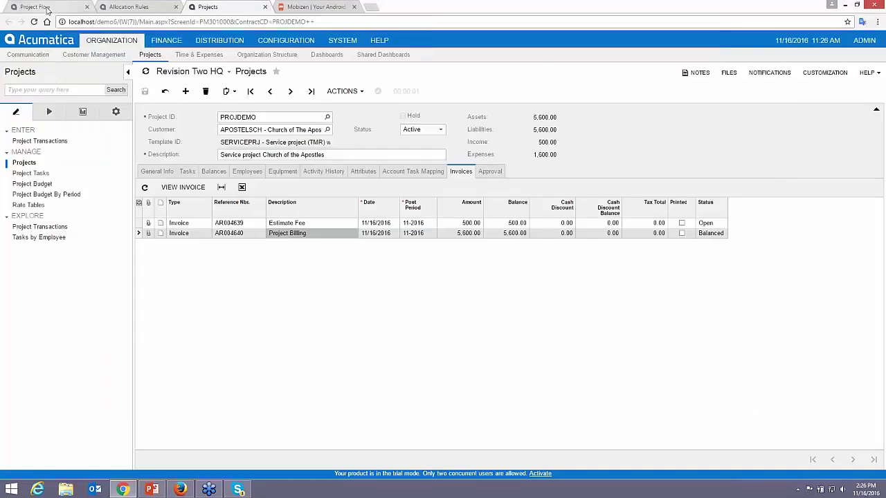
# - Go back to the Project Flow dashboard, then switch to Mobizen's mirrored phone screen
pyautogui.click(39, 8)
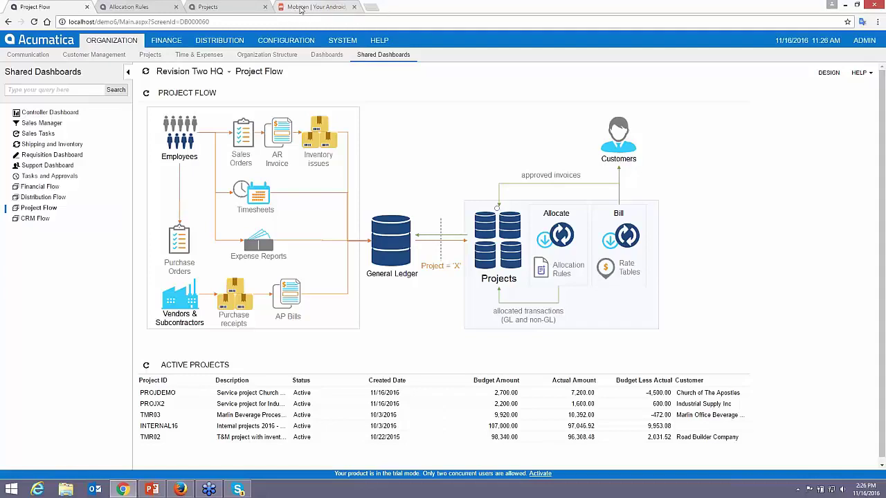
pyautogui.click(300, 8)
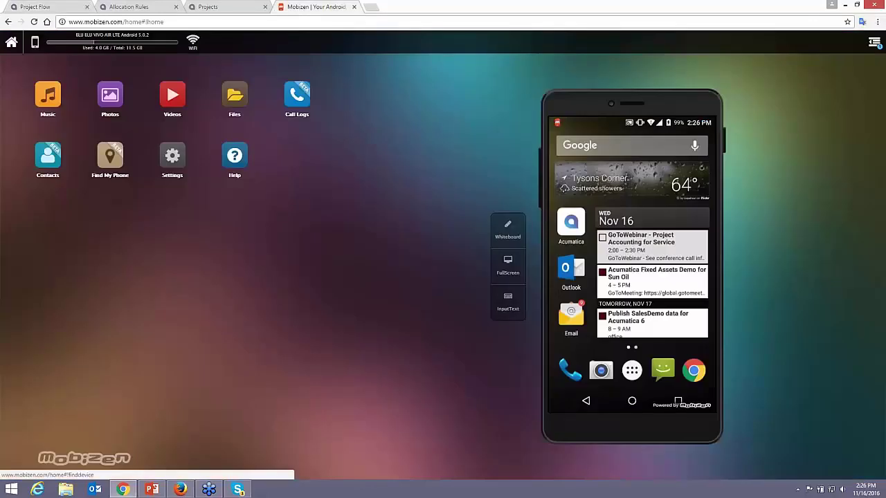
# - Launch and sign in to the Acumatica mobile app in full screen and open Expense Receipts
pyautogui.click(571, 222)
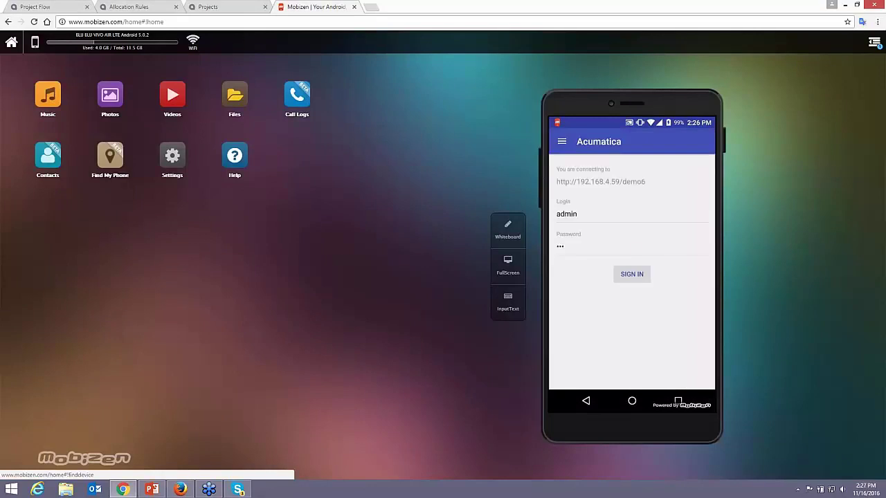
pyautogui.press('Return')
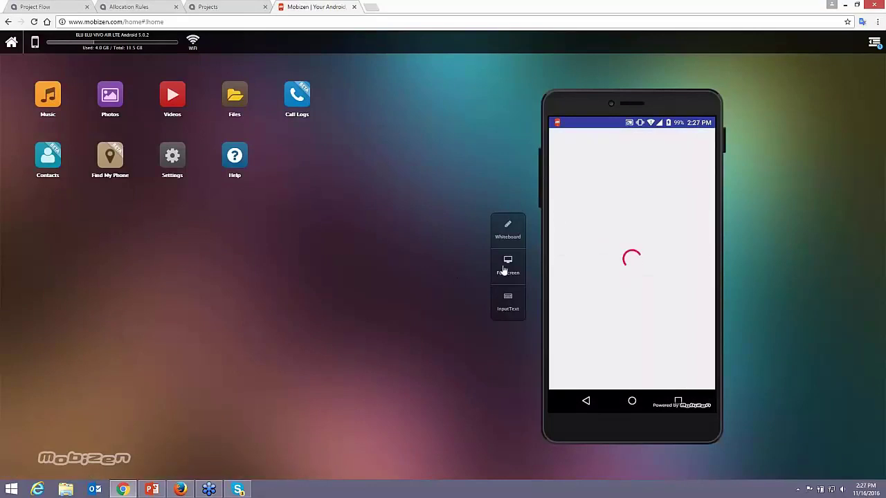
pyautogui.click(505, 268)
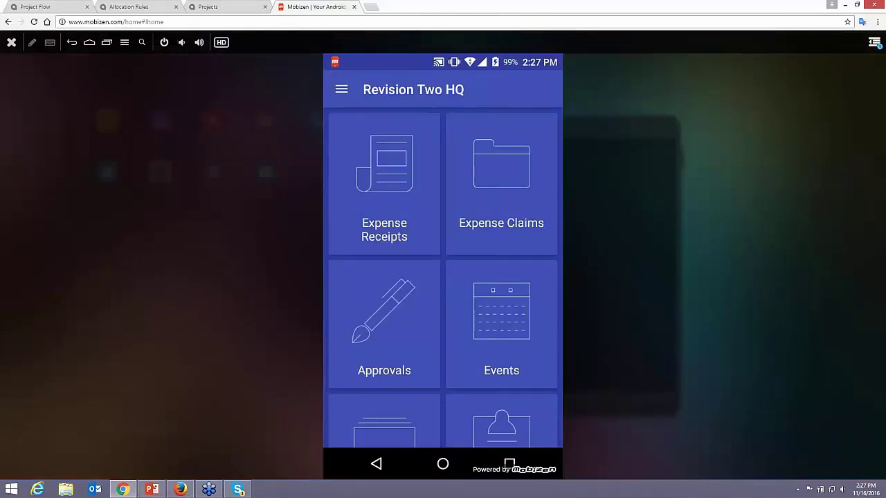
pyautogui.scroll(-4, 443, 277)
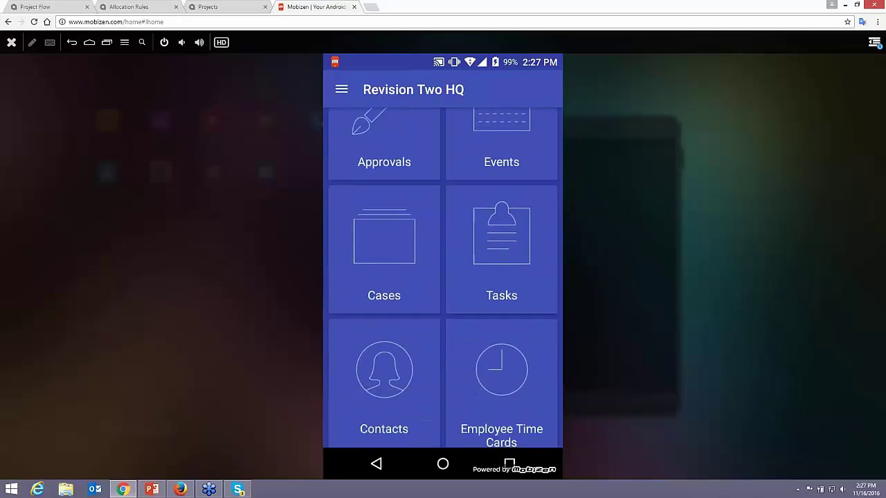
pyautogui.scroll(-5, 443, 277)
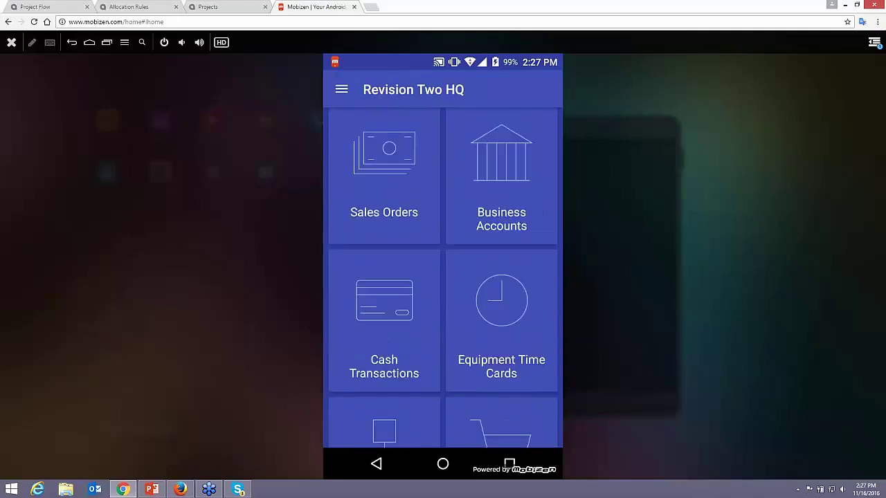
pyautogui.scroll(-3, 443, 277)
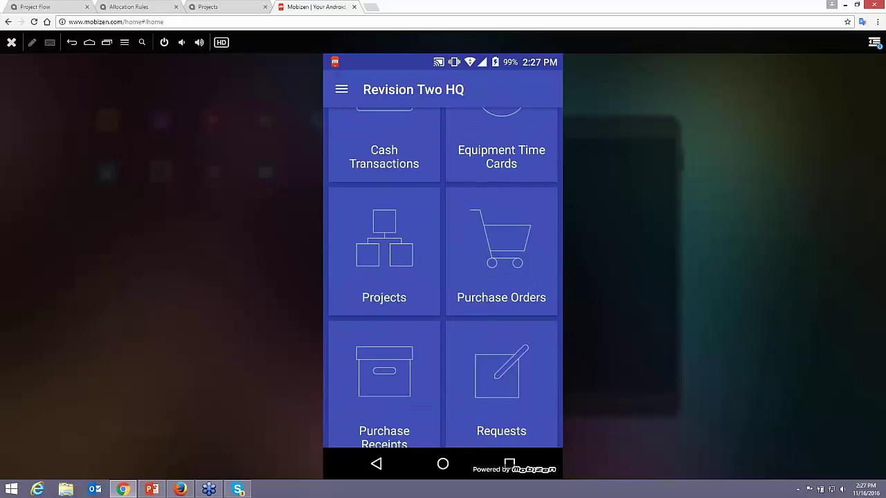
pyautogui.scroll(10, 443, 276)
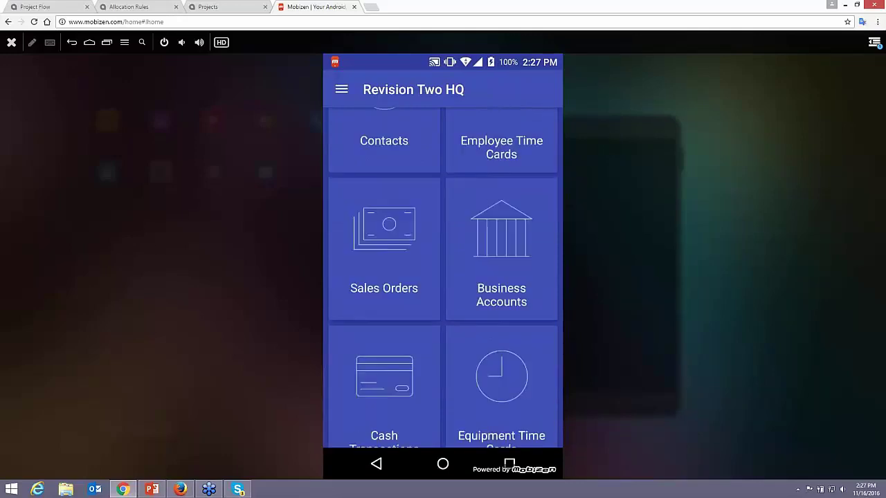
pyautogui.click(384, 183)
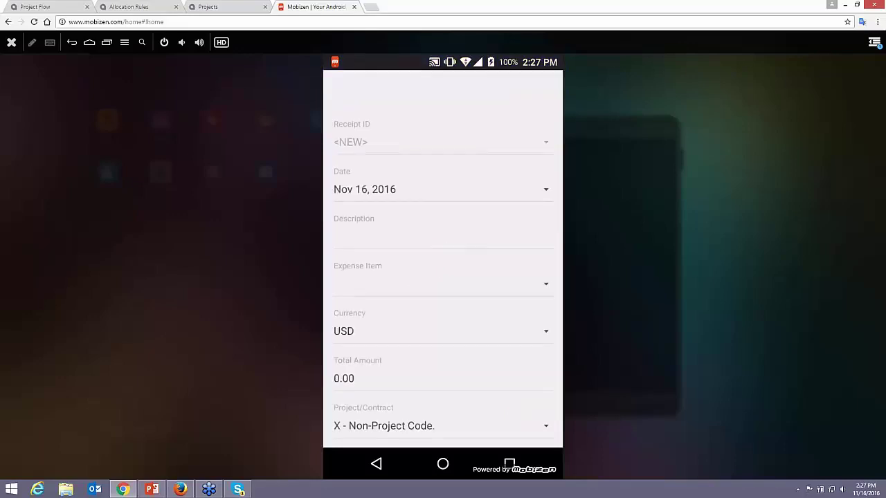
# - Describe the receipt as 'food for project', item Business dinner and lunch, total 20.00
pyautogui.click(443, 237)
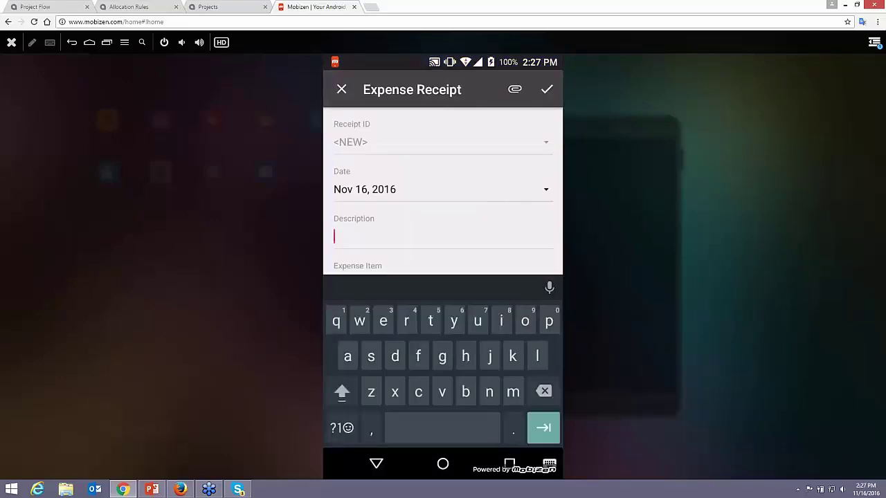
pyautogui.write('food')
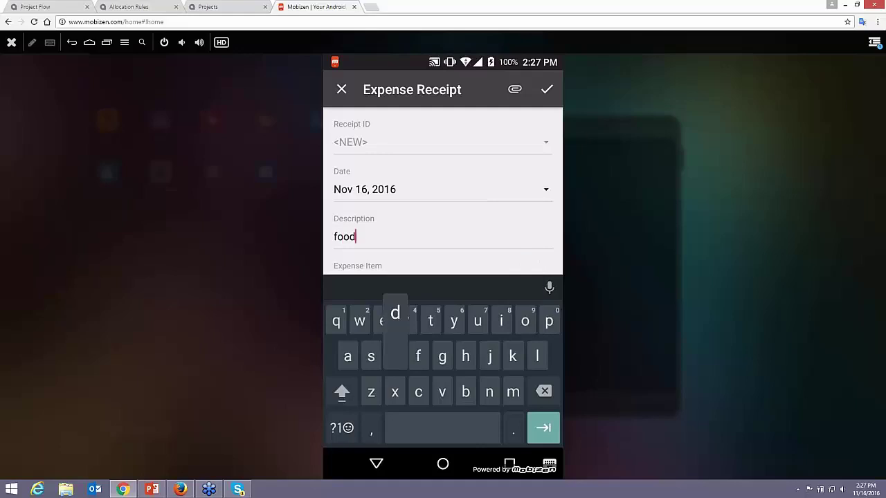
pyautogui.write(' for pr')
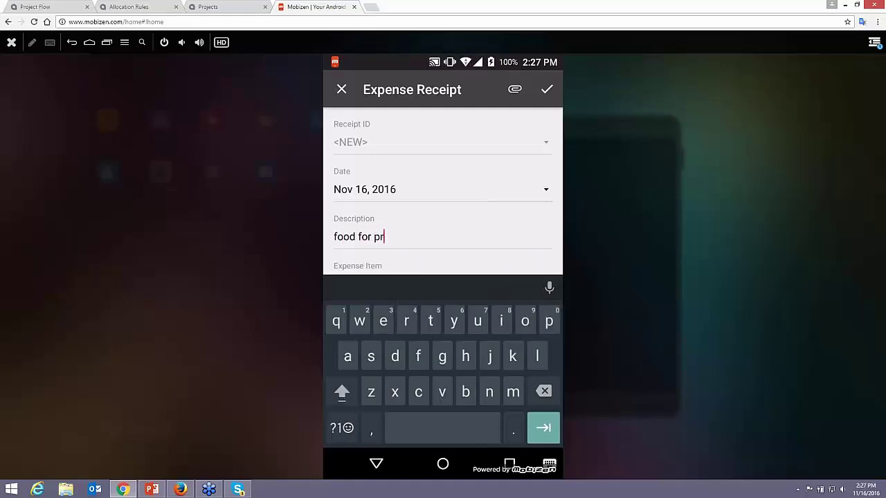
pyautogui.write('oject')
pyautogui.scroll(-1, 443, 208)
pyautogui.click(443, 263)
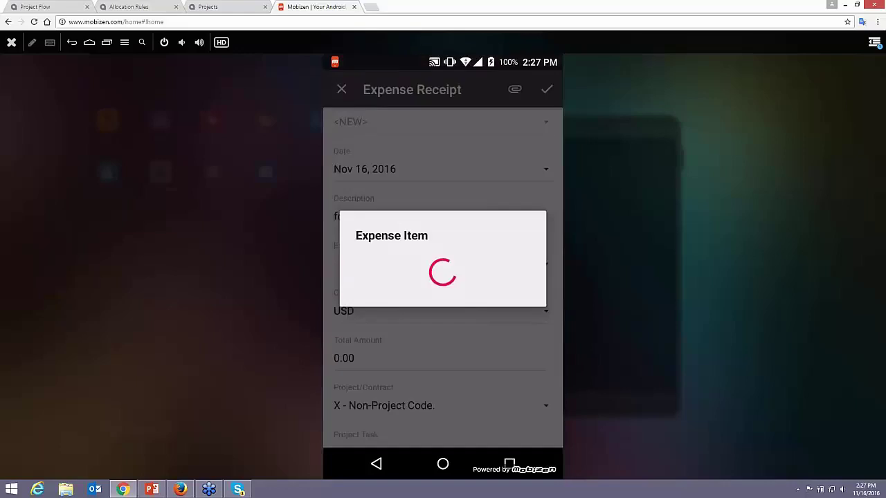
pyautogui.click(360, 205)
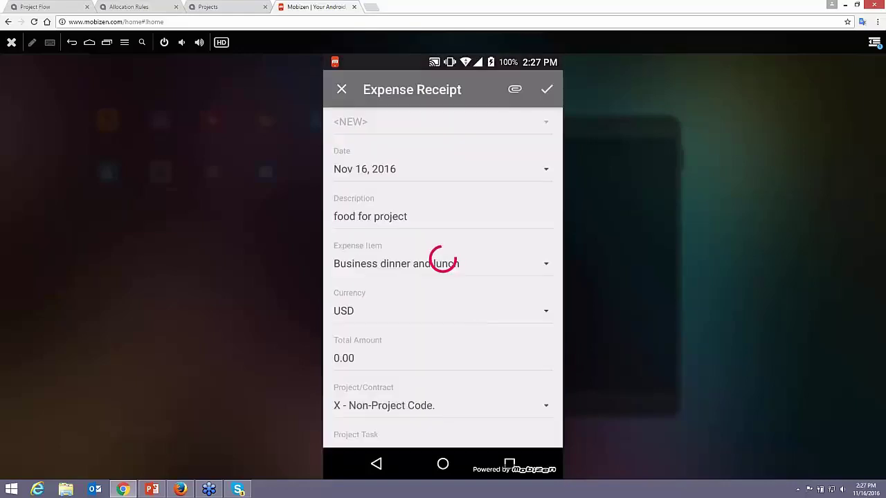
pyautogui.click(344, 358)
pyautogui.click(413, 323)
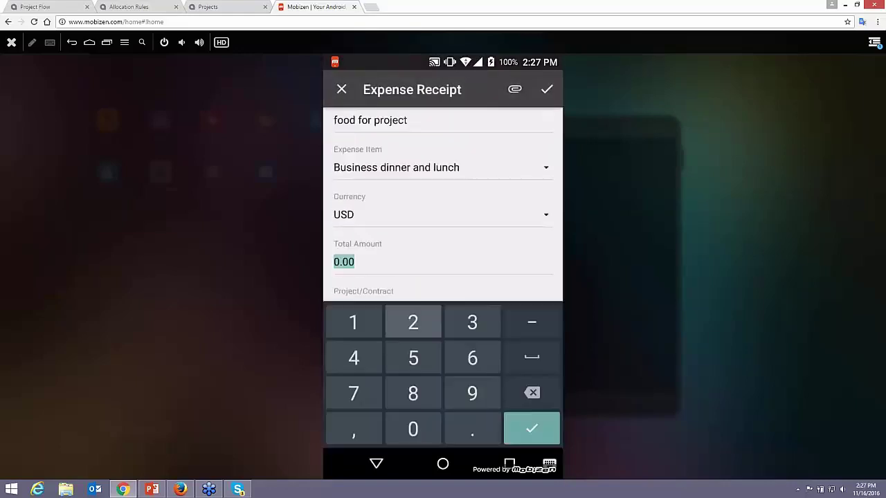
pyautogui.click(413, 429)
pyautogui.click(531, 429)
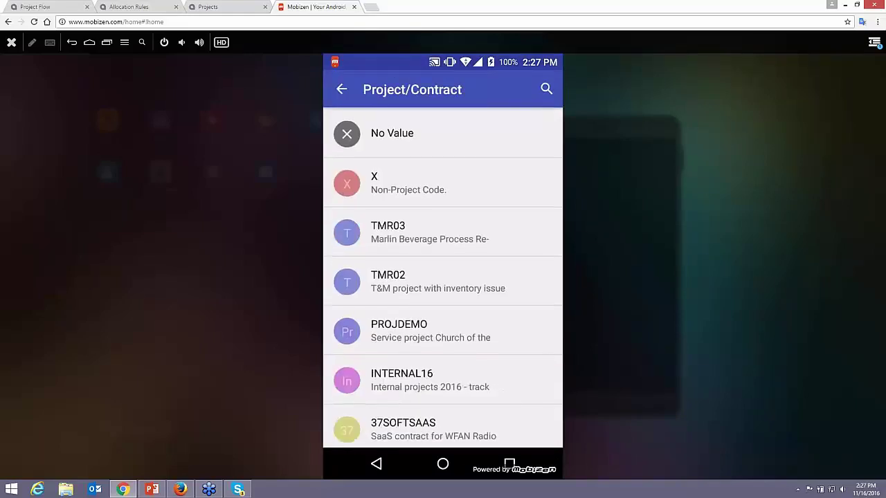
# - Charge the receipt to project PROJDEMO, task 02INSTALL, and bring up the receipt-image options
pyautogui.click(431, 331)
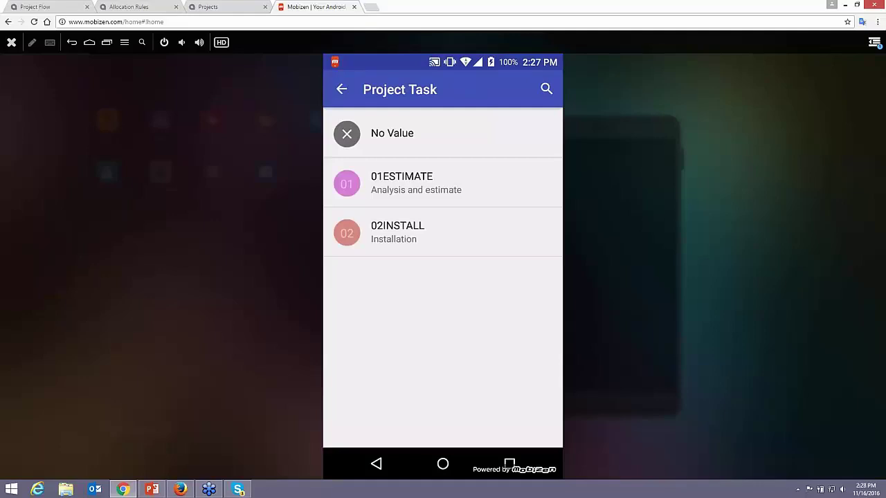
pyautogui.click(416, 183)
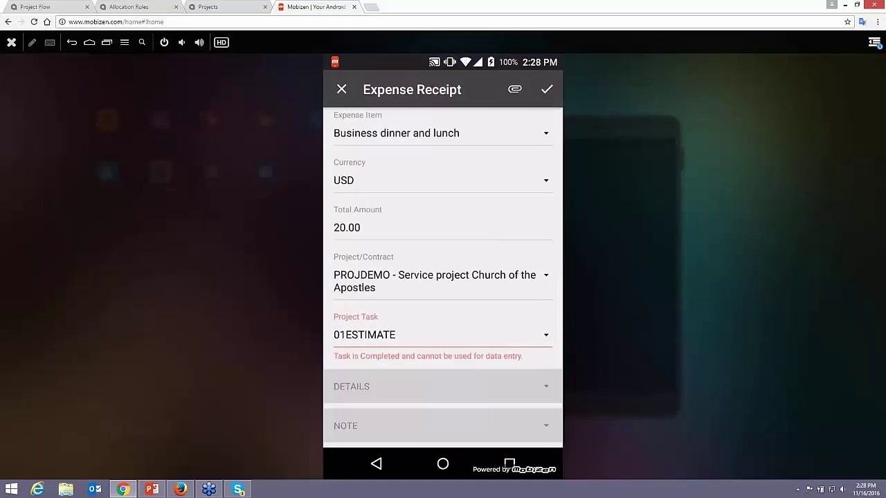
pyautogui.click(443, 335)
pyautogui.click(445, 246)
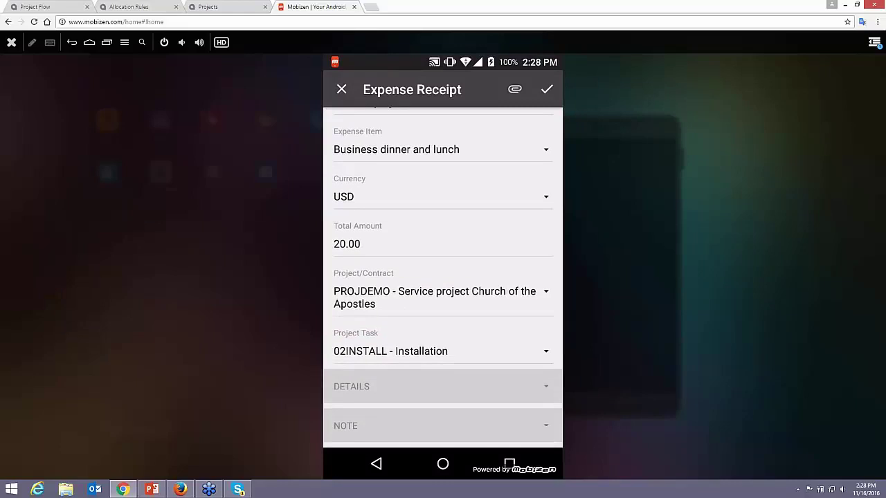
pyautogui.click(515, 89)
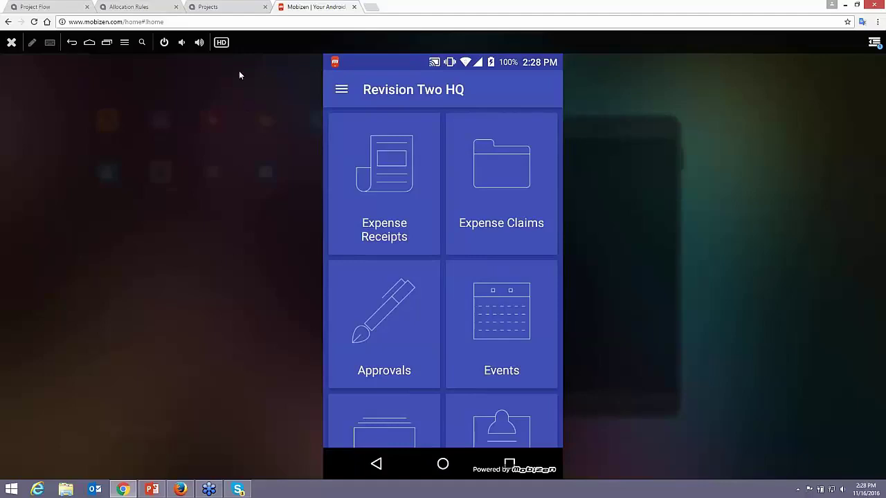
# - Return to the Project Flow dashboard and show the Projects workspace's report list
pyautogui.click(225, 9)
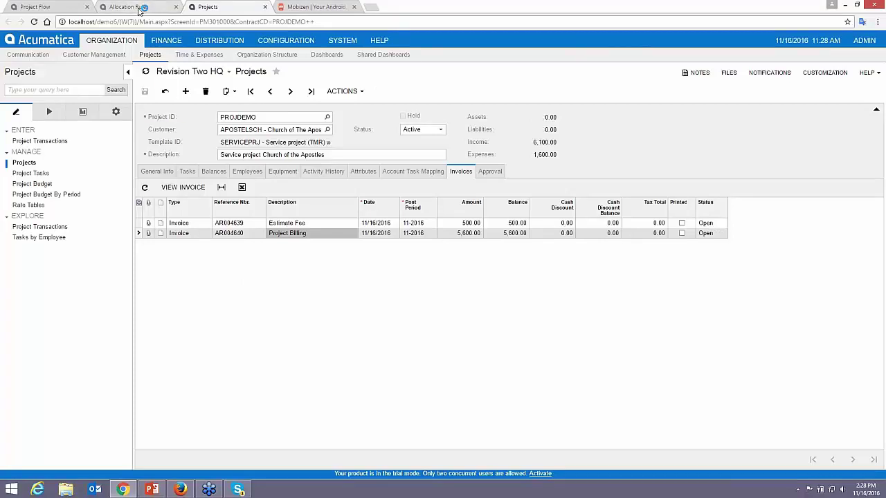
pyautogui.click(132, 7)
pyautogui.click(35, 7)
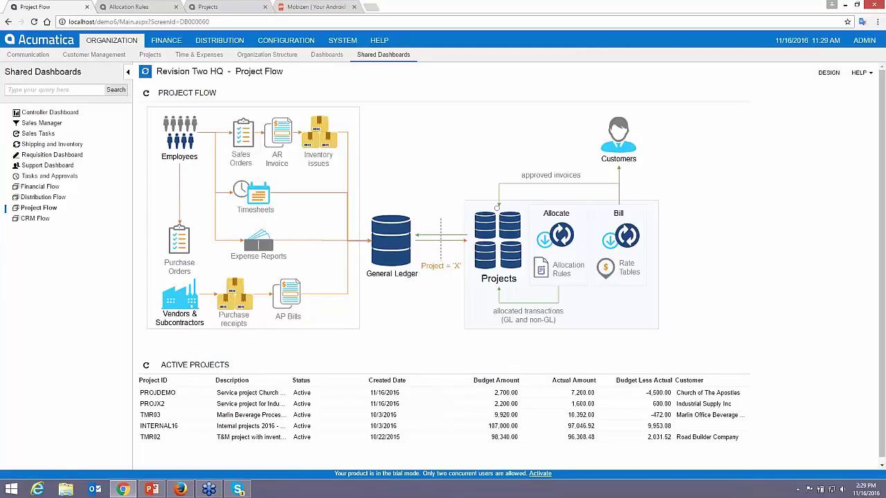
pyautogui.click(150, 55)
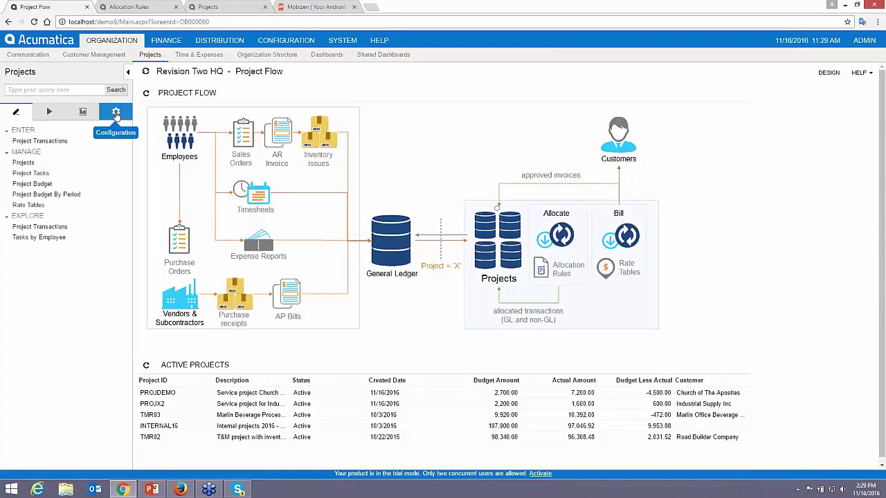
pyautogui.click(83, 112)
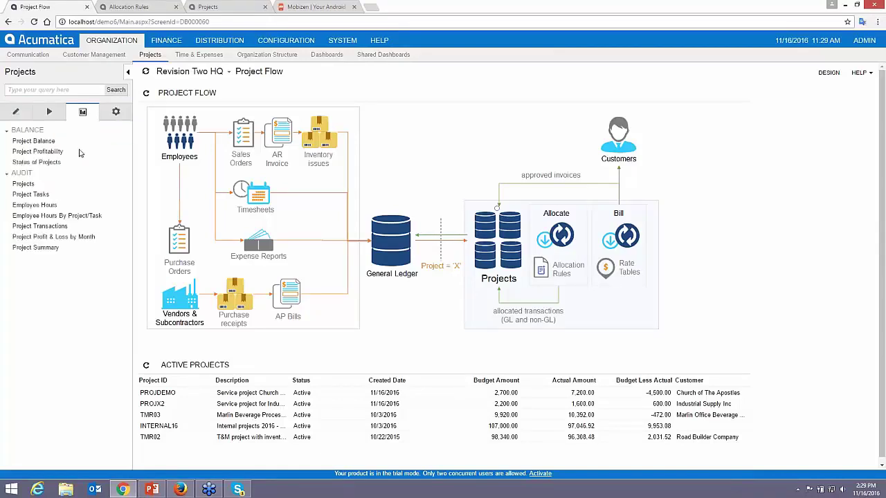
# - Run the Project Summary report for TMR03 and open purchase order PO000459 from it
pyautogui.click(36, 247)
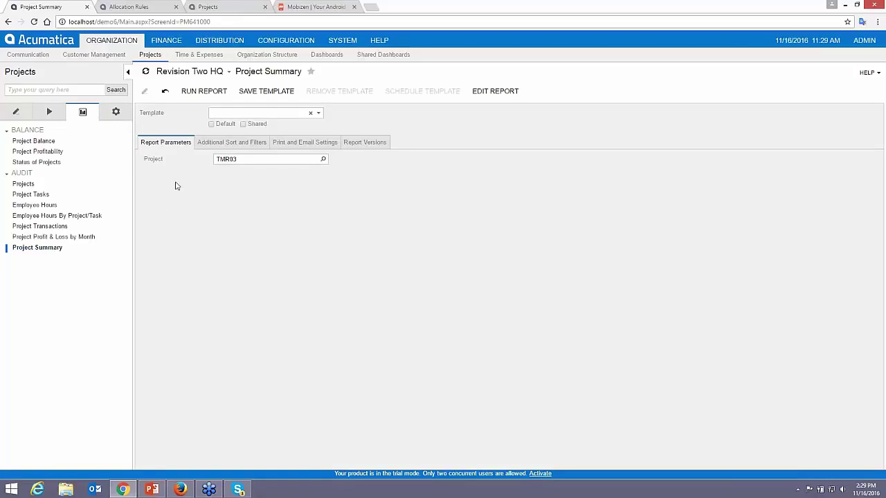
pyautogui.click(201, 92)
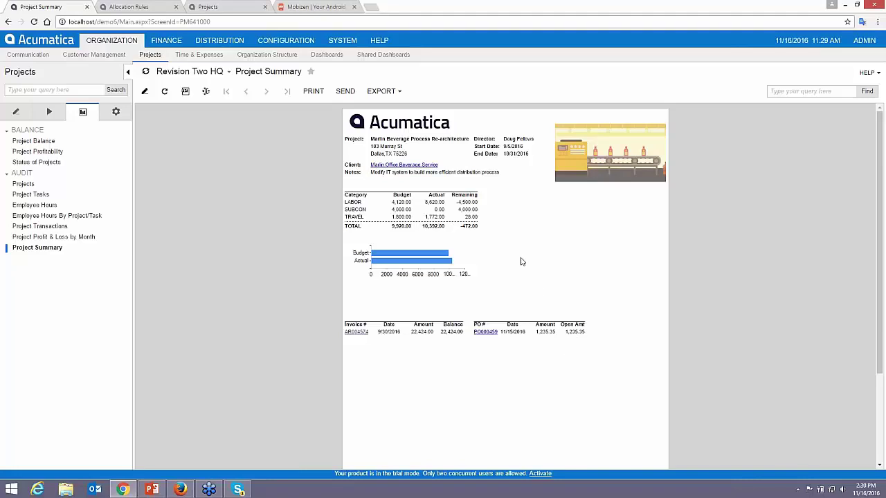
pyautogui.click(482, 333)
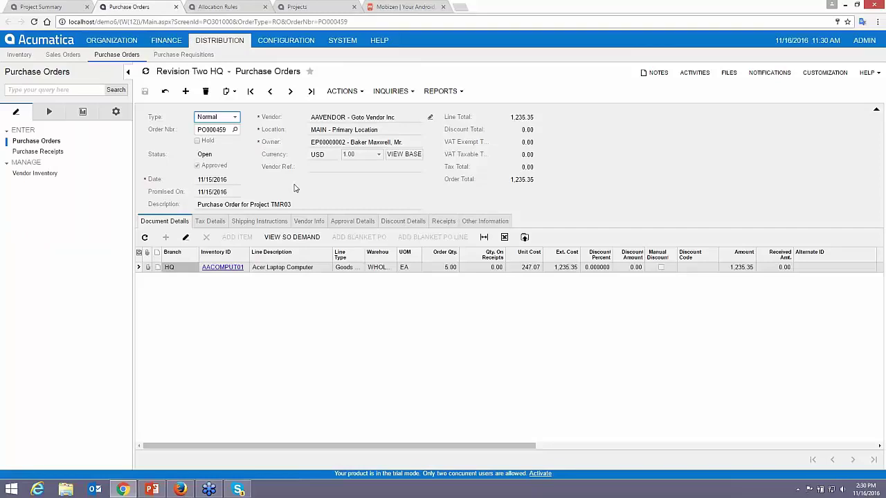
# - Close the PO000459, Allocation Rules and Projects tabs, then open Project Profit & Loss by Month
pyautogui.click(176, 7)
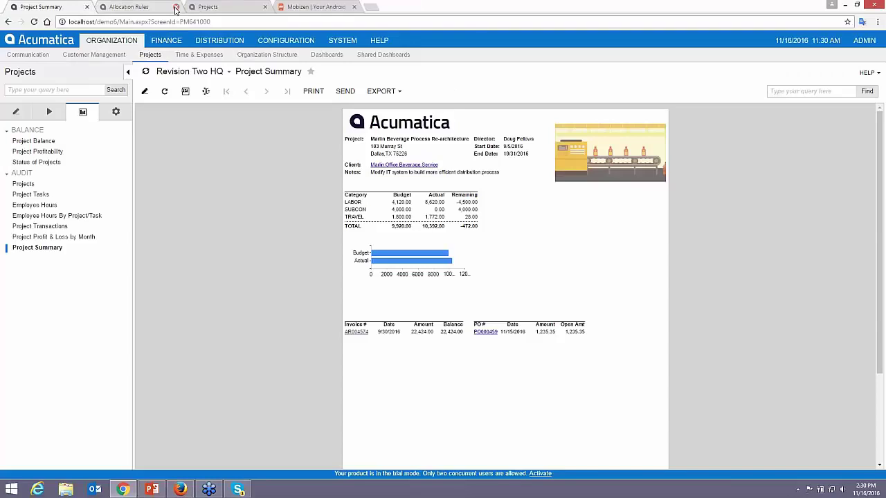
pyautogui.click(176, 7)
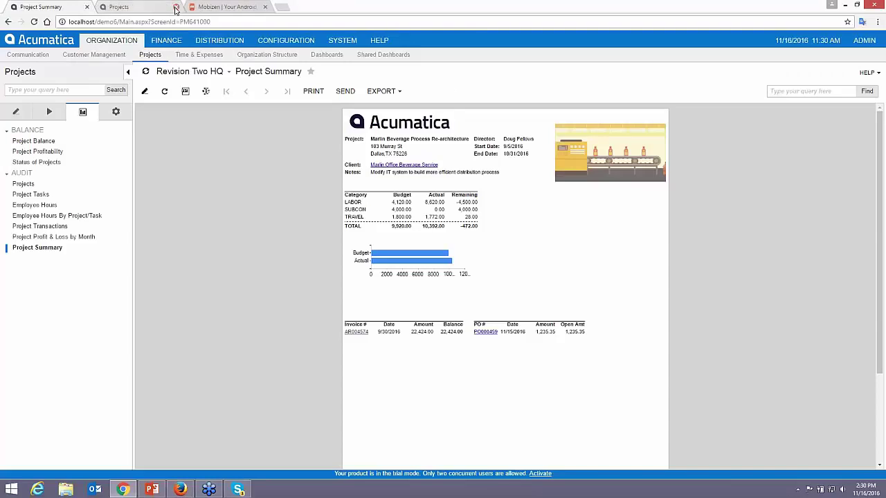
pyautogui.click(176, 7)
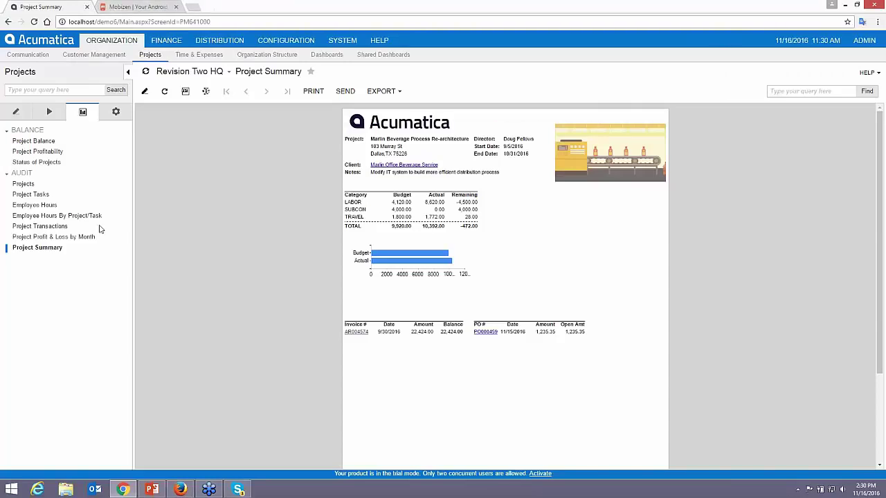
pyautogui.click(69, 237)
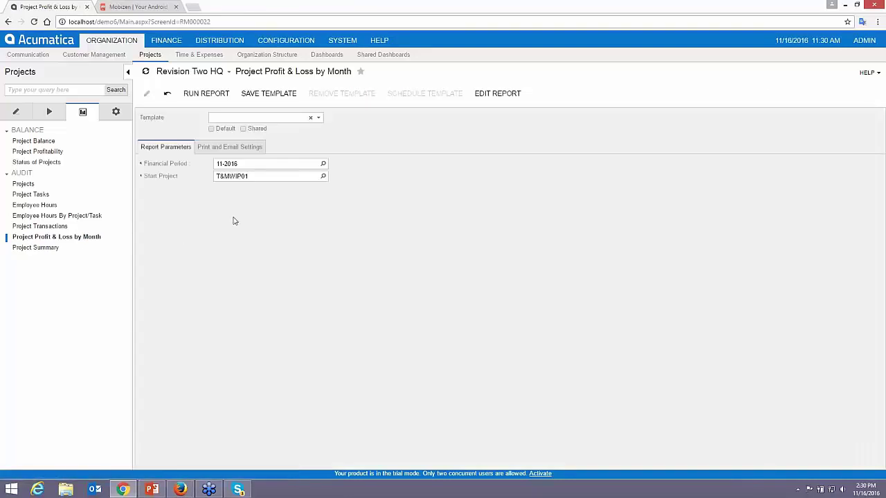
# - Run Project Profit & Loss by Month for PROJDEMO, showing 6,100.00 revenue and 4,500.00 profitability
pyautogui.click(254, 178)
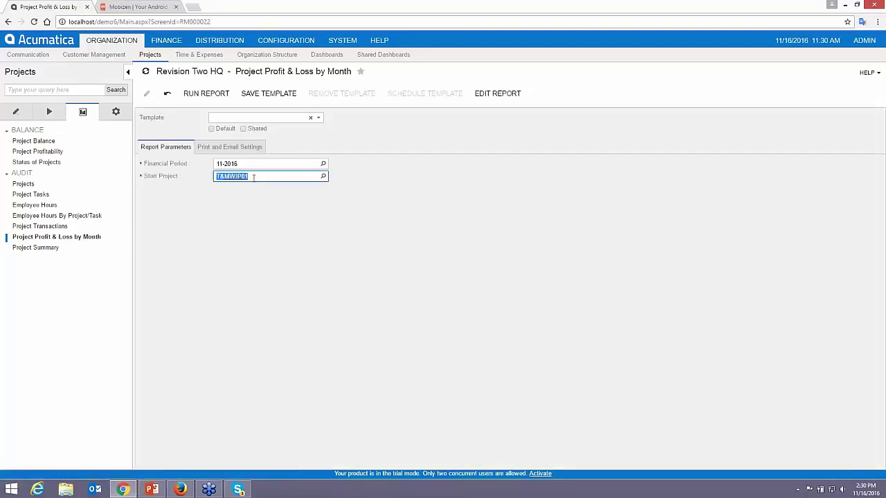
pyautogui.write('PROJDEMO')
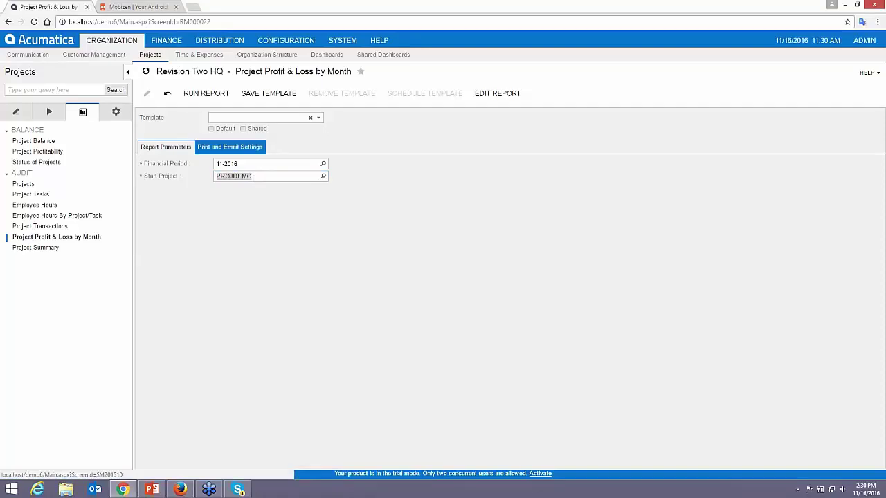
pyautogui.click(205, 93)
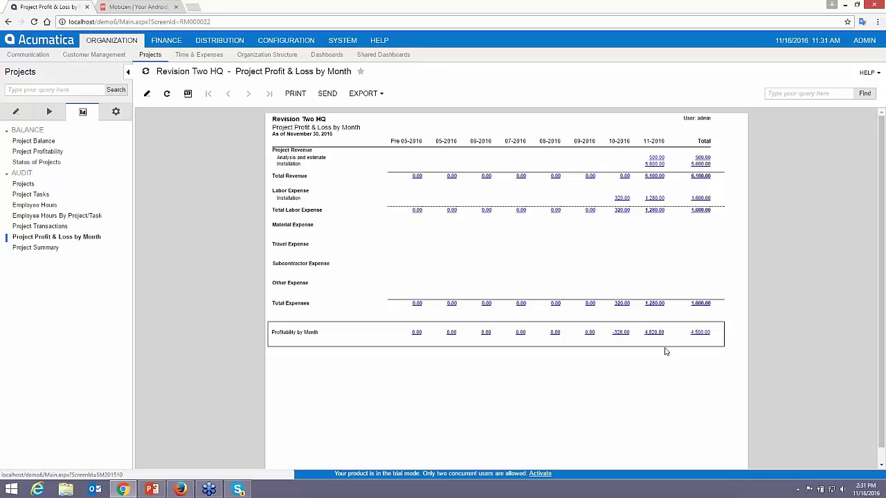
pyautogui.click(24, 228)
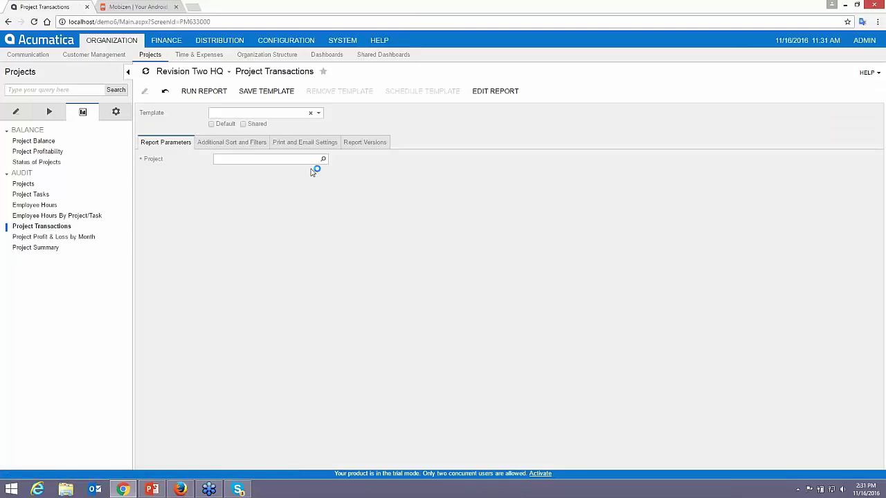
# - Run the Project Transactions report for PROJDEMO, listing tasks 01ESTIMATE and 02INSTALL
pyautogui.click(309, 160)
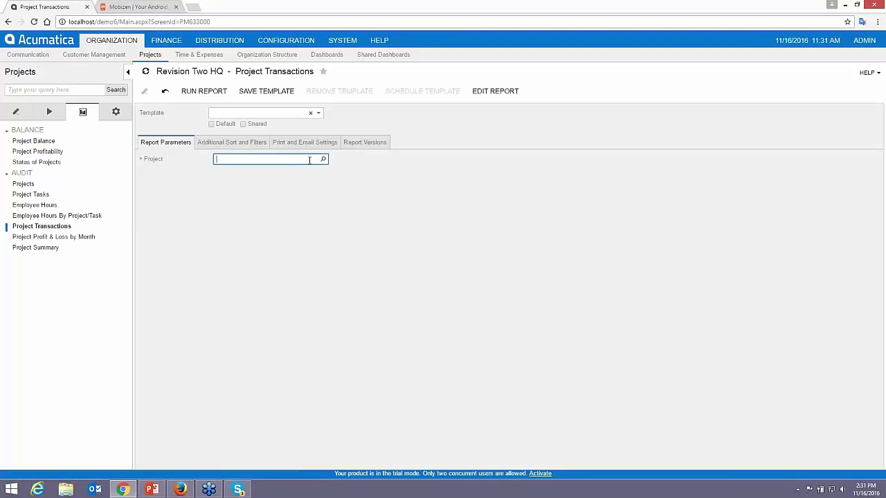
pyautogui.write('demoproj')
pyautogui.press('BackSpace')
pyautogui.press('BackSpace')
pyautogui.press('BackSpace')
pyautogui.press('BackSpace')
pyautogui.press('BackSpace')
pyautogui.press('BackSpace')
pyautogui.press('BackSpace')
pyautogui.press('BackSpace')
pyautogui.write('projdemo')
pyautogui.hotkey('ctrl', 'a')
pyautogui.click(203, 90)
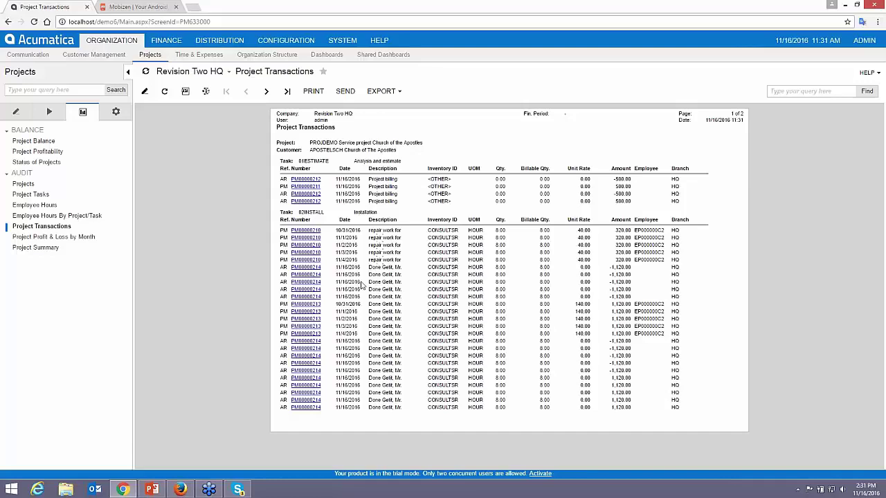
pyautogui.click(117, 113)
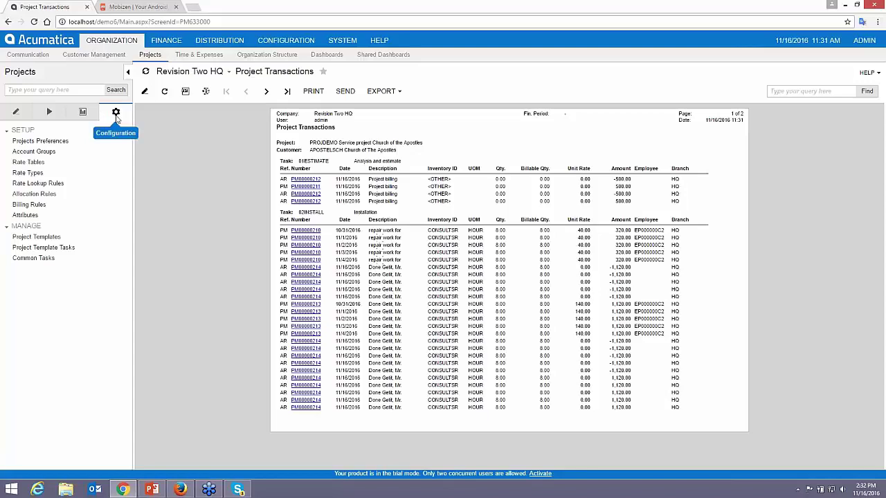
# - Open the Generic Inquiry form under System > Customization
pyautogui.click(343, 40)
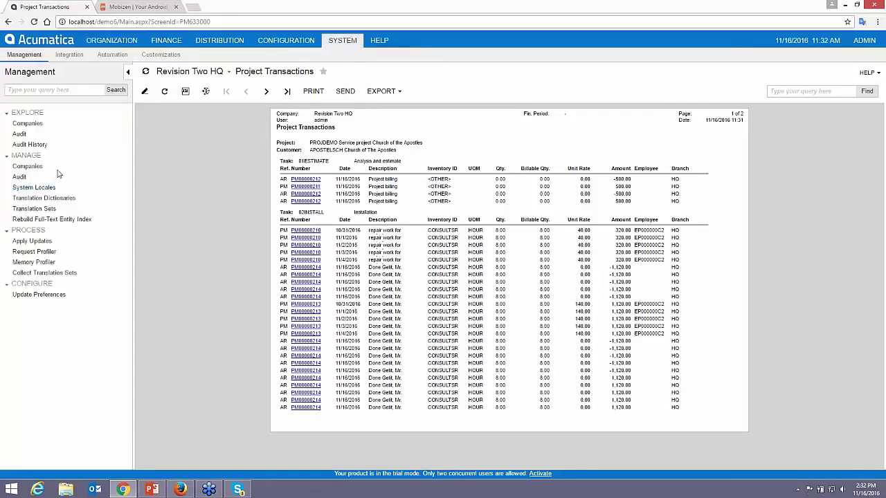
pyautogui.click(160, 55)
pyautogui.click(38, 135)
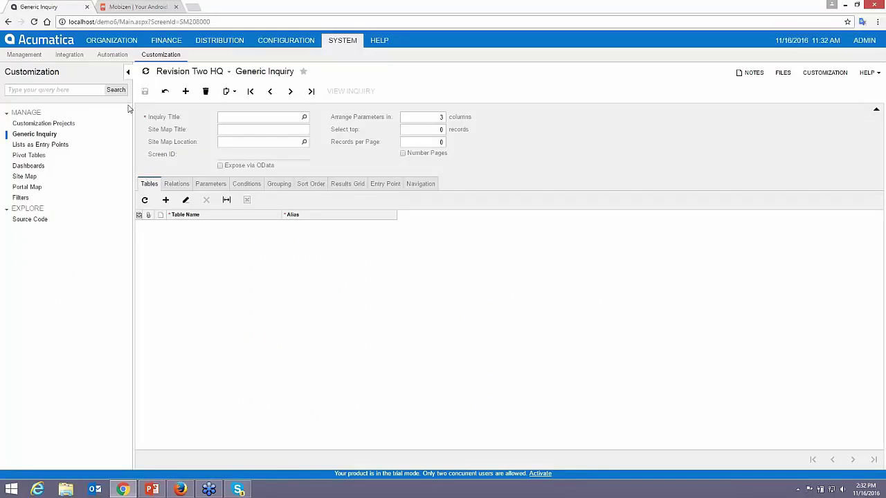
# - Return to Organization and start the PowerPoint slide show on 'What is Project Accounting?'
pyautogui.click(118, 39)
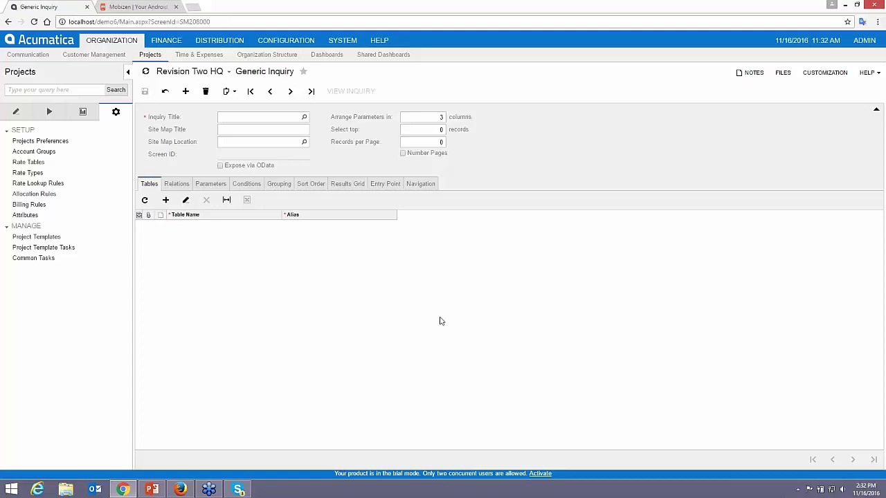
pyautogui.hotkey('alt', 'Tab')
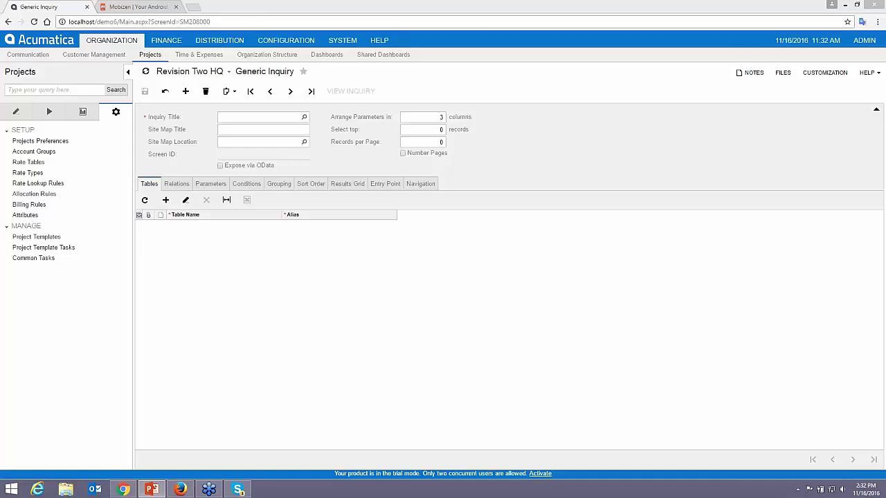
pyautogui.hotkey('shift', 'F5')
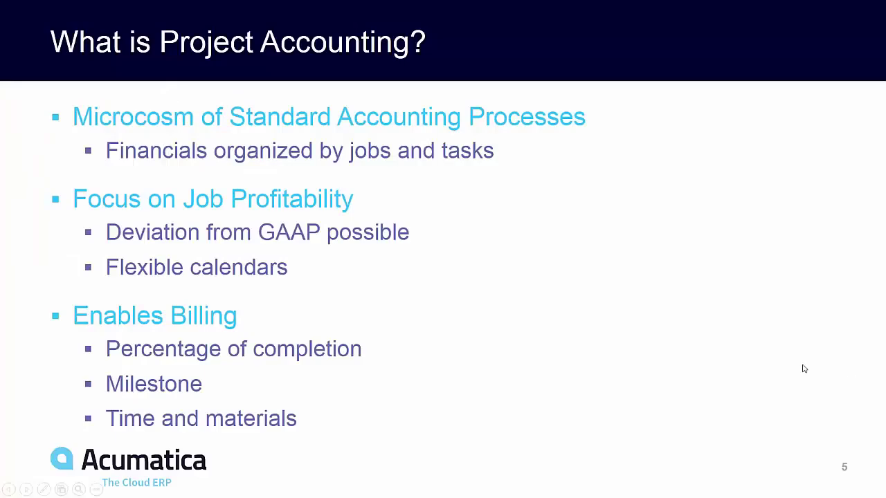